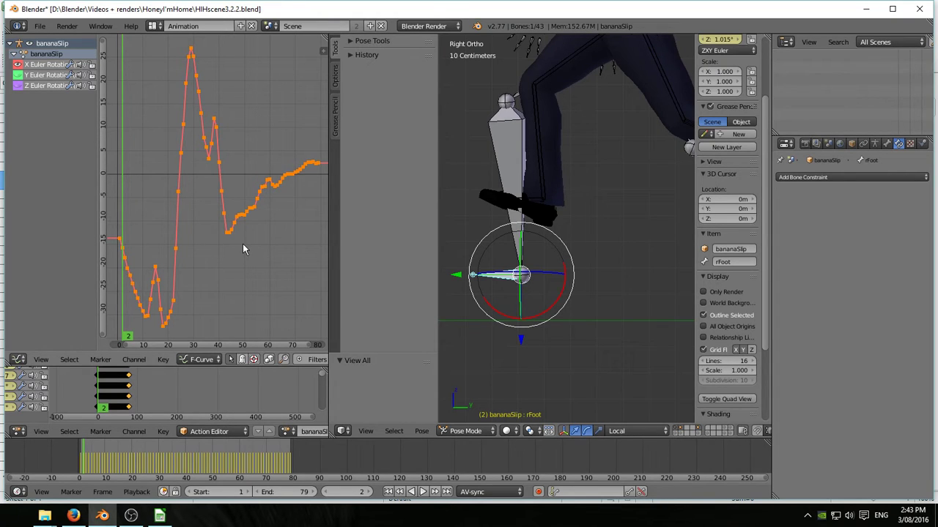
- Raise the selected rFoot rotation keys 21.416 on the value axis, then return to frame 1
key(g)
key(y)
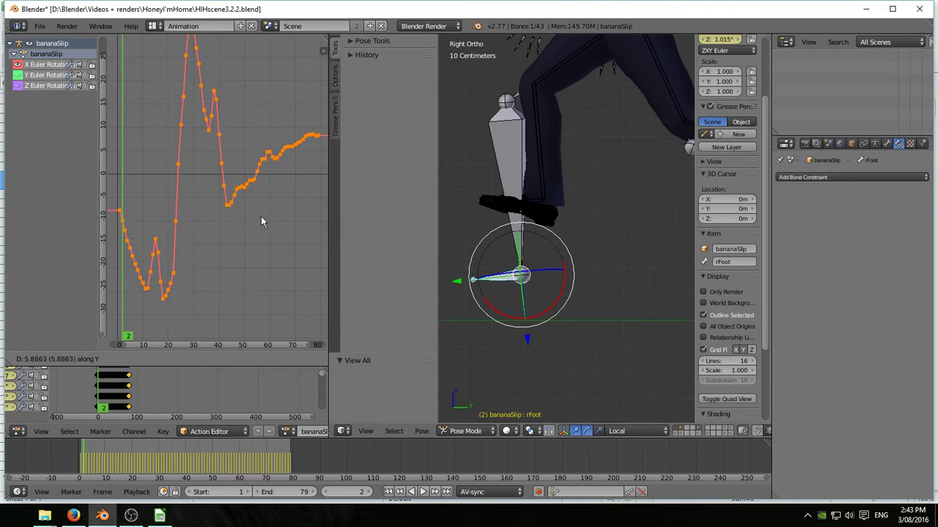
click(267, 145)
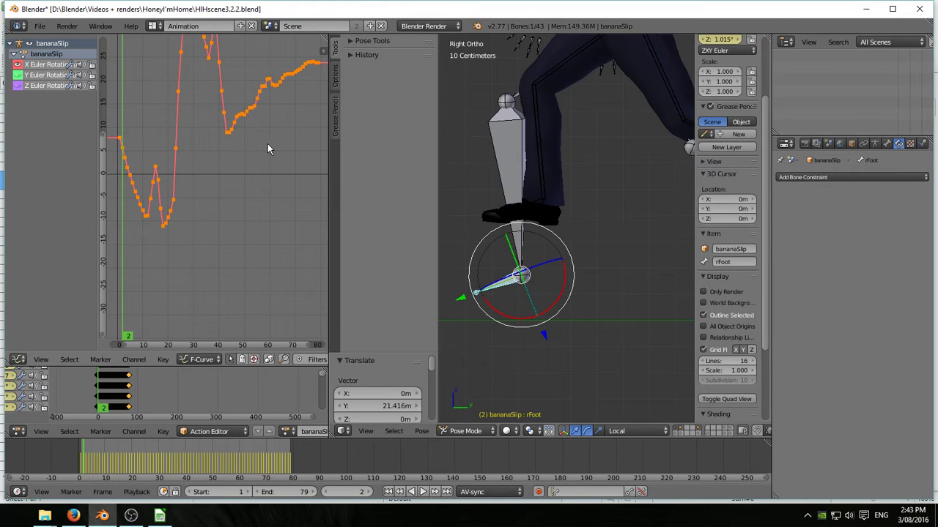
scroll(622, 300, down, 4)
scroll(561, 309, up, 2)
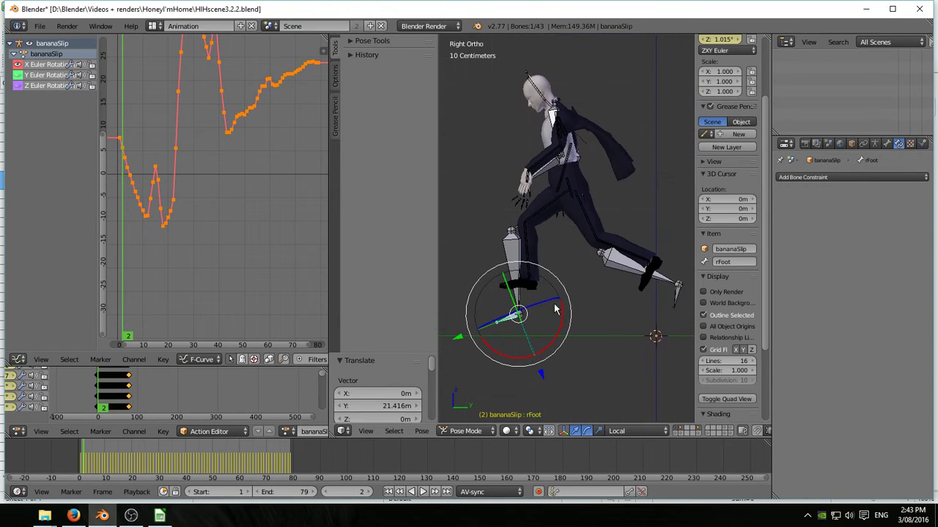
click(389, 492)
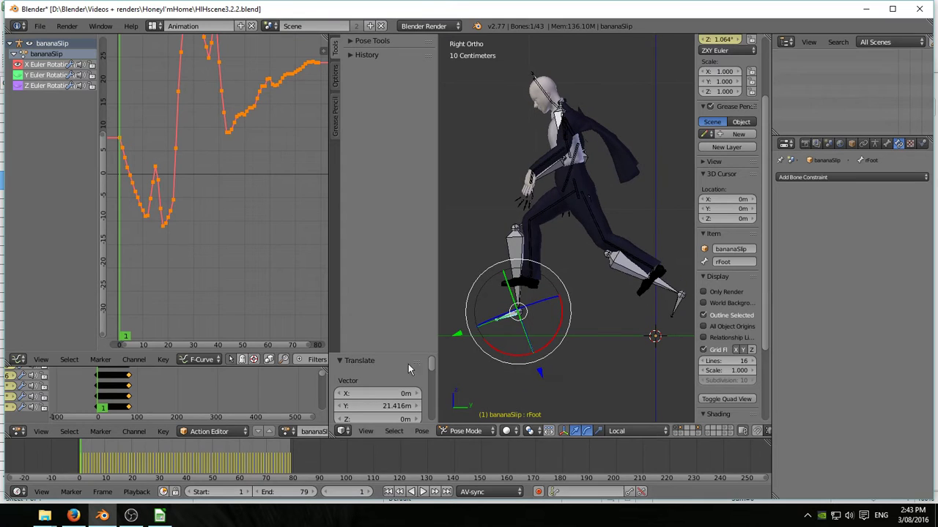
- Enable X-Ray on the bananaSlip armature so its bones show through the mesh
right_click(577, 185)
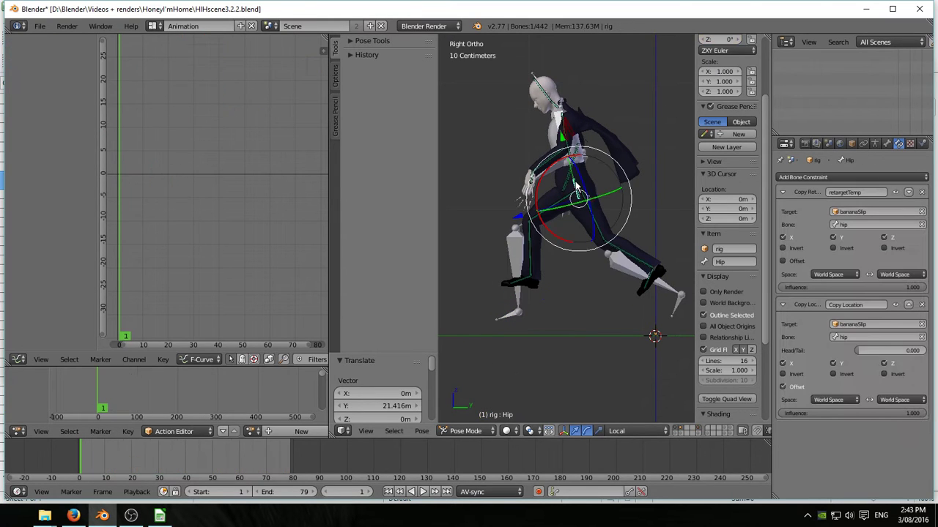
key(Home)
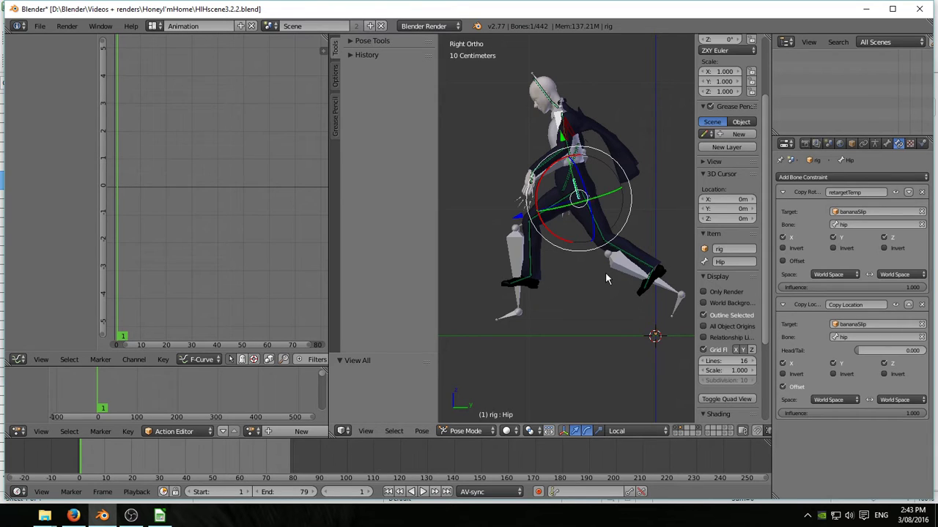
right_click(507, 247)
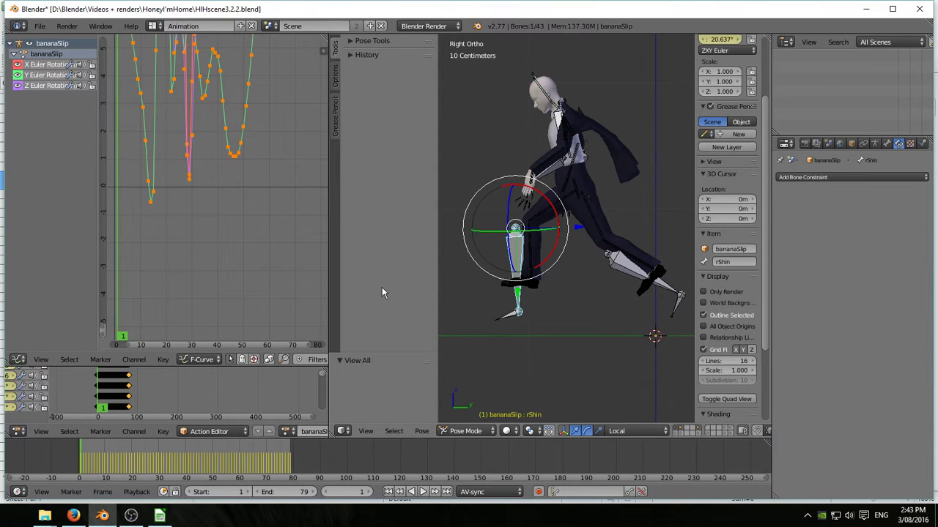
click(875, 144)
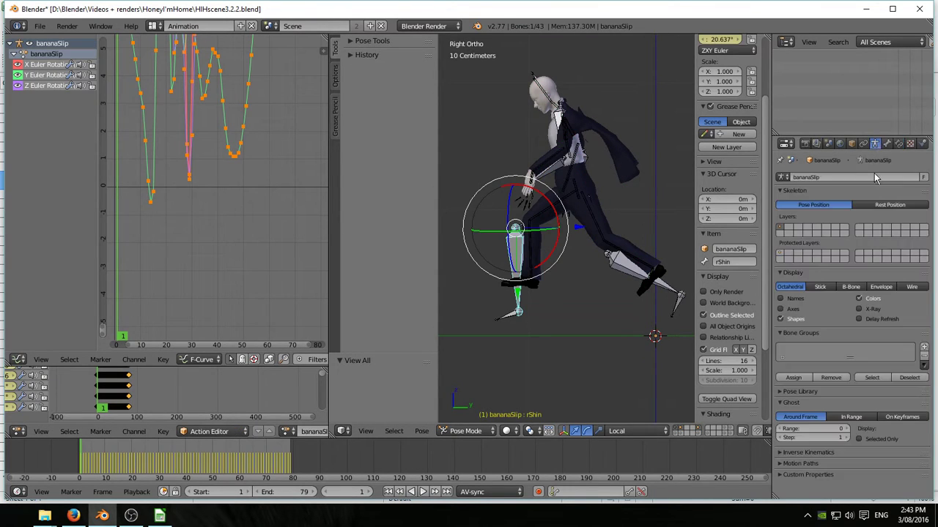
click(860, 308)
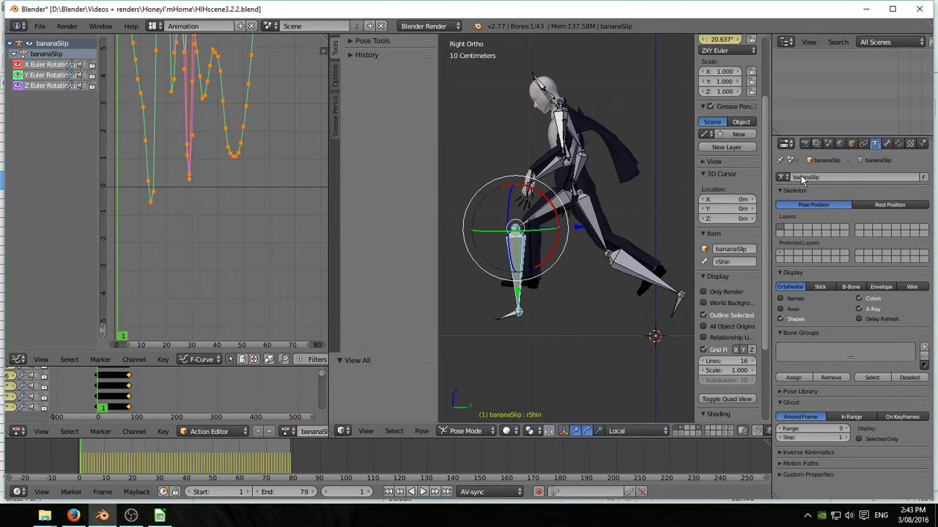
- Select the hip bone in Right Ortho view and frame all its curves
middle_drag(509, 262, 555, 249)
scroll(555, 249, up, 5)
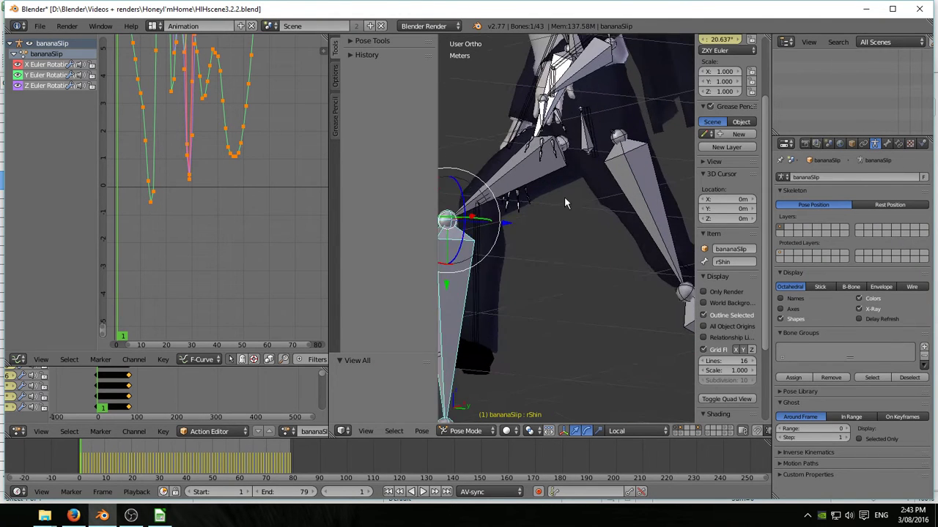
right_click(565, 202)
key(KP_3)
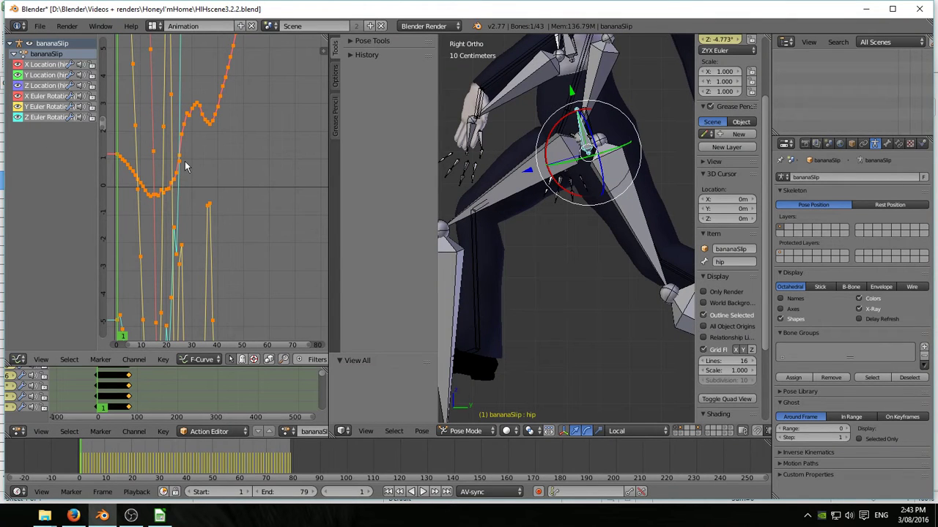
key(Home)
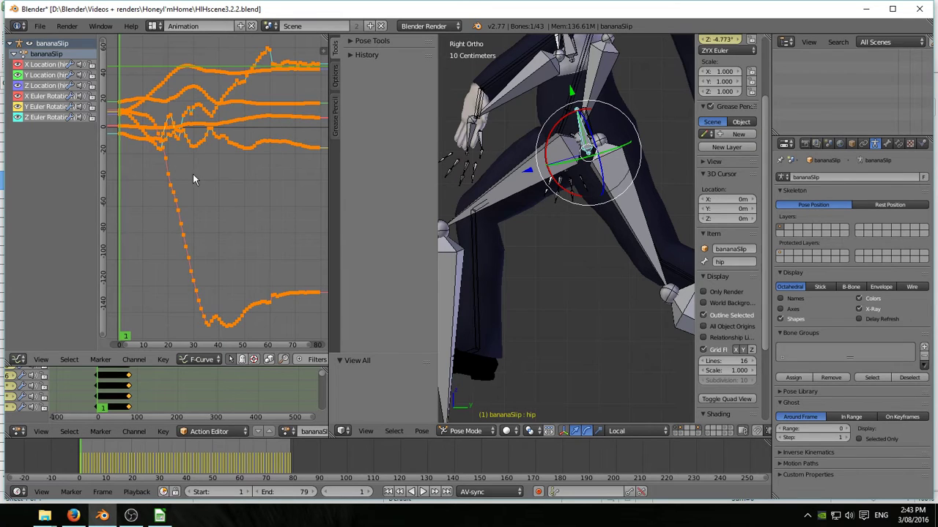
- Isolate the hip's Y Location curve and shift its keys on the value axis
click(30, 44)
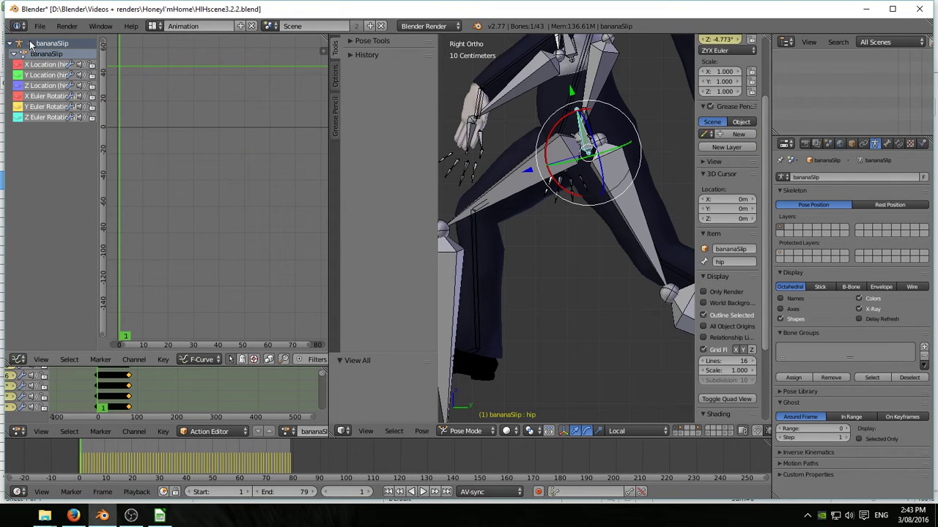
click(17, 75)
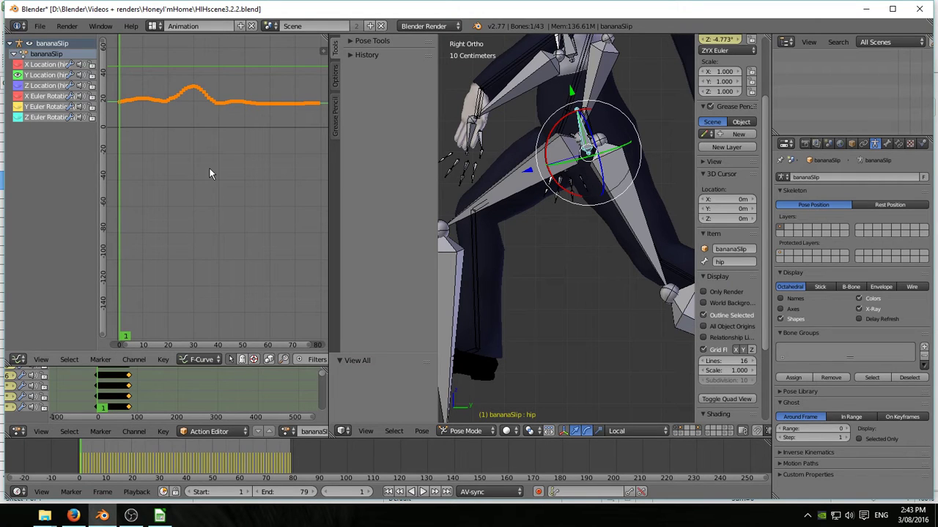
key(g)
key(y)
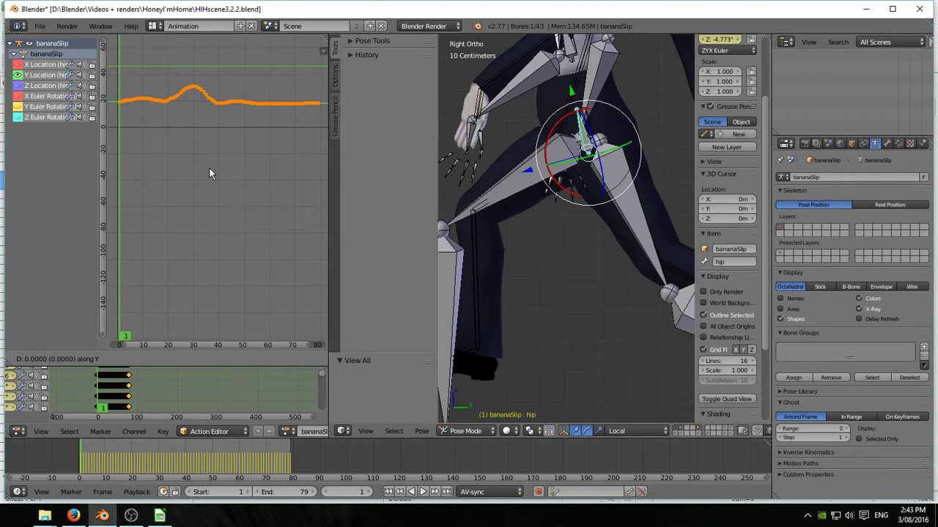
click(578, 226)
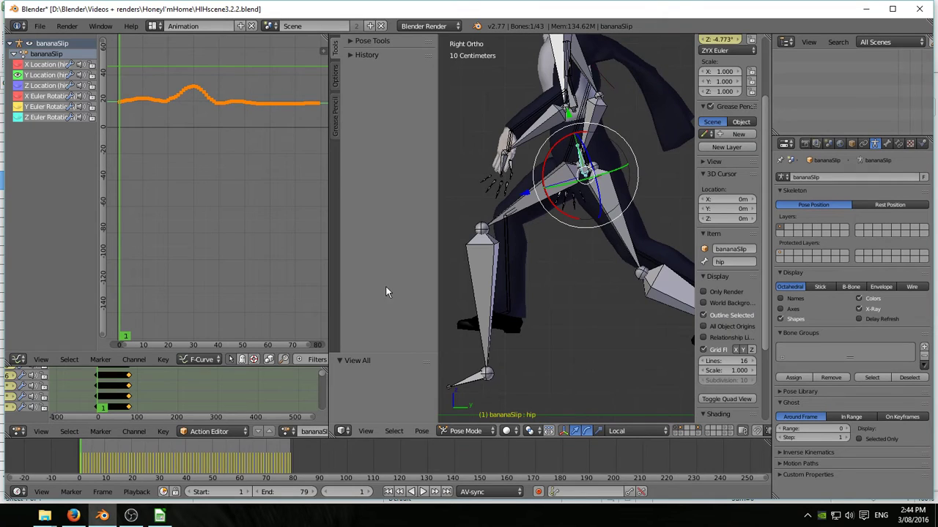
- Widen the 3D view, hide the sidebar, and lower the hip Y Location keys further
drag(438, 273, 370, 274)
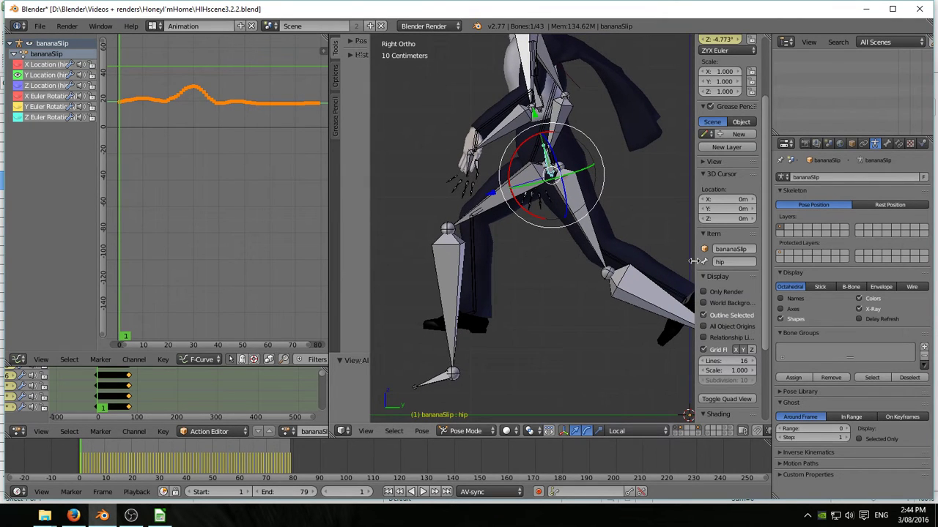
key(n)
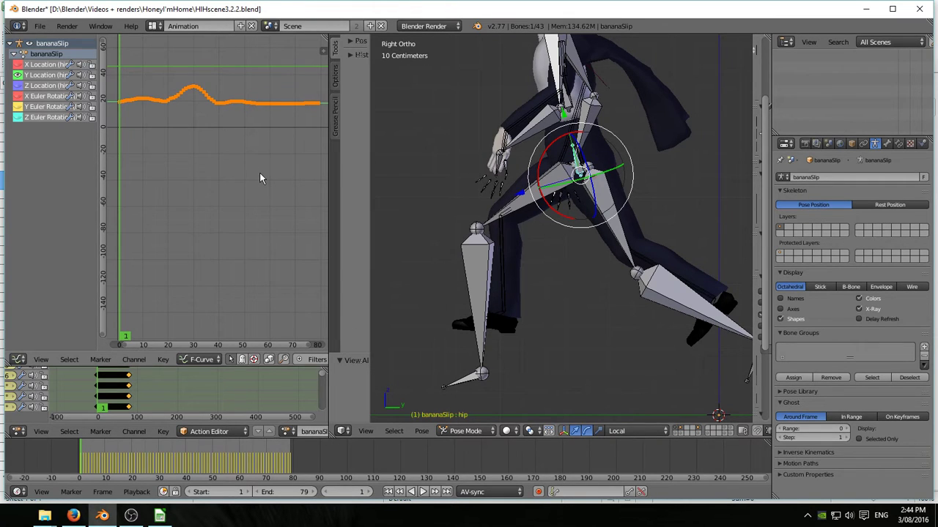
key(g)
key(y)
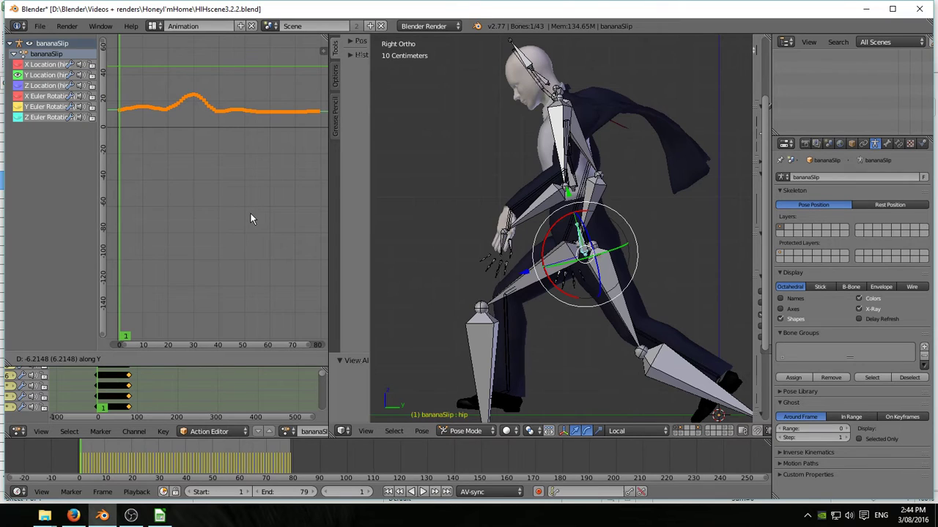
click(250, 213)
ctrl+middle_drag(250, 208, 255, 172)
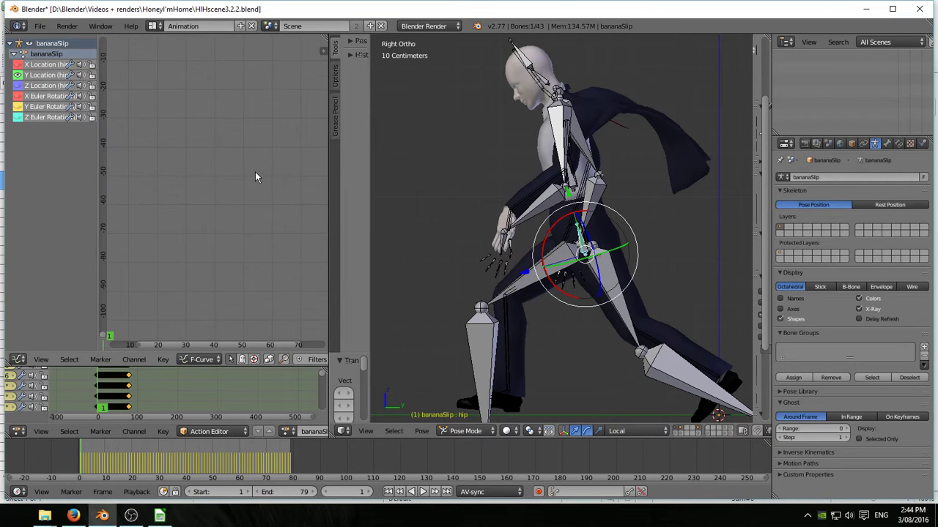
- Adjust the hip Y Location keys again vertically and reframe the feet and ground
key(g)
key(y)
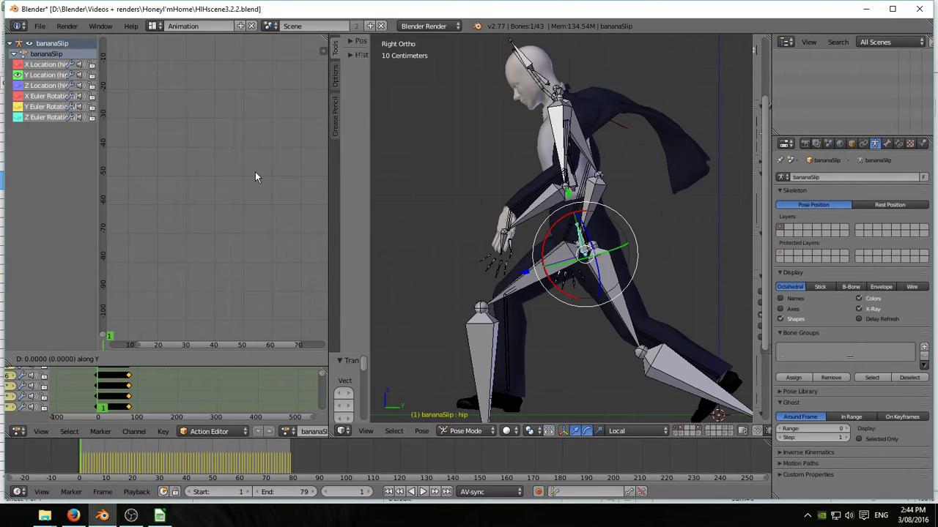
click(255, 185)
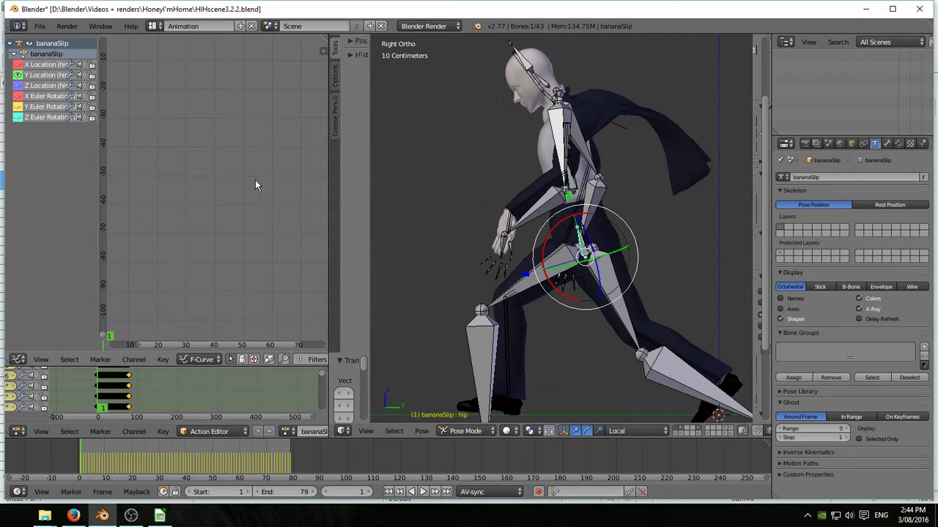
scroll(554, 364, down, 2)
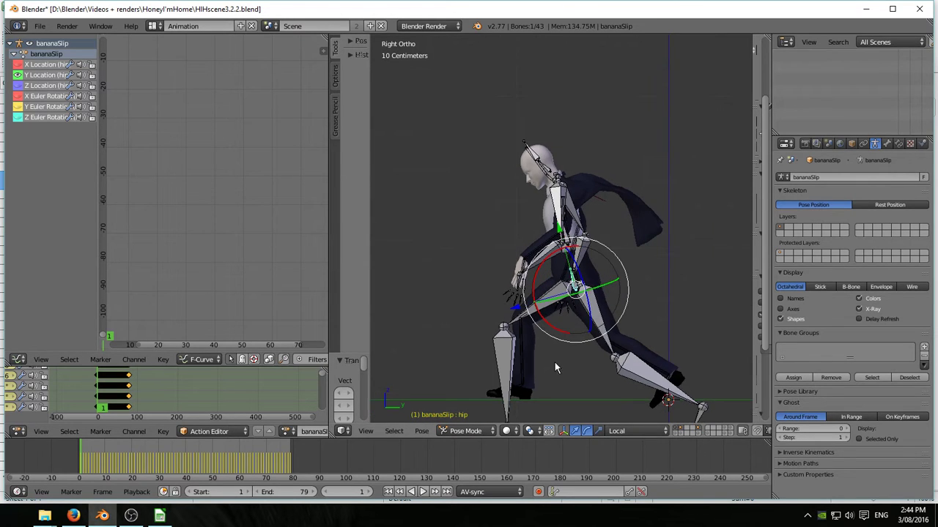
shift+middle_drag(545, 298, 547, 267)
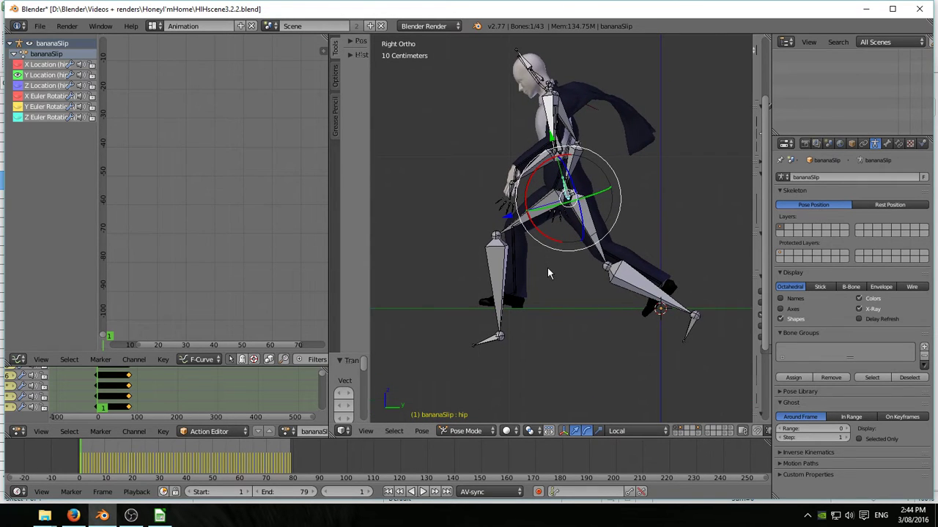
- Step to frame 4 and nudge the hip keys, for a total shift of 0.2034
key(Right)
key(Right)
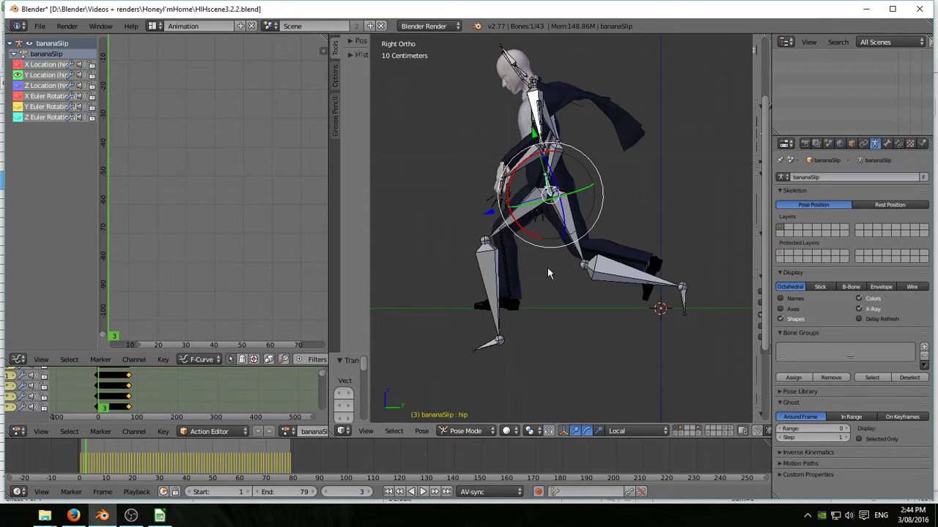
key(Right)
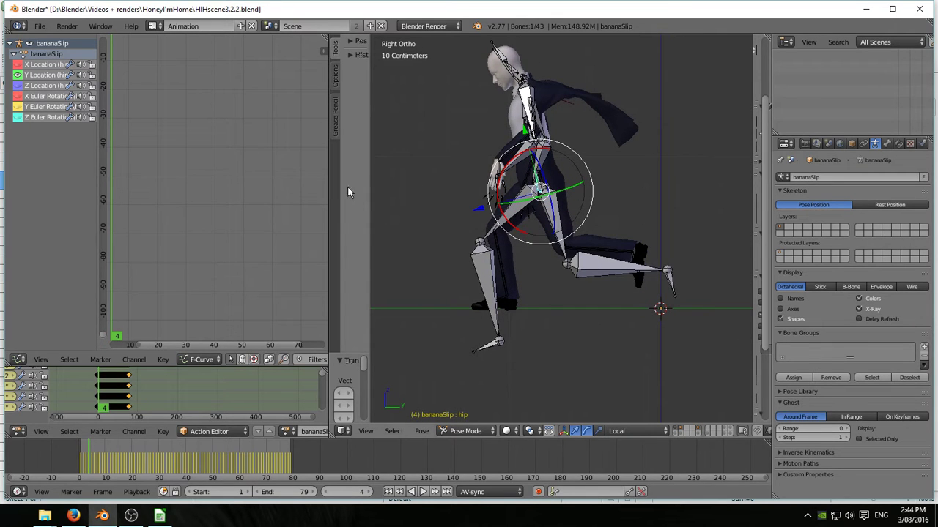
key(g)
key(y)
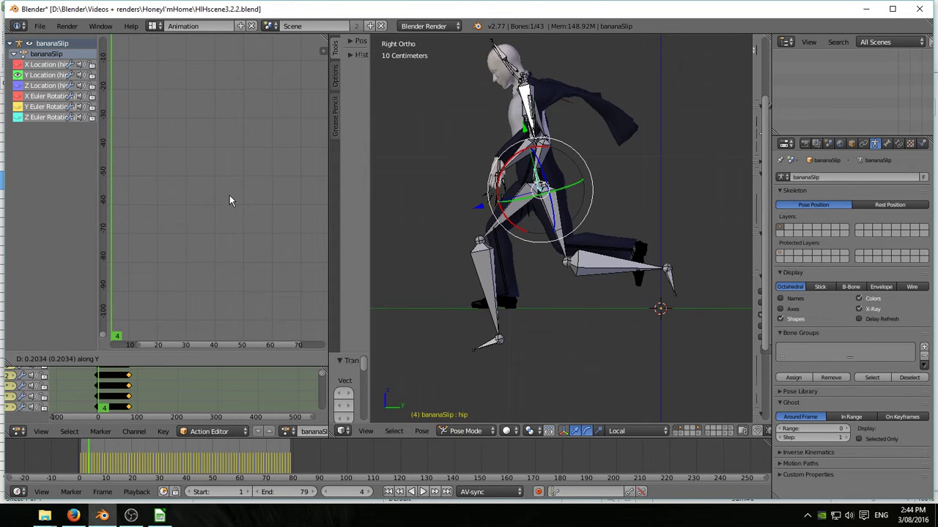
click(230, 201)
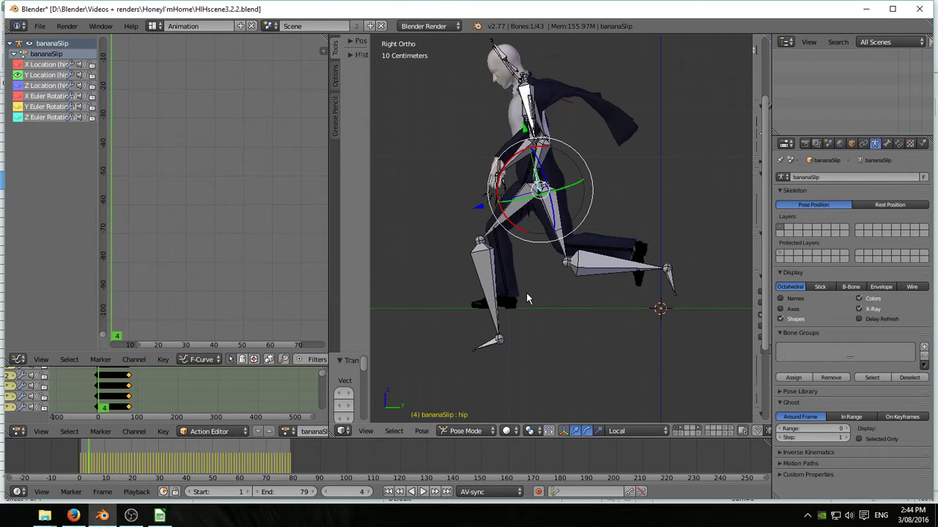
- Advance frame by frame from frame 4 to 19 and fit the hip curve in the graph
key(Right)
key(Right)
key(Right)
key(Right)
key(Right)
key(Right)
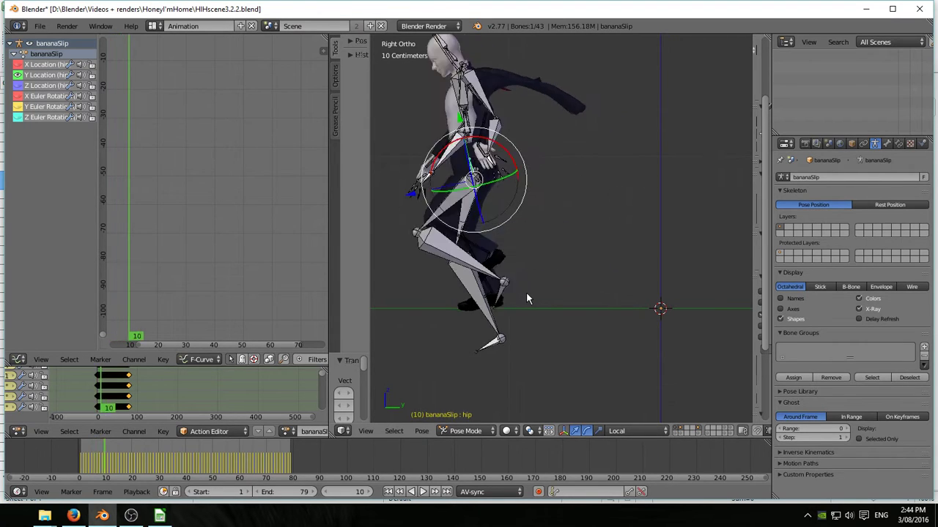
key(Right)
key(Right)
key(Right)
key(Right)
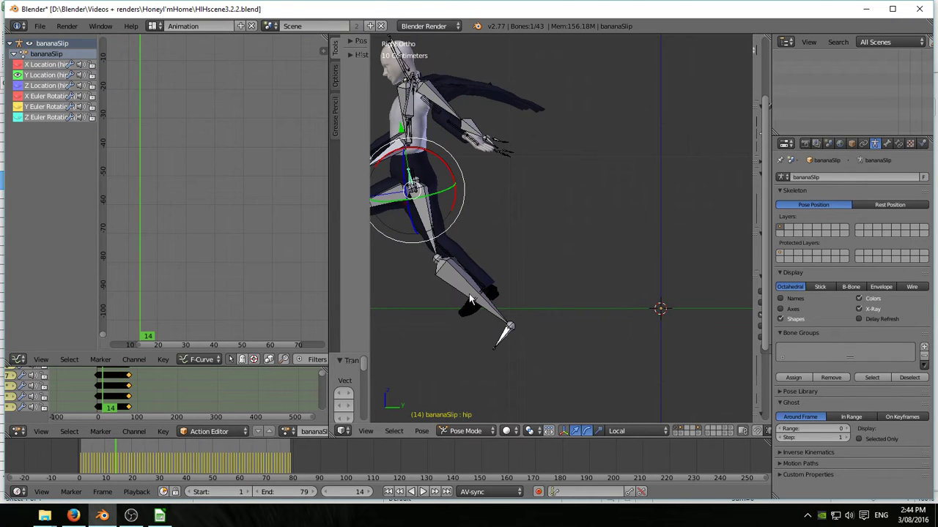
shift+middle_drag(472, 333, 633, 307)
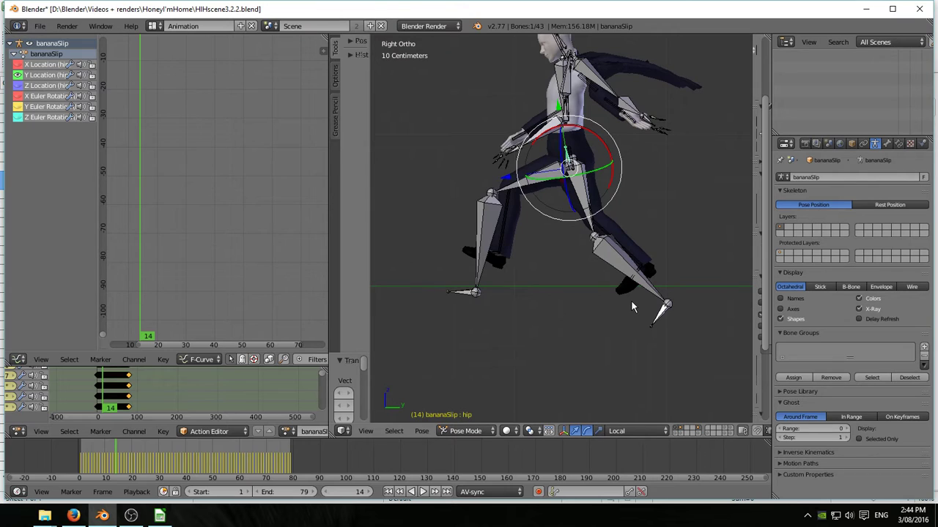
key(Right)
key(Right)
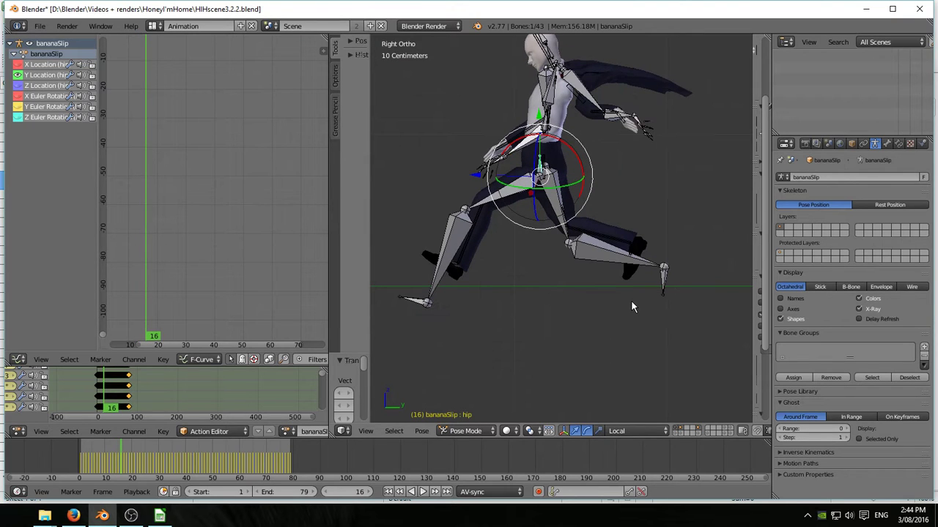
key(Right)
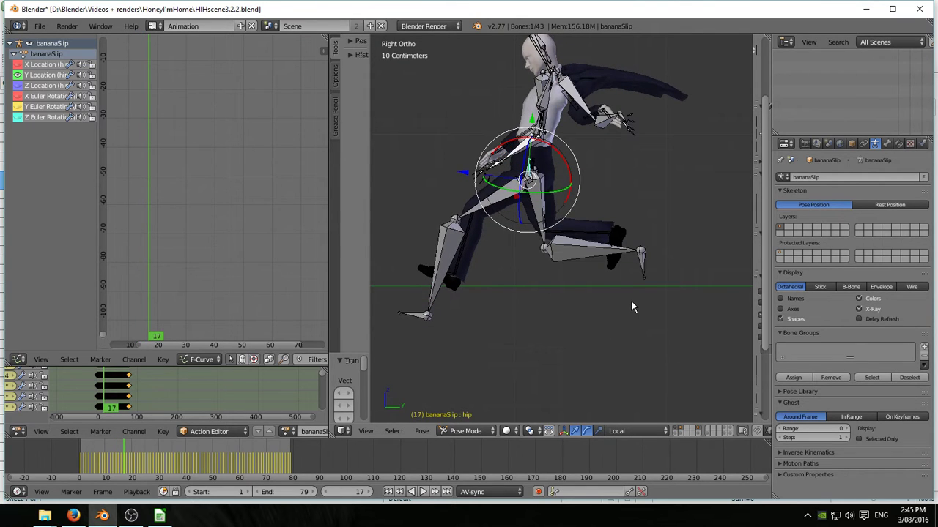
key(Right)
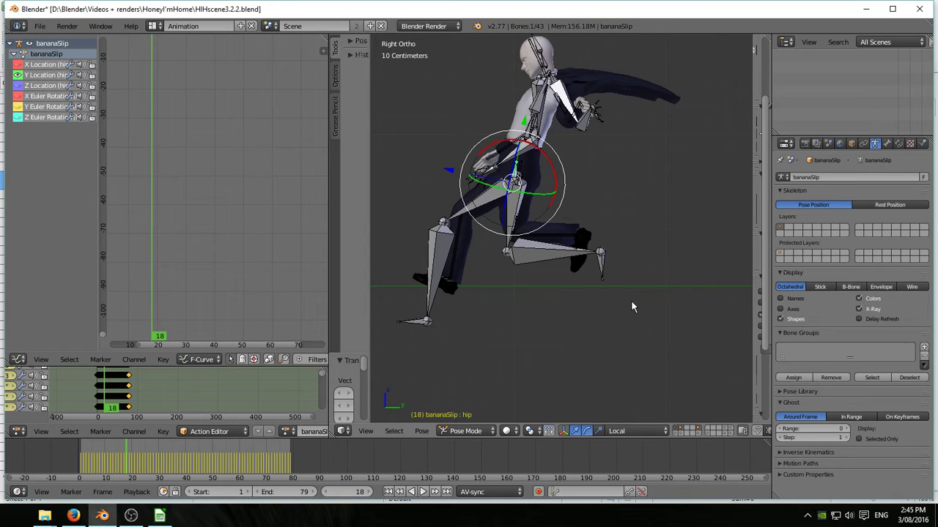
key(Right)
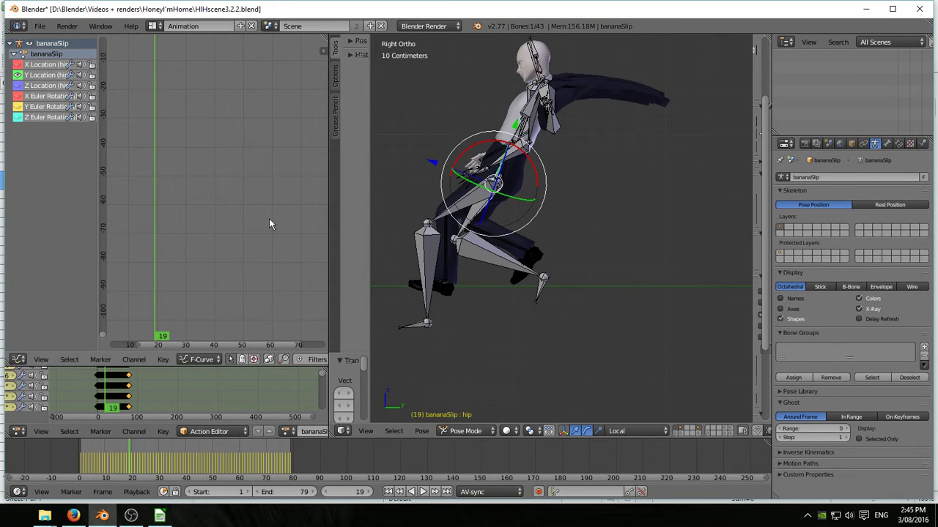
key(Home)
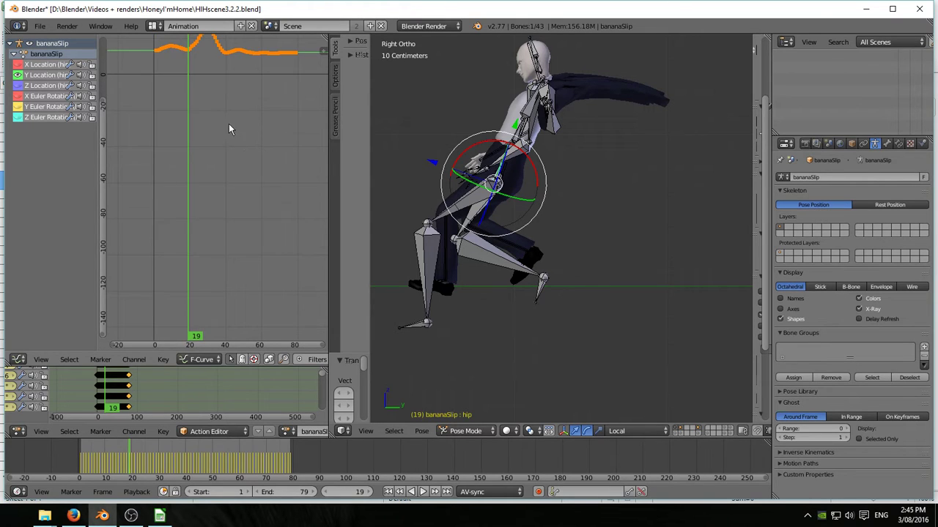
- Select only the frame-19 hip keyframe and enable proportional editing for keyframes
mouse_move(229, 124)
middle_down()
mouse_move(241, 218)
mouse_move(213, 169)
mouse_move(226, 218)
mouse_move(220, 200)
mouse_move(275, 252)
middle_up()
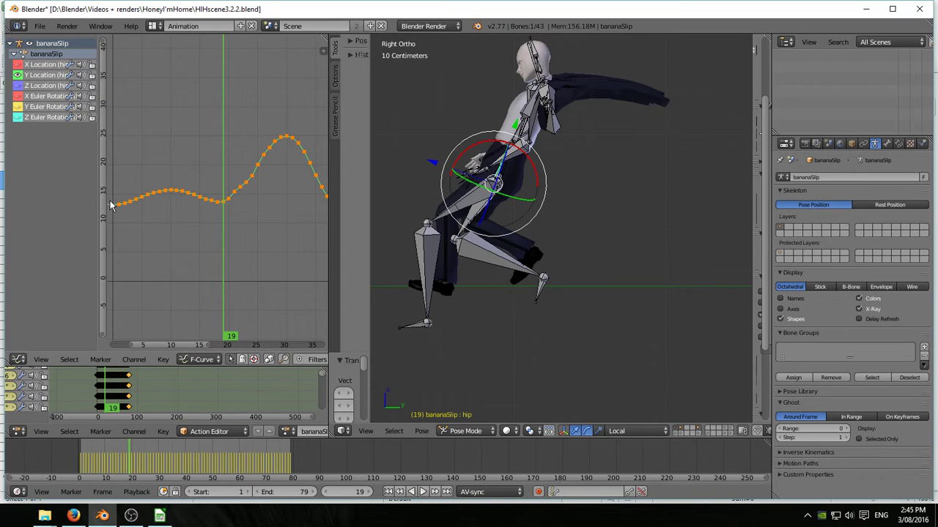
scroll(197, 222, up, 2)
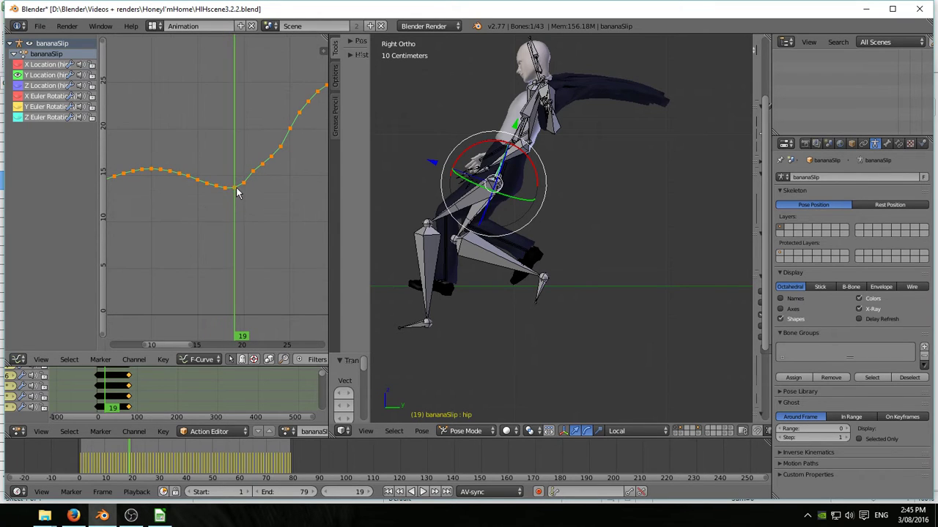
right_click(237, 192)
scroll(178, 359, down, 5)
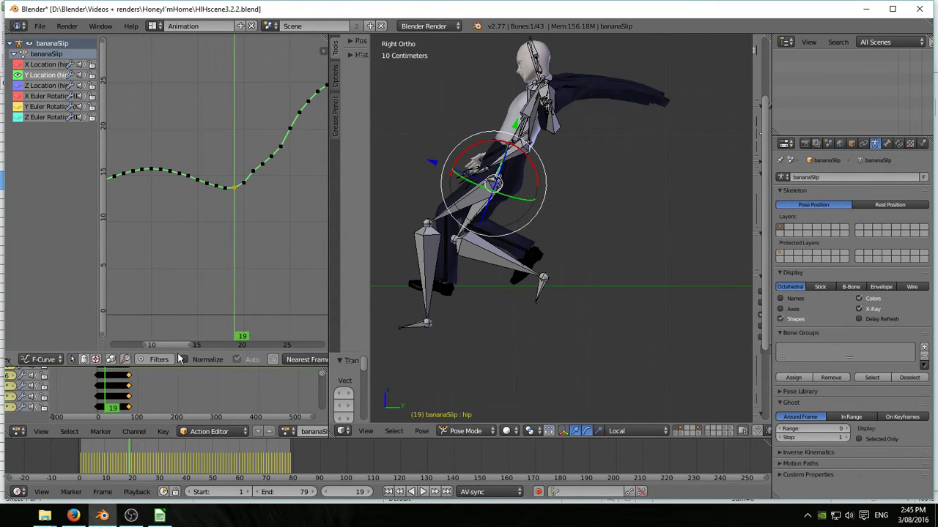
click(272, 359)
- Raise the frame-19 key 1.0736 with adjusted proportional falloff, then select the lFoot bone
key(g)
key(y)
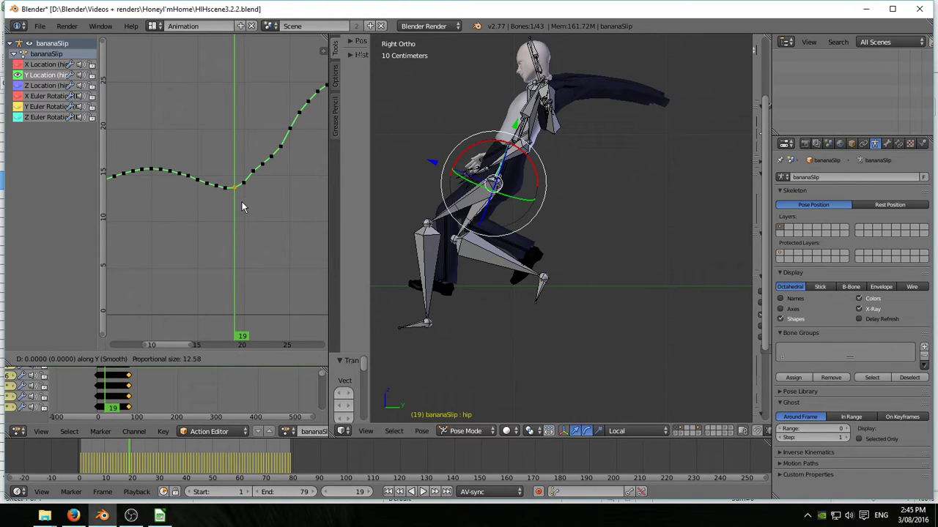
scroll(246, 206, up, 4)
scroll(246, 206, down, 13)
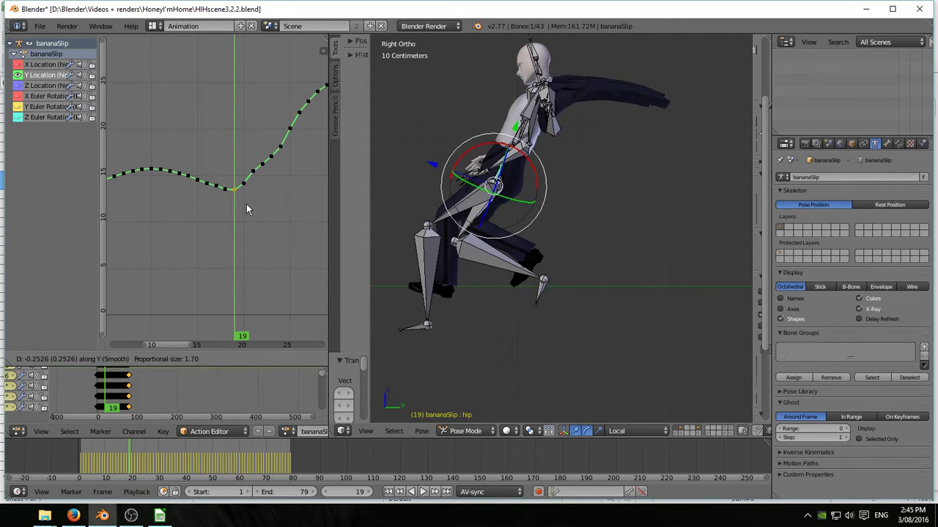
scroll(245, 198, down, 13)
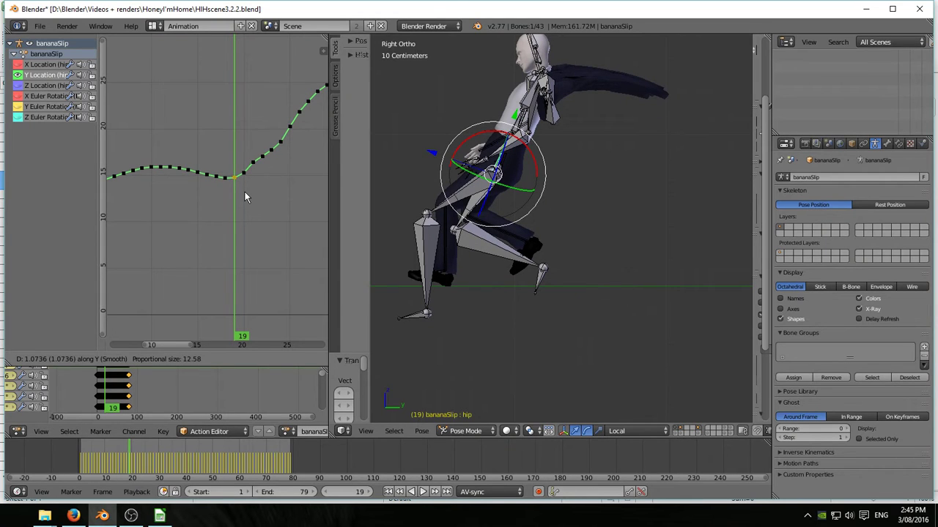
click(245, 196)
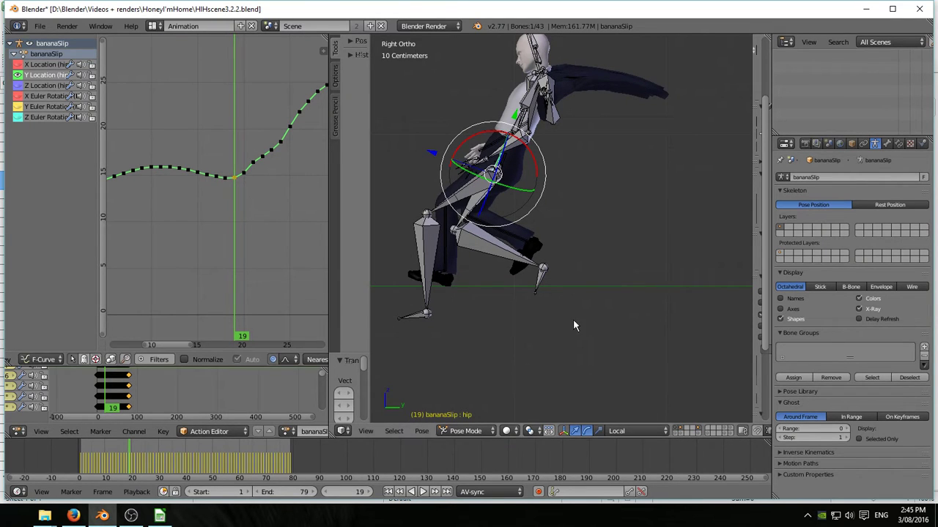
right_click(415, 316)
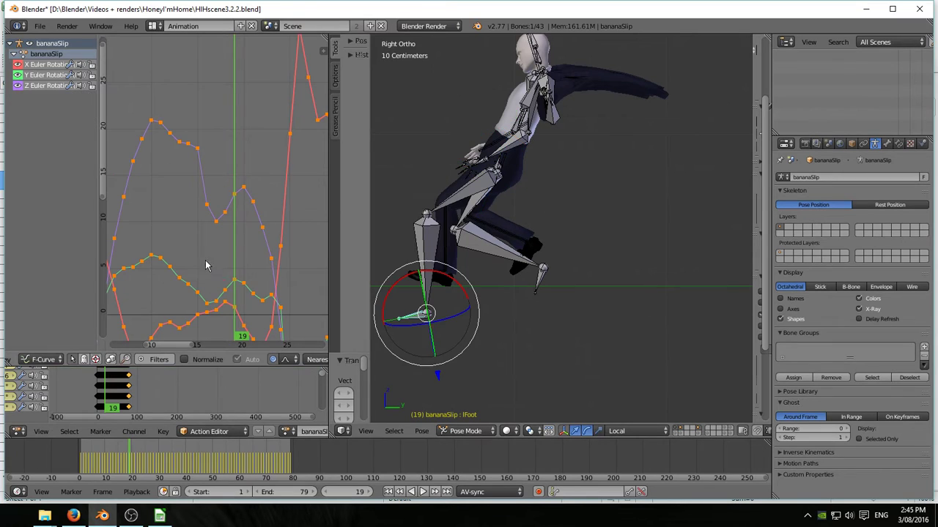
- Show only the lFoot X Euler Rotation curve and raise it about 6.88
click(16, 74)
click(17, 86)
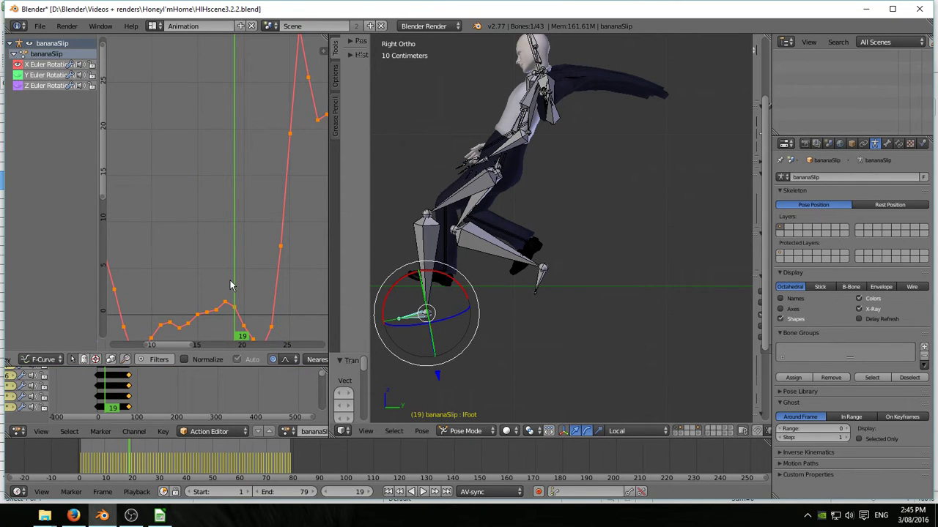
key(g)
key(y)
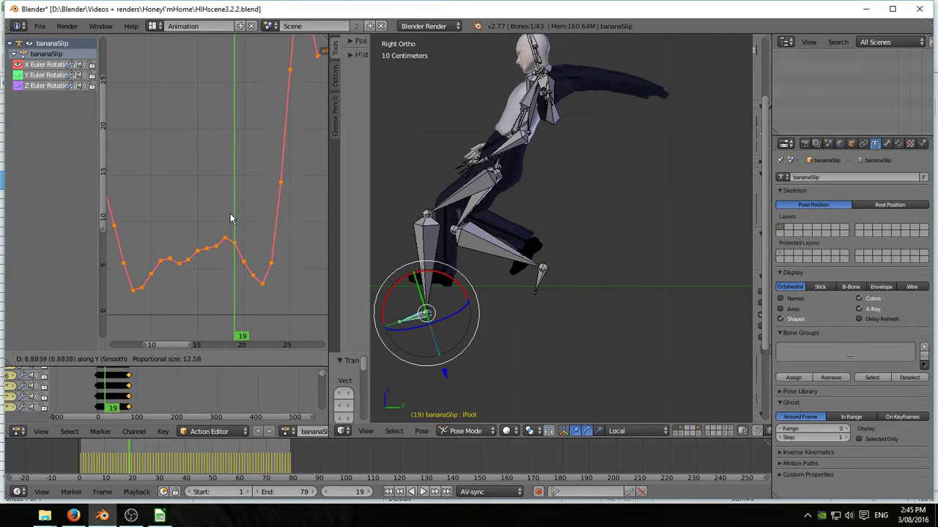
click(222, 166)
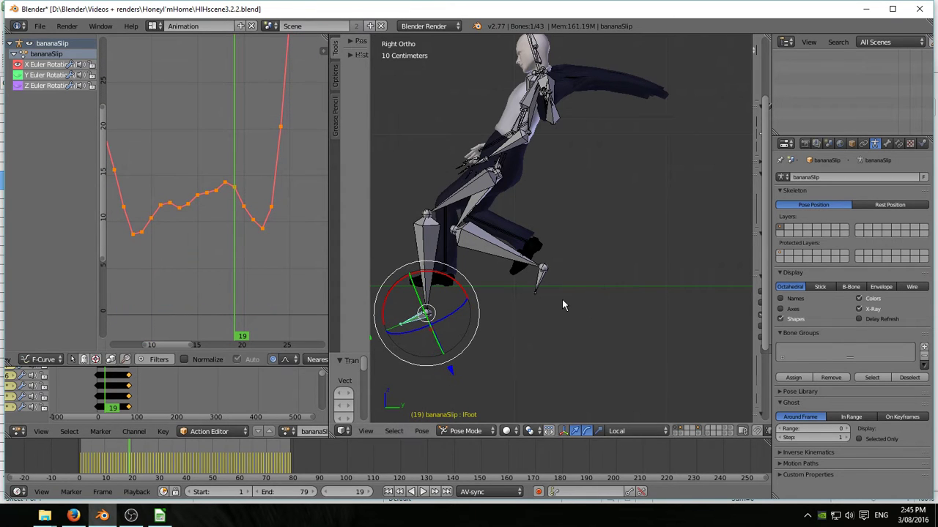
- Switch to front view, isolate the Y Euler Rotation curve, and raise it about 10.10
key(KP_1)
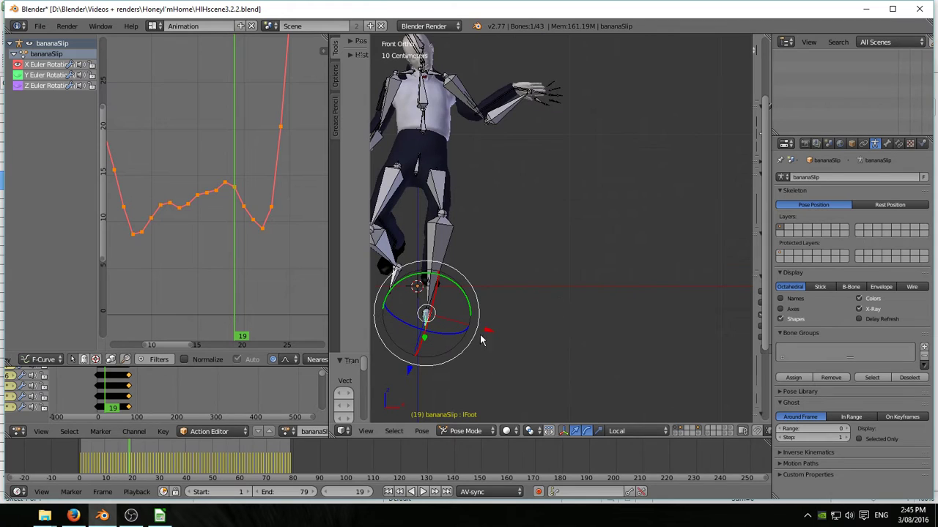
click(17, 64)
click(18, 75)
key(g)
key(y)
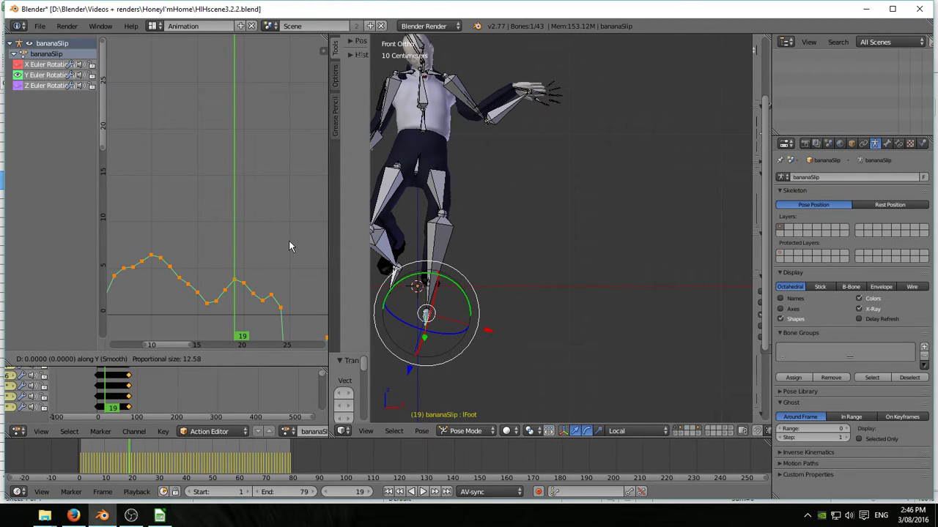
click(280, 148)
middle_drag(576, 235, 601, 402)
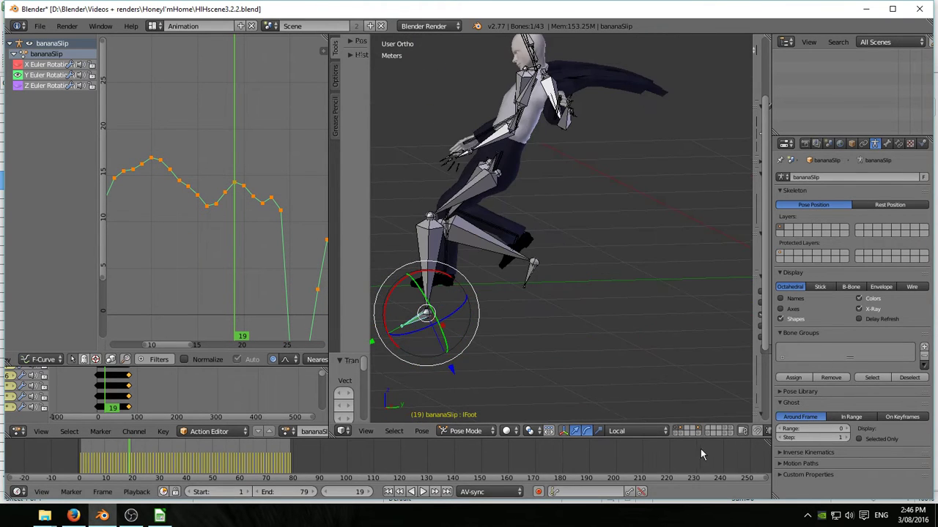
click(388, 491)
key(KP_3)
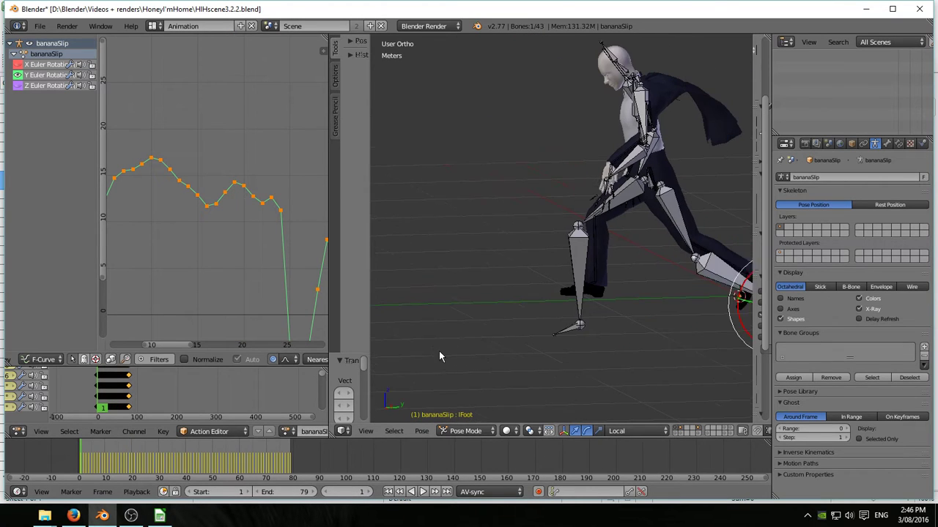
key(ctrl+KP_6)
key(ctrl+KP_6)
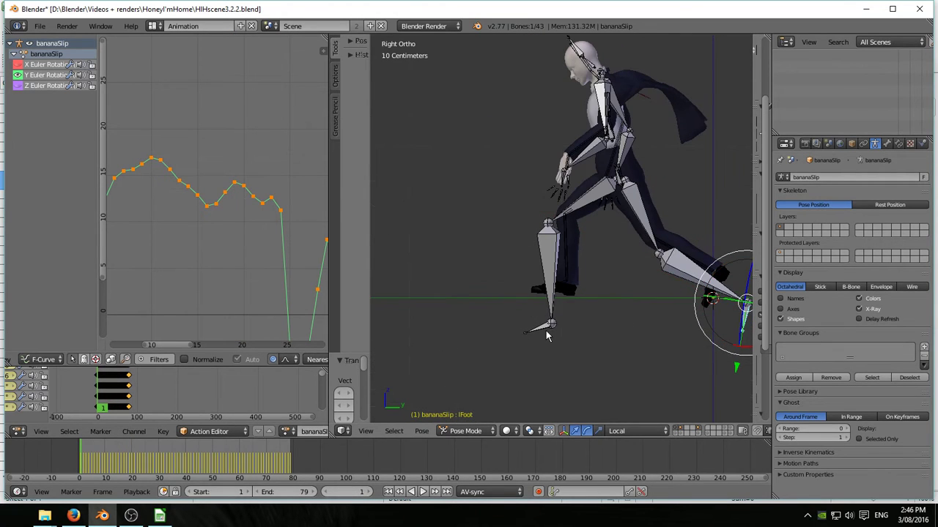
key(Right)
key(Right)
key(Right)
key(Right)
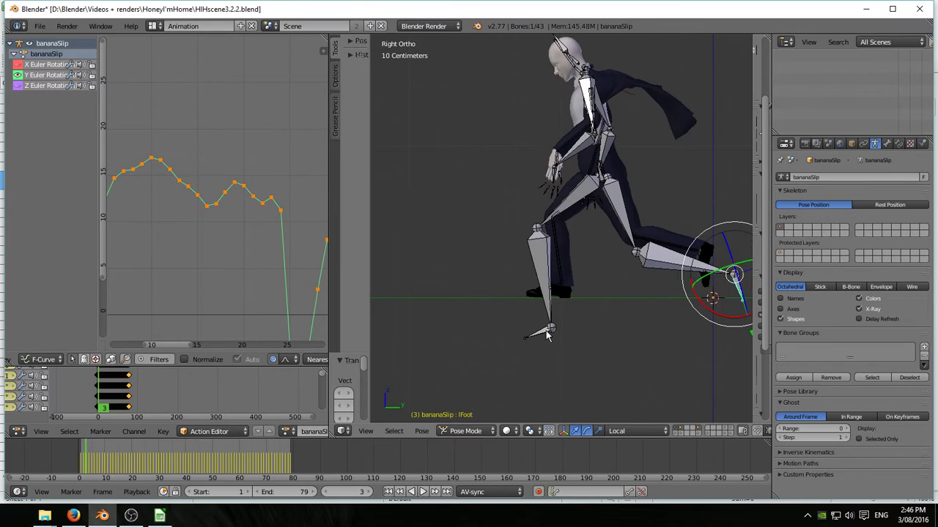
key(KP_1)
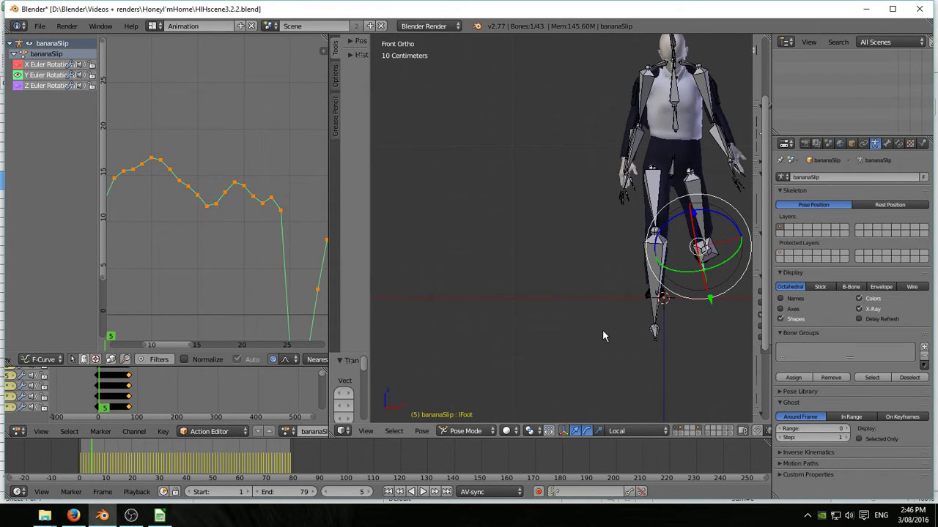
key(alt+a)
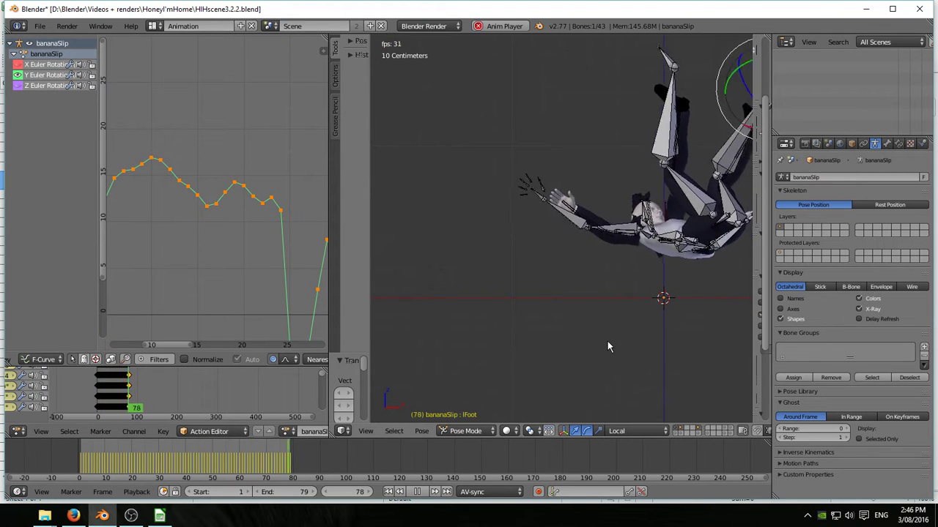
key(Escape)
middle_drag(580, 420, 585, 387)
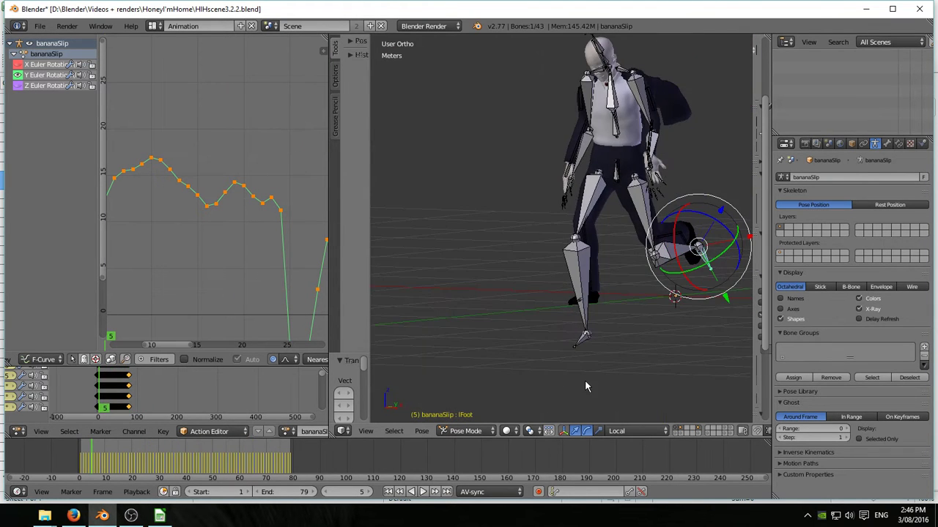
key(KP_3)
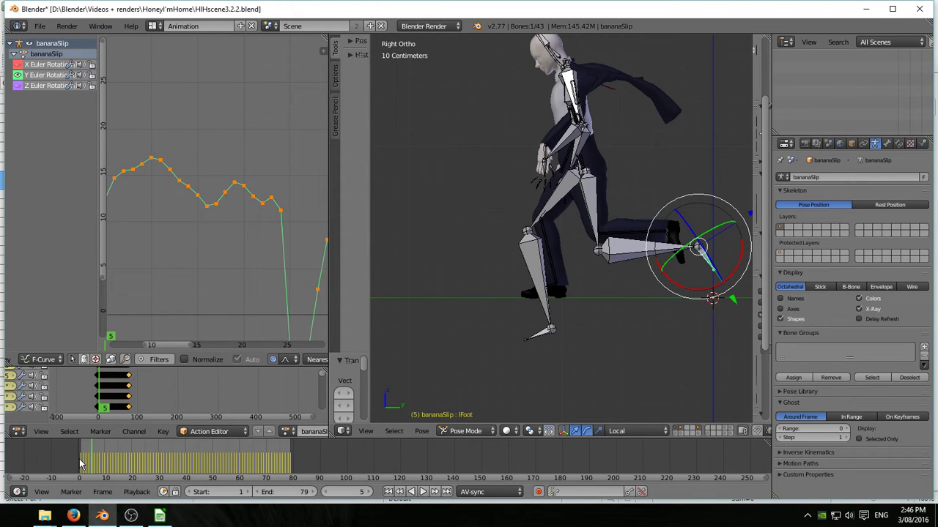
drag(88, 462, 132, 463)
shift+middle_drag(390, 382, 522, 398)
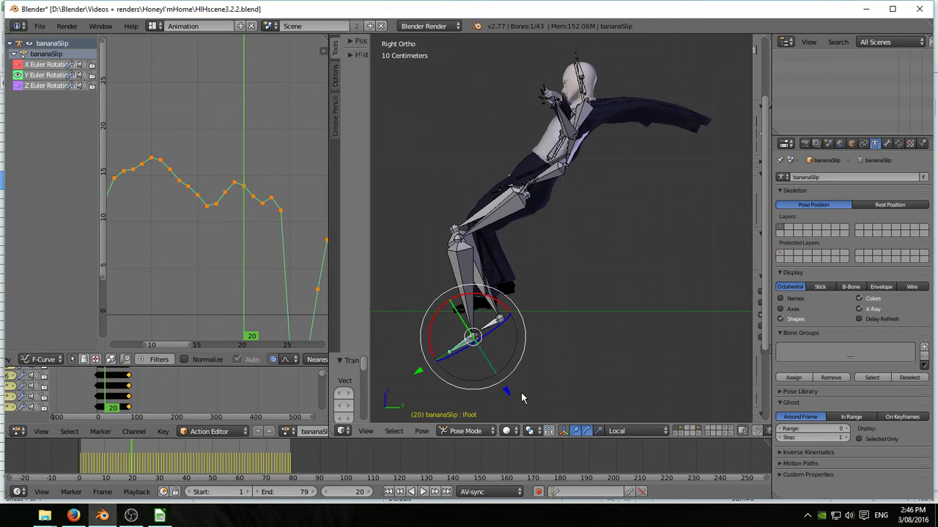
key(alt+a)
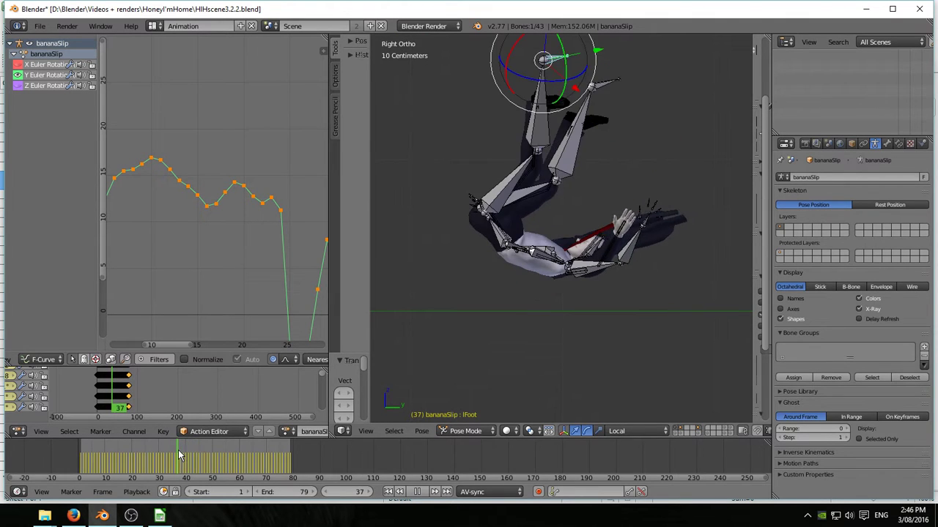
key(alt+a)
- Select the hip bone and box-select its Y Location keys from frame 41 to 80
middle_drag(463, 263, 495, 269)
right_click(474, 239)
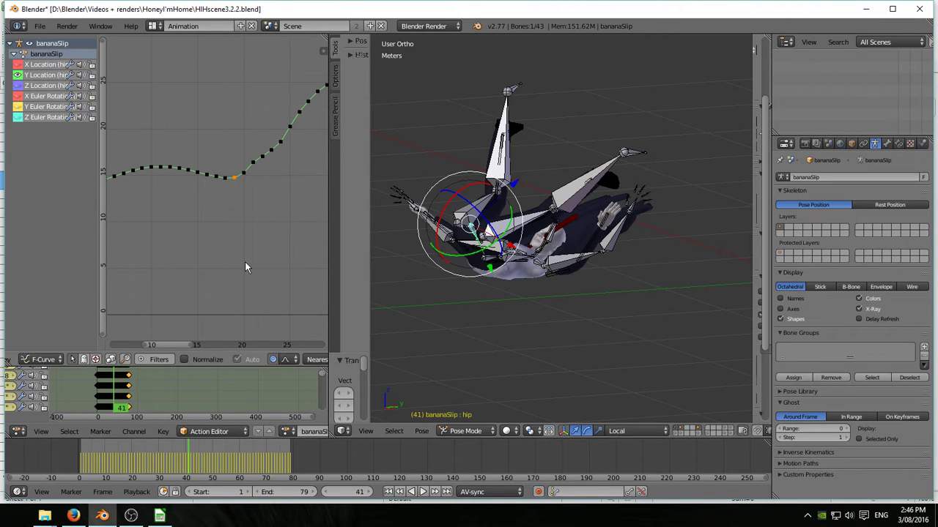
scroll(245, 261, down, 6)
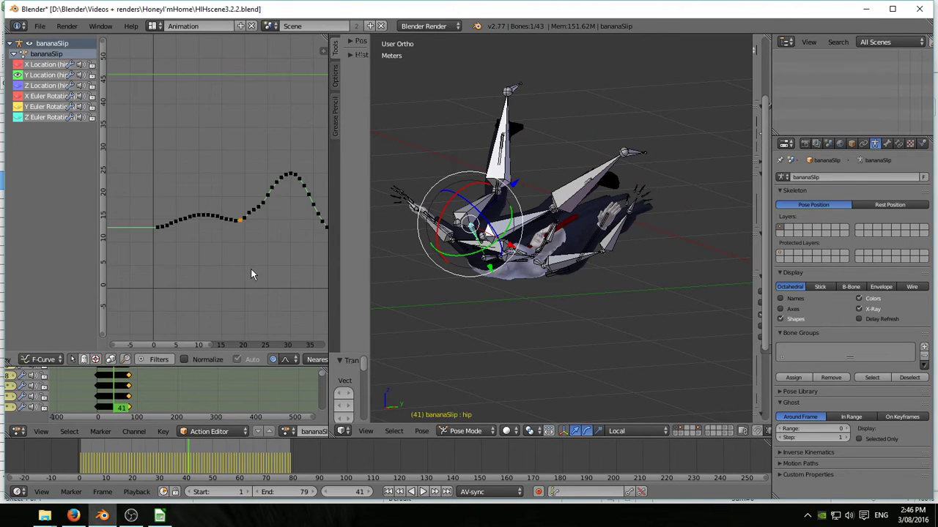
ctrl+middle_drag(210, 284, 231, 265)
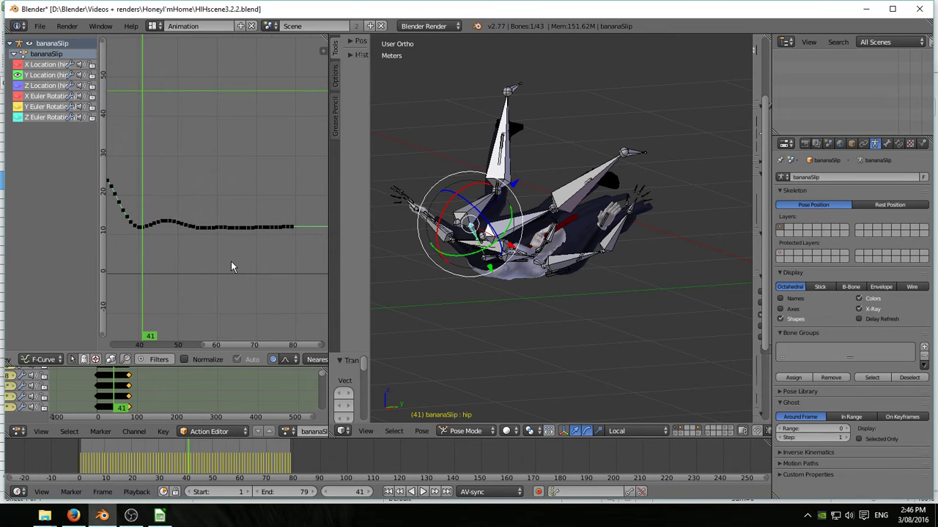
key(b)
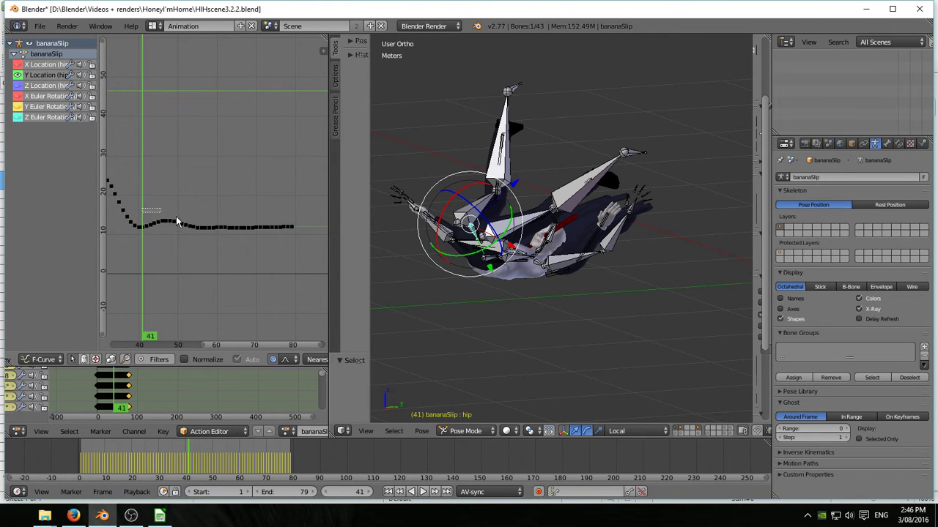
drag(175, 221, 299, 251)
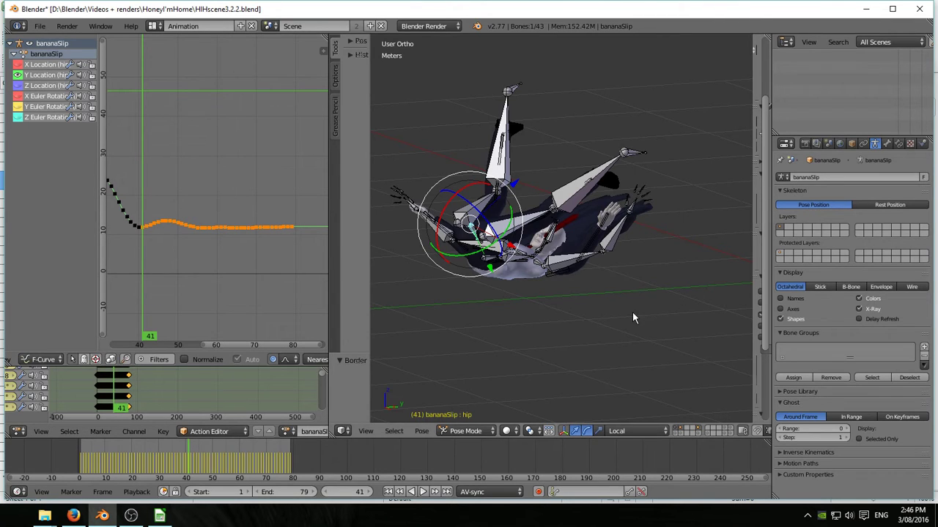
- Lower the selected keys 1.7866 with proportional editing and play the animation to check
key(KP_3)
key(g)
key(y)
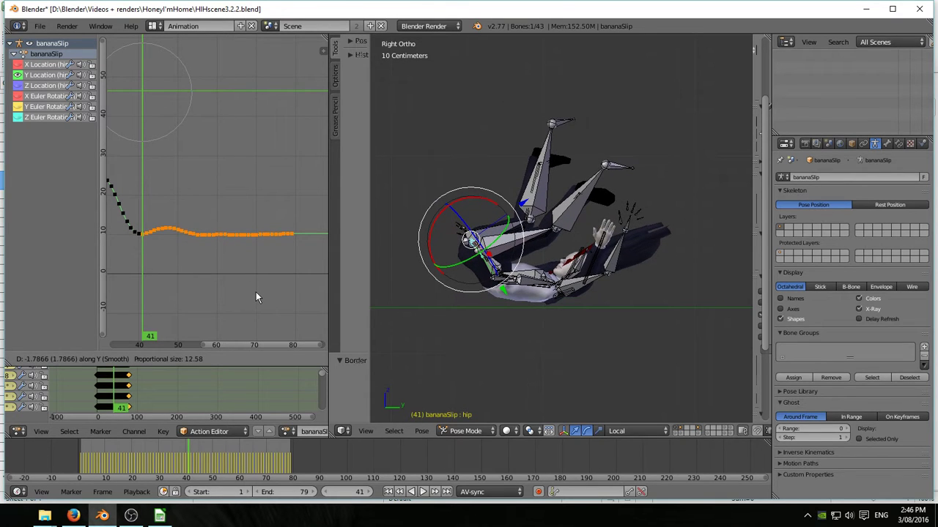
click(256, 291)
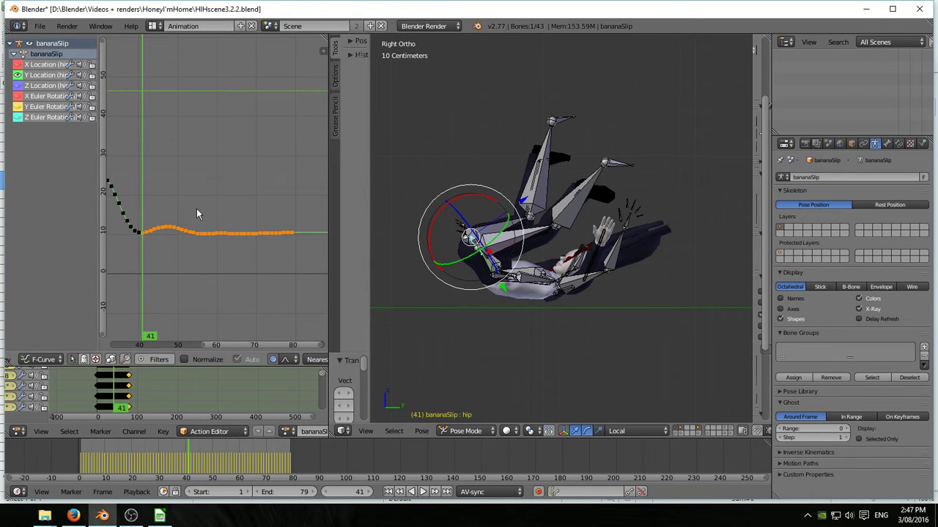
key(alt+a)
key(alt+a)
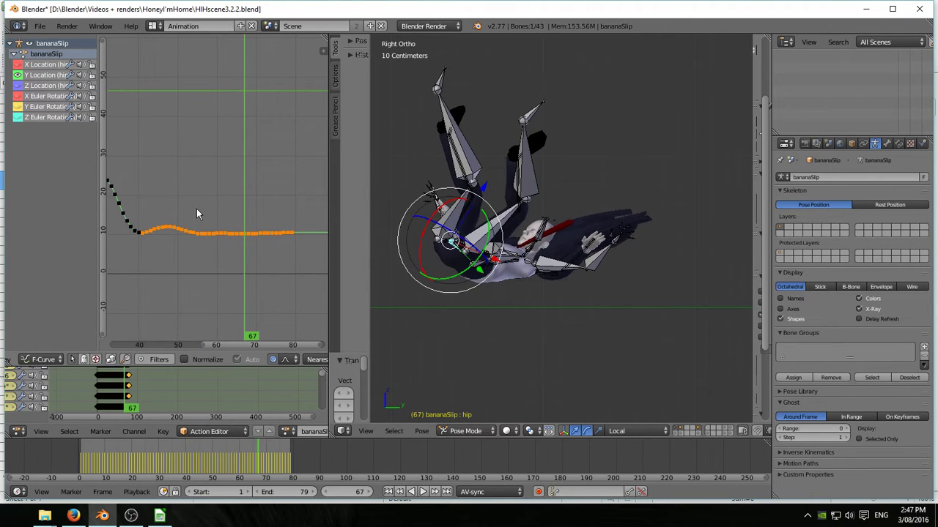
key(shift+alt+a)
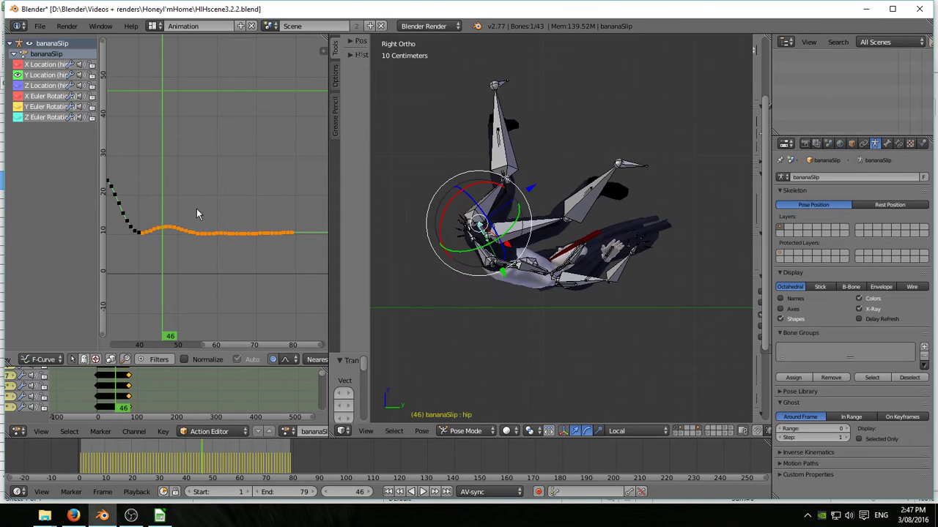
key(alt+a)
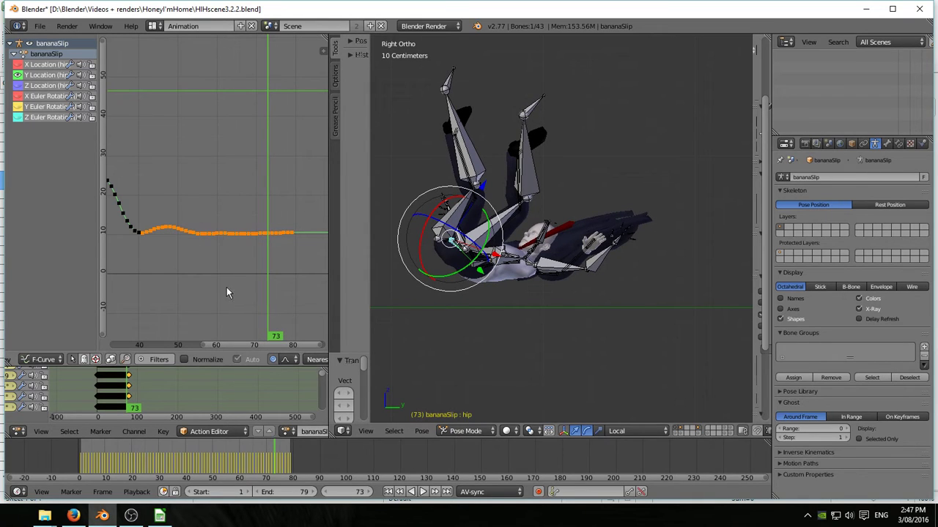
- Toggle the hip curves' visibility, orbit above the floor grid, and select the left foot bone
click(30, 45)
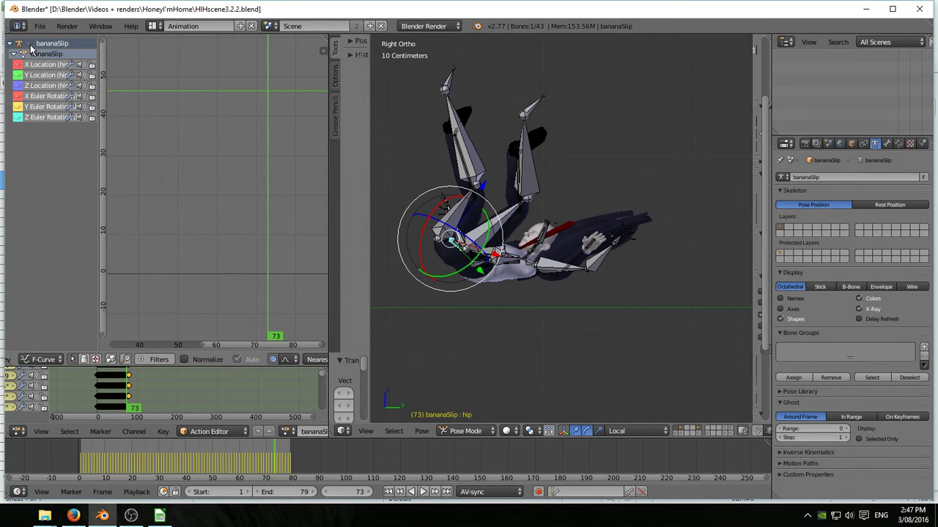
click(30, 45)
middle_drag(565, 350, 501, 70)
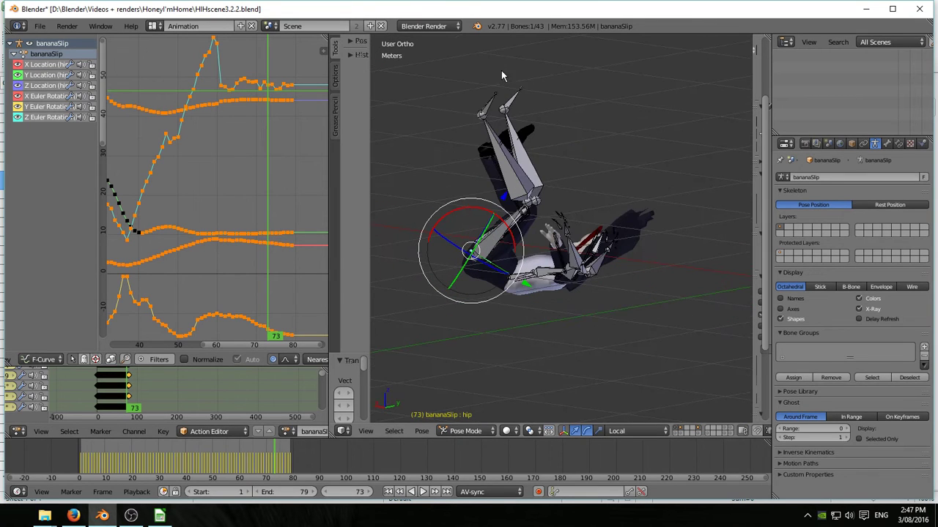
right_click(495, 107)
click(29, 45)
click(29, 45)
- Select all 43 rig bones and fit every curve into the graph view
key(a)
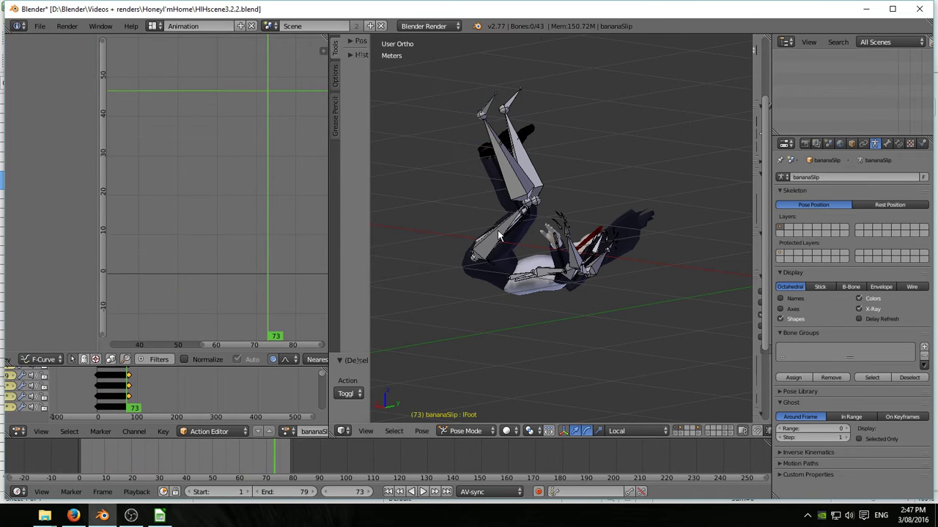
key(a)
click(29, 44)
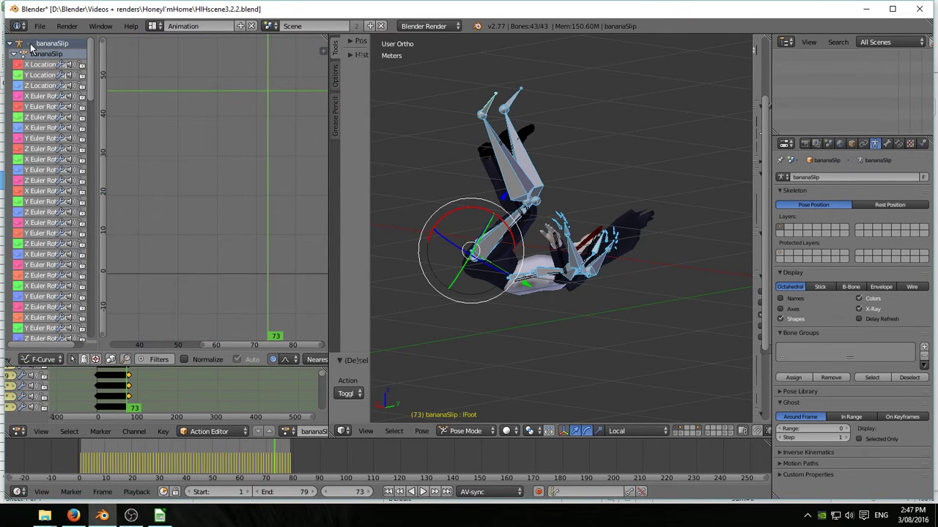
click(29, 45)
scroll(77, 225, down, 5)
scroll(77, 225, down, 8)
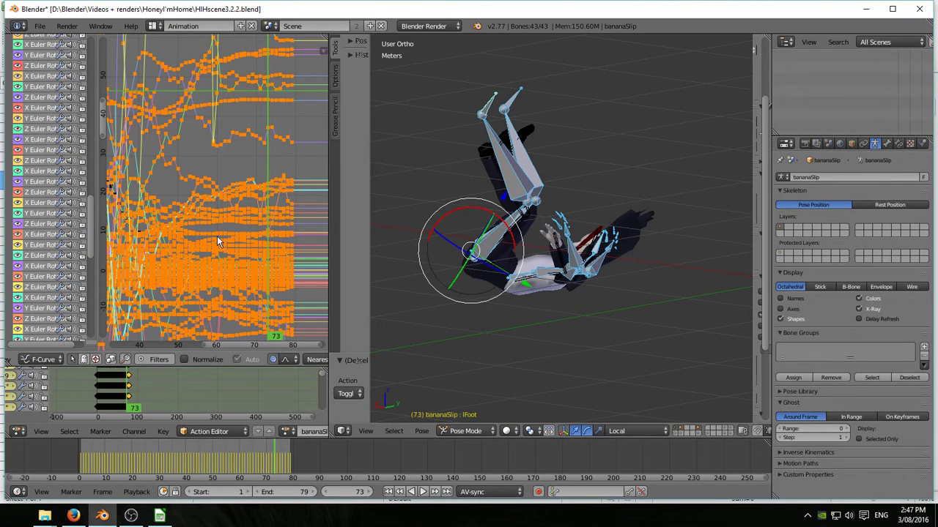
key(Home)
scroll(616, 326, down, 3)
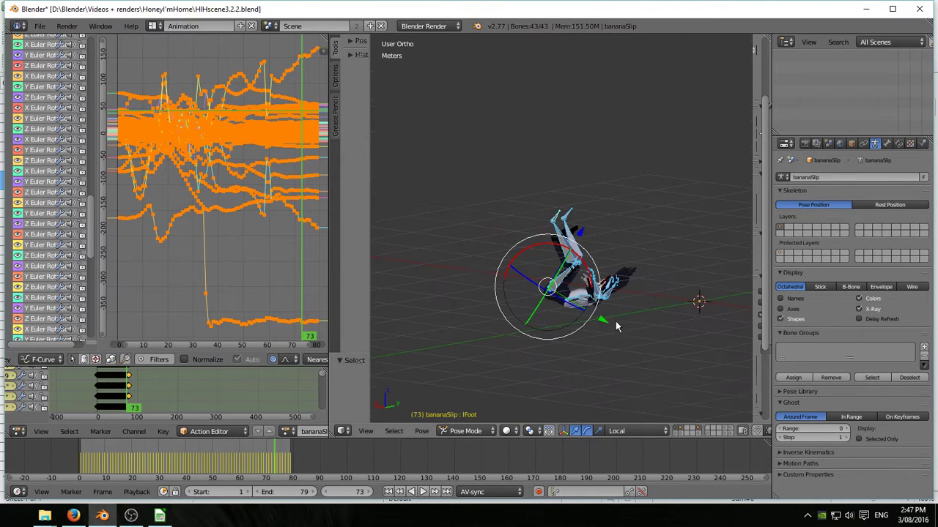
scroll(616, 327, up, 5)
- Orbit around the character and select only the left hand bone
middle_drag(561, 331, 580, 278)
scroll(564, 304, up, 4)
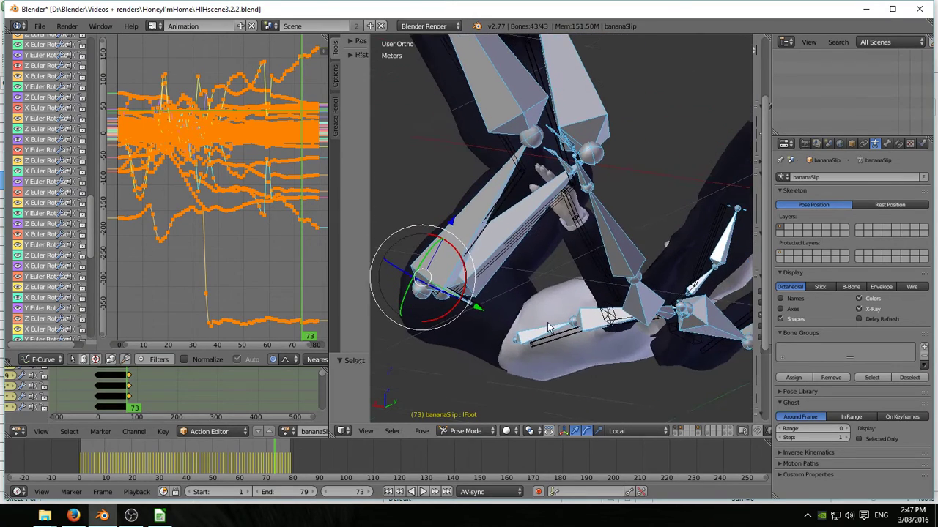
middle_drag(548, 328, 628, 348)
right_click(581, 201)
- Return to the first frame and orbit to a side view of the rig
scroll(547, 327, down, 3)
key(Down)
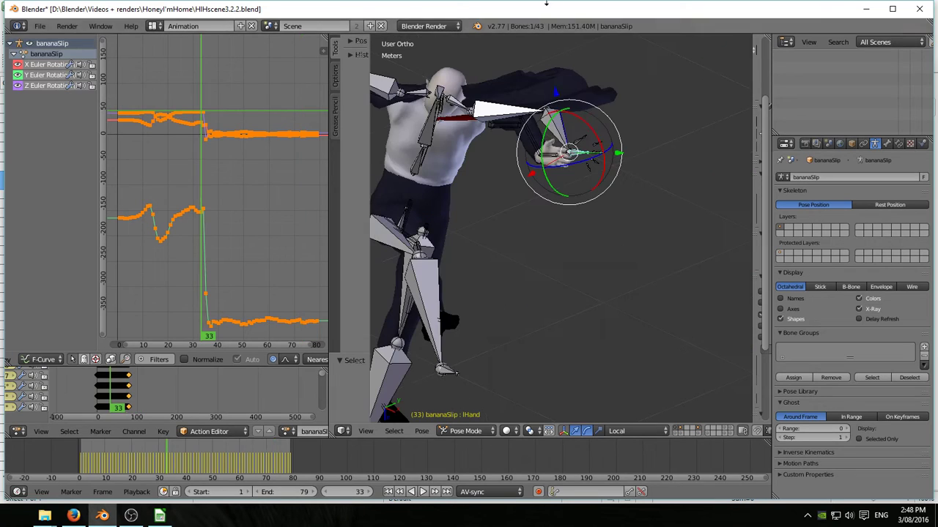
click(387, 492)
scroll(522, 290, down, 3)
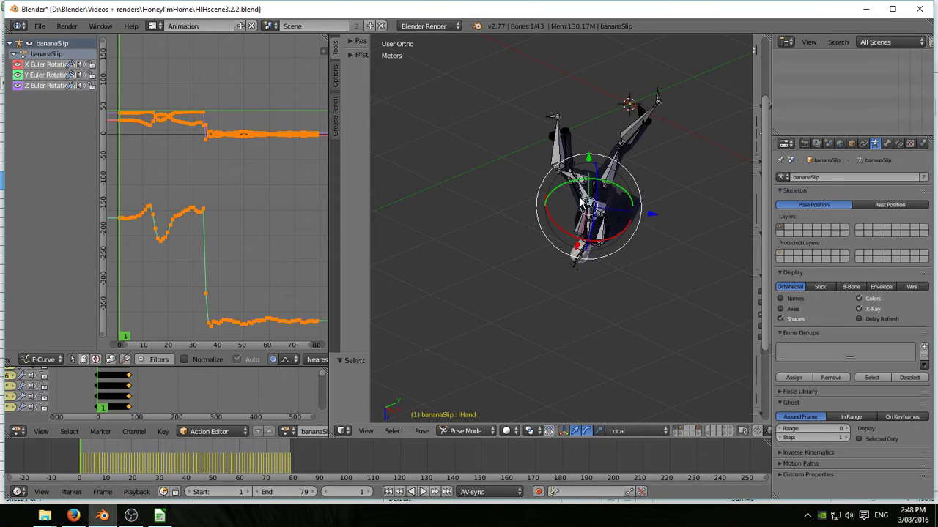
middle_drag(586, 204, 668, 202)
scroll(617, 219, up, 4)
- Isolate the lHand Y Euler Rotation curve and shift its keyframes vertically
click(19, 65)
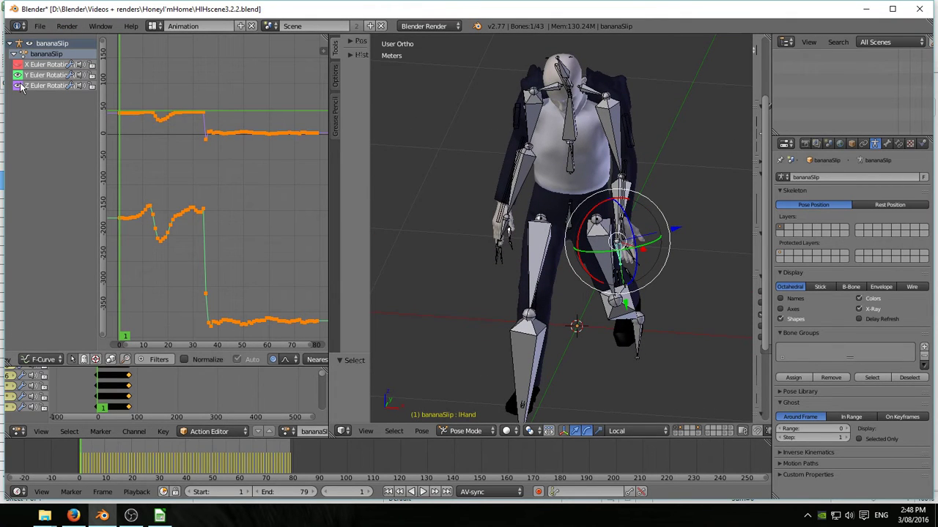
click(19, 86)
key(g)
key(y)
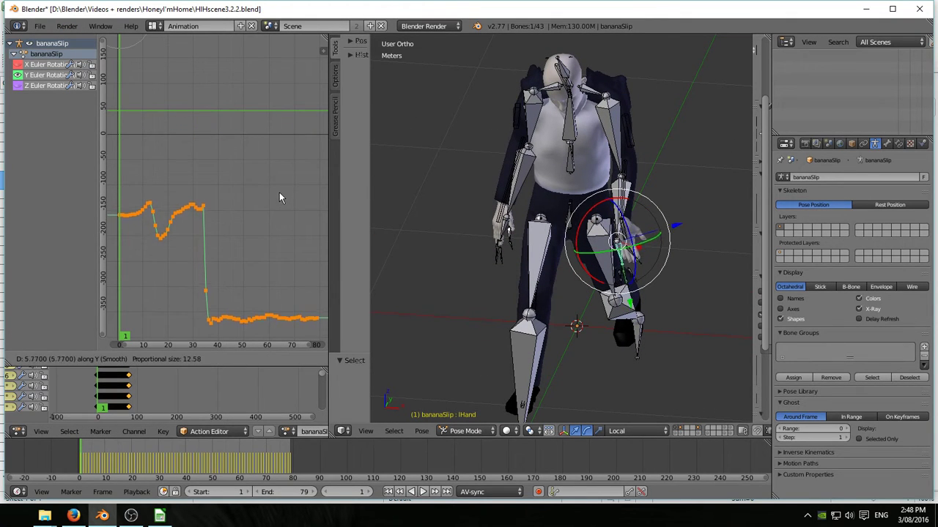
click(304, 111)
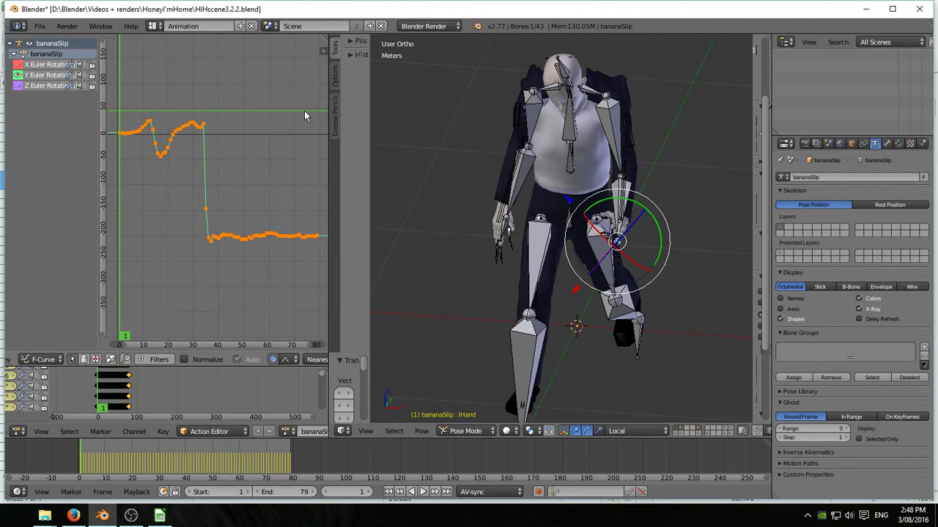
- Isolate the Z Euler Rotation curve and lower its keyframes
click(17, 76)
click(17, 85)
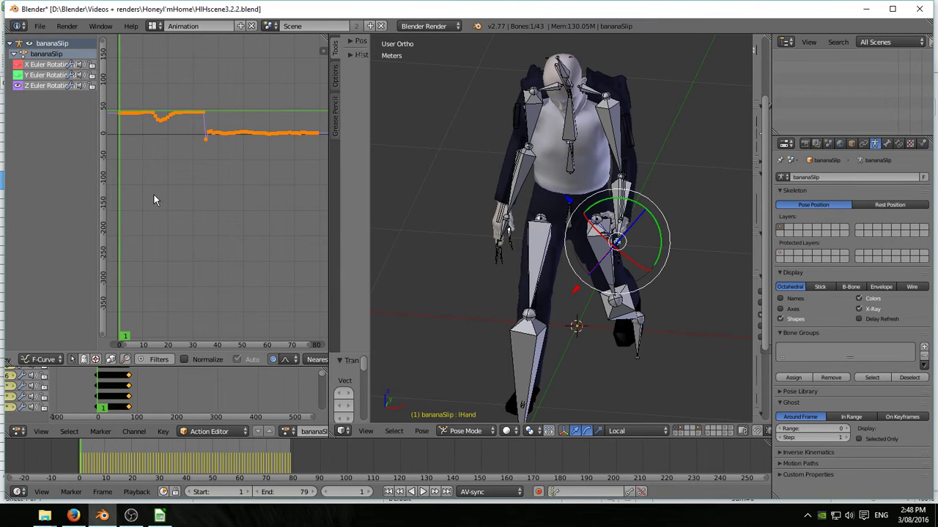
key(g)
key(y)
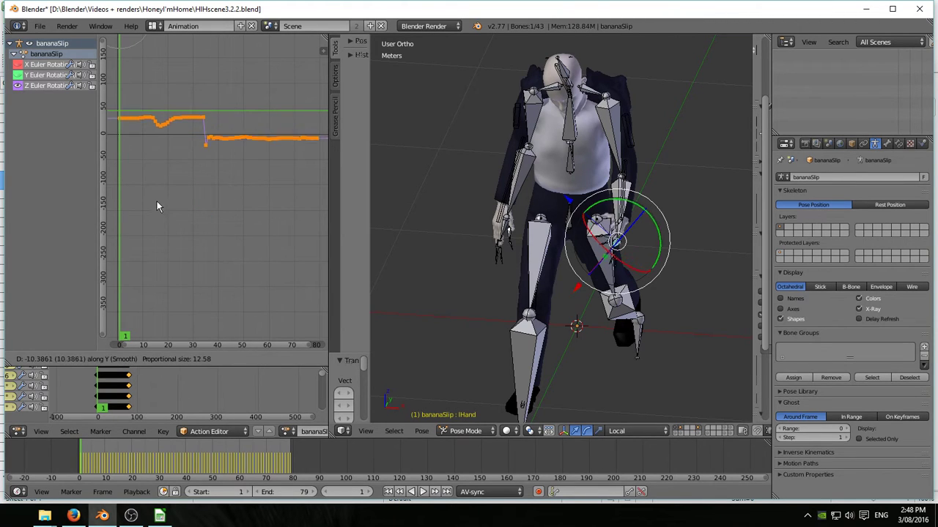
click(164, 215)
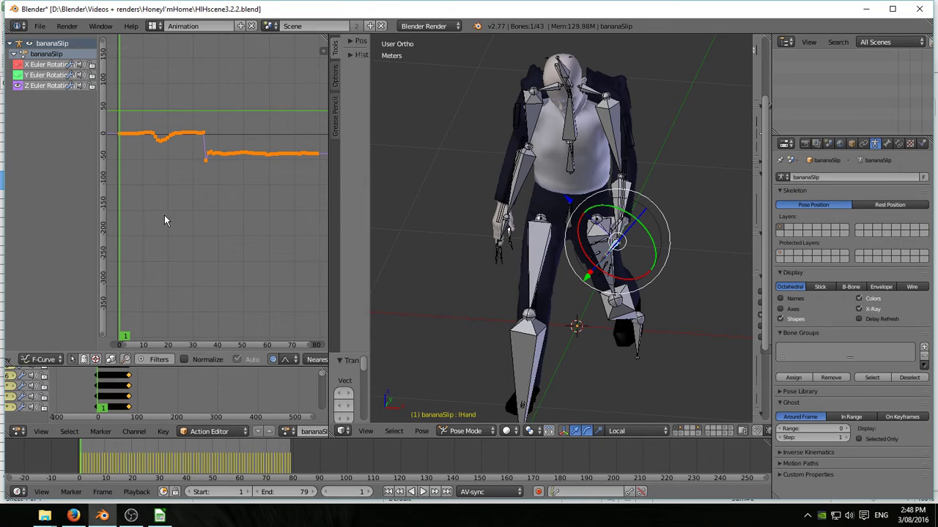
- Lower the X Euler Rotation keyframes, then show all three rotation curves again
click(17, 86)
click(17, 65)
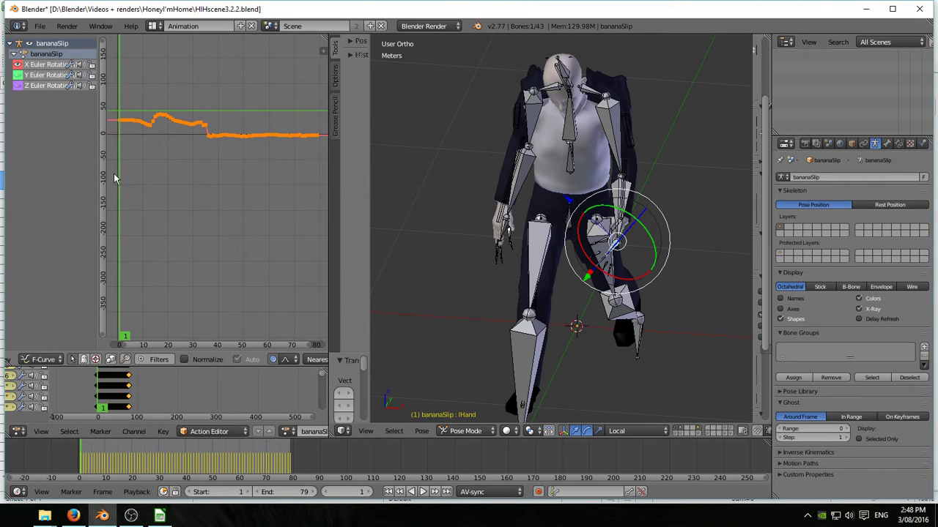
key(g)
key(y)
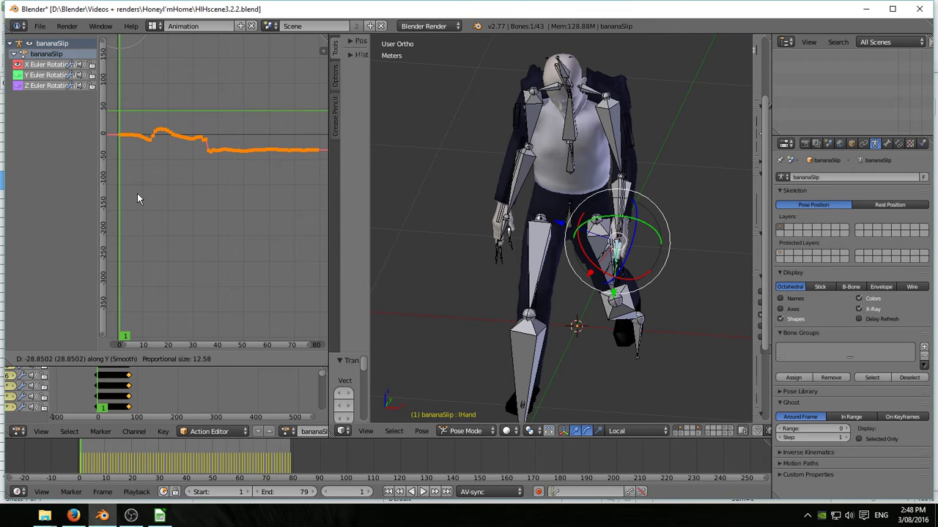
click(137, 193)
middle_drag(527, 332, 572, 326)
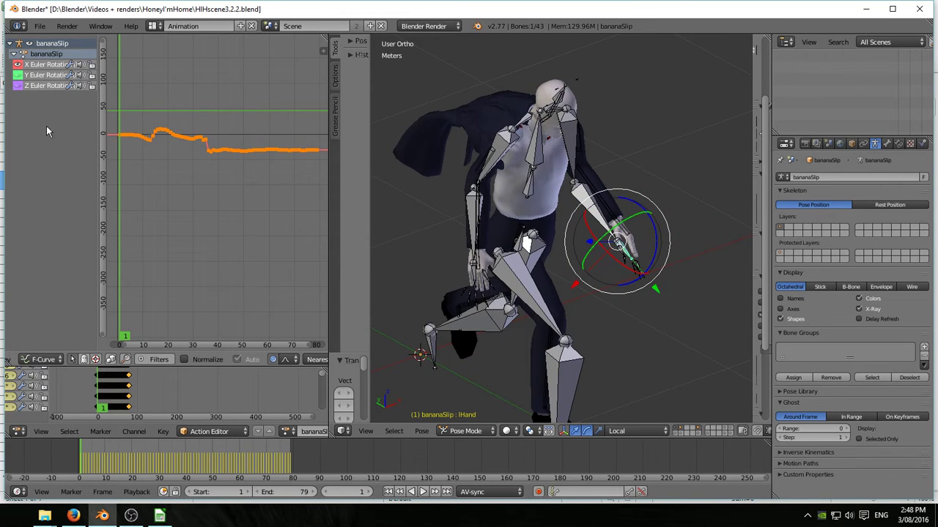
double_click(28, 45)
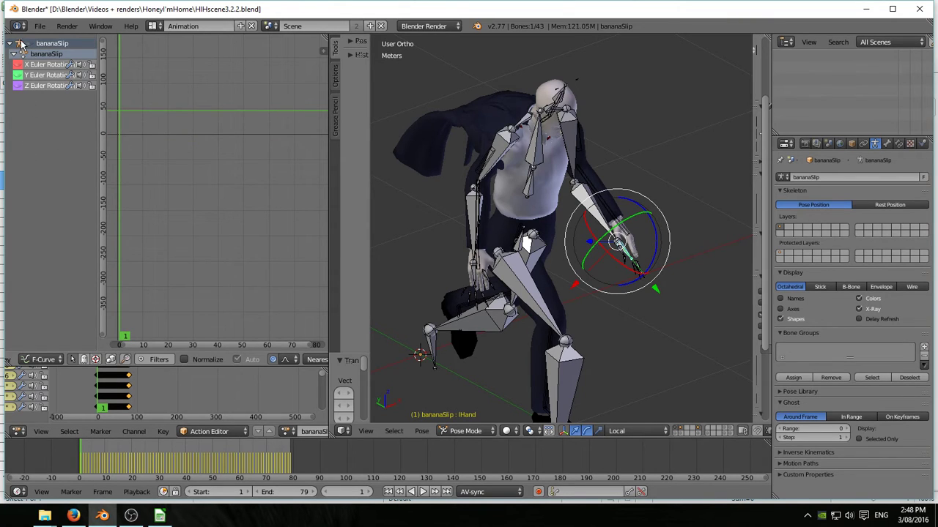
click(20, 44)
- Scrub from frame 13 to 34 while orbiting the view to check the lHand pose
drag(123, 203, 162, 224)
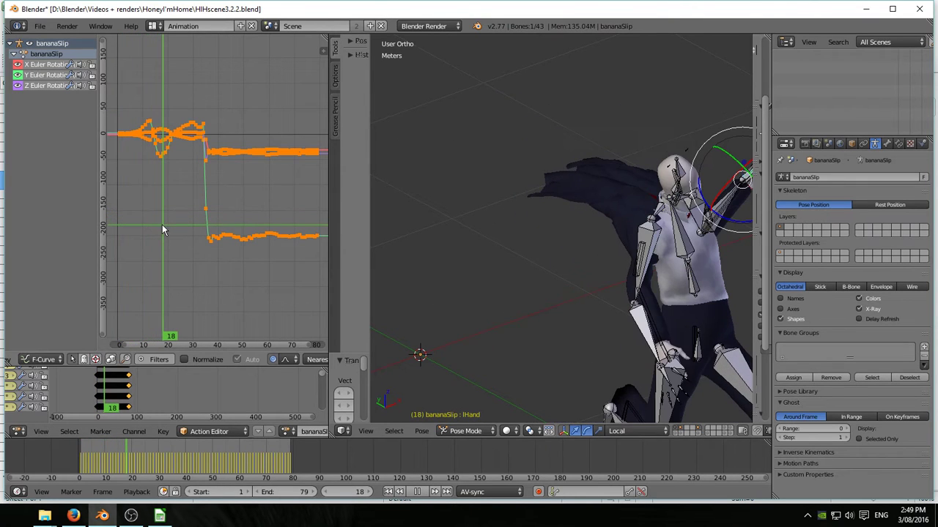
middle_drag(519, 267, 439, 285)
drag(171, 209, 189, 219)
middle_drag(400, 251, 469, 288)
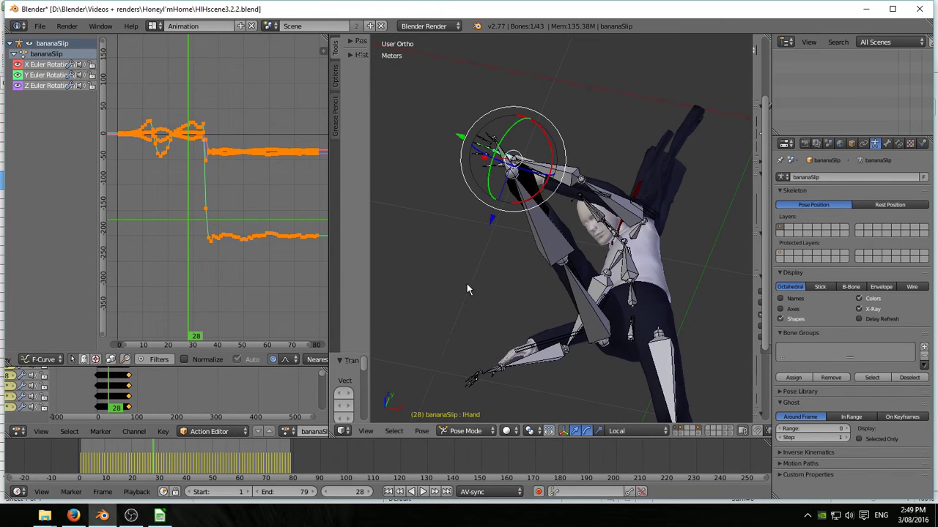
drag(190, 208, 205, 209)
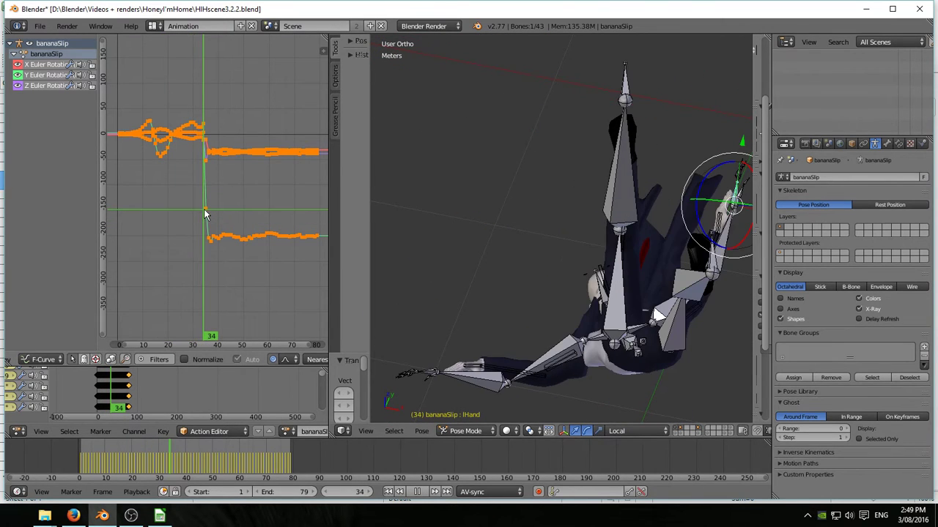
shift+middle_drag(572, 271, 432, 262)
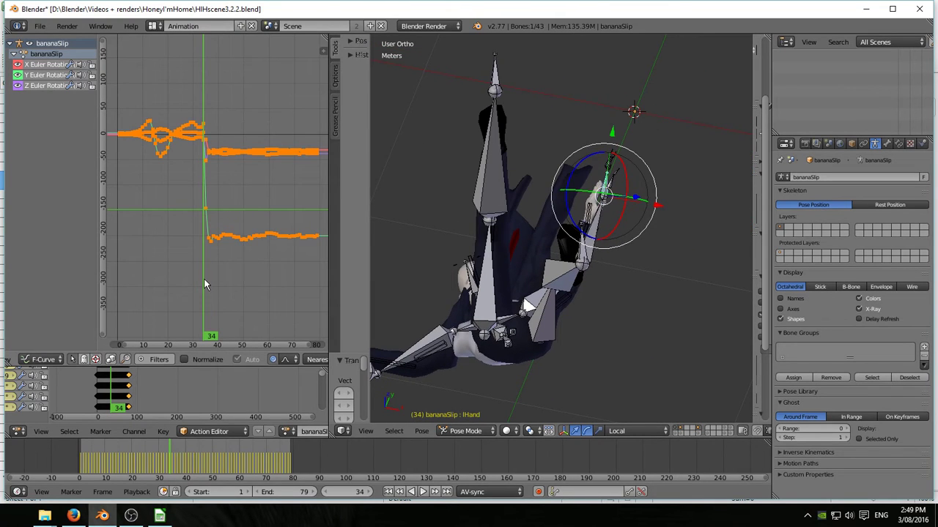
- Continue scrubbing through the fall to frame 66, orbiting around the left hand
drag(205, 280, 269, 334)
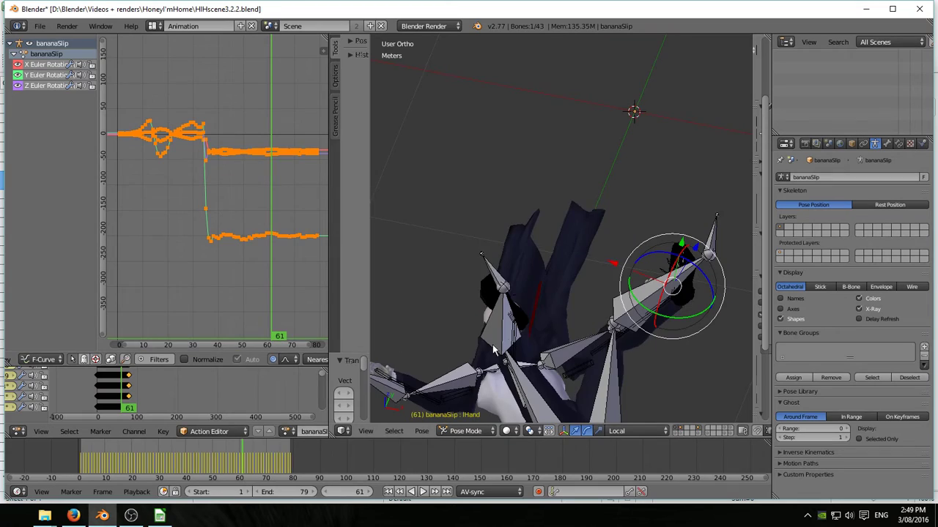
middle_drag(493, 352, 727, 291)
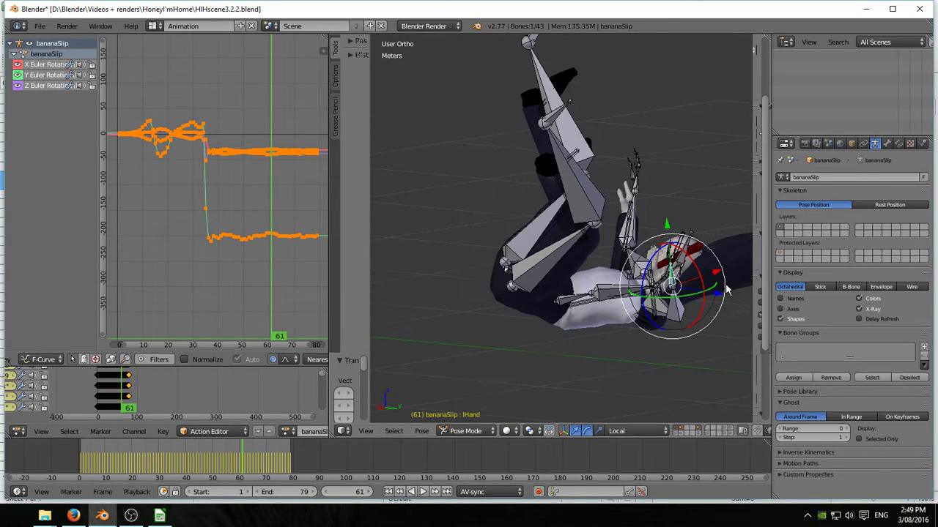
mouse_move(275, 303)
mouse_down()
mouse_move(291, 310)
mouse_move(284, 315)
mouse_up()
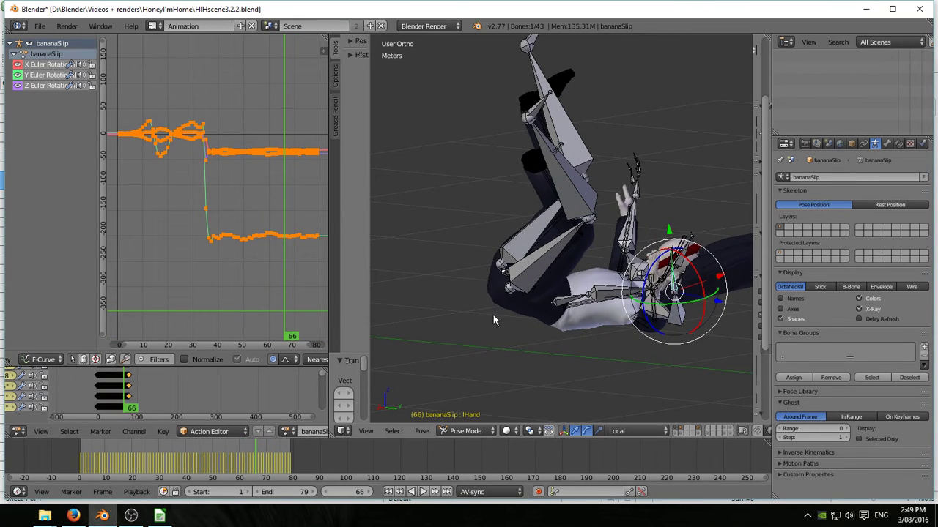
middle_drag(532, 312, 469, 301)
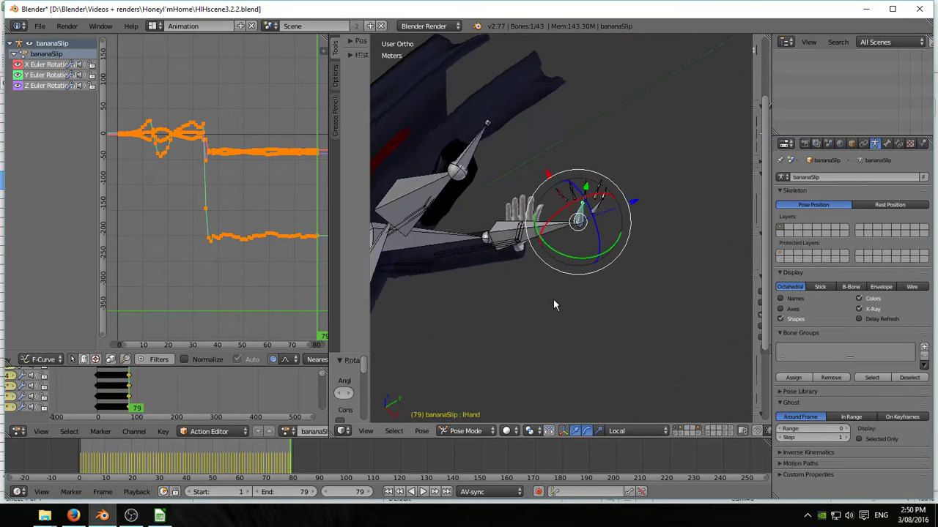
- At frame 79, rotate the lHand bone into a new pose
middle_drag(553, 299, 483, 268)
drag(614, 219, 624, 286)
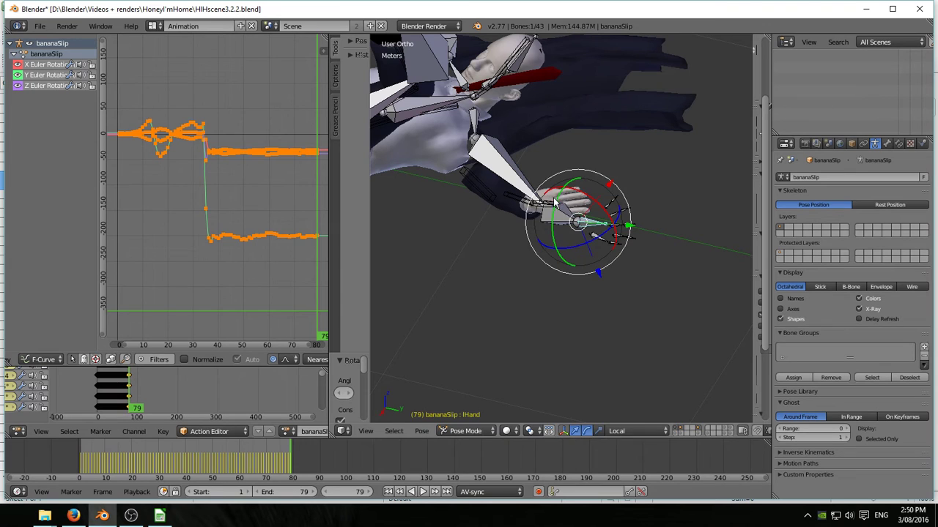
key(r)
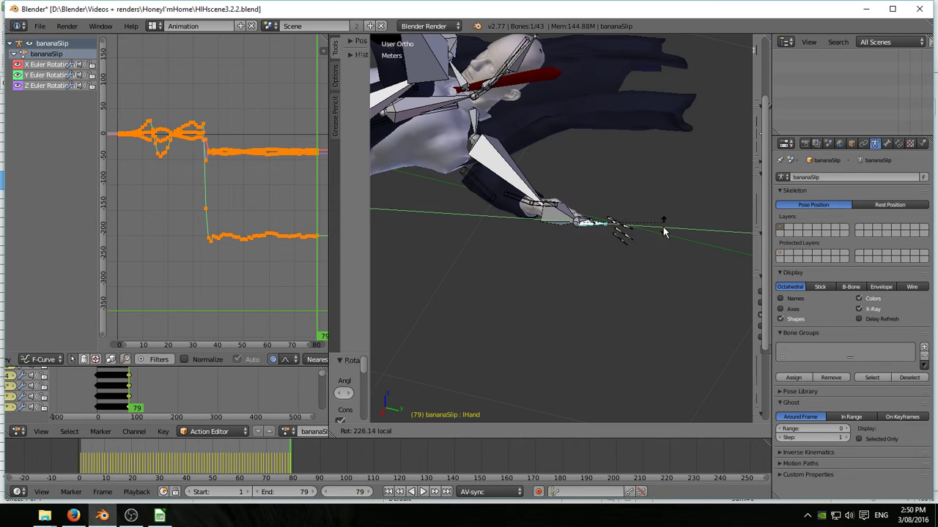
click(663, 233)
middle_drag(655, 247, 426, 197)
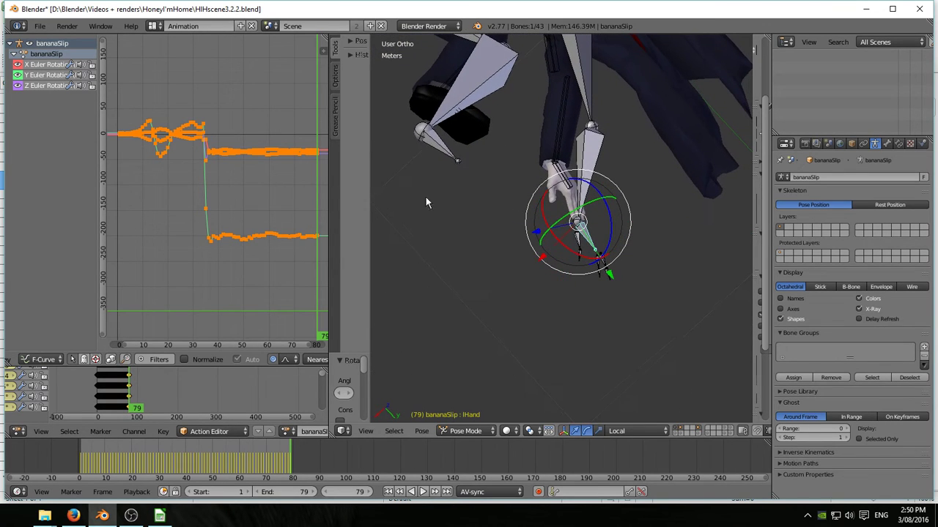
- Refine the lHand bone's rotation into its final pose, checking it from several angles
drag(615, 221, 607, 247)
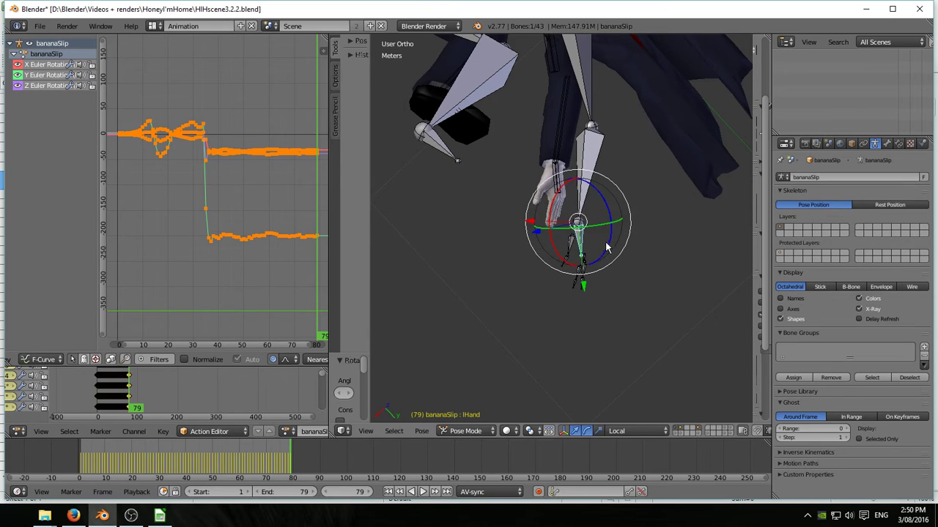
middle_drag(607, 247, 554, 131)
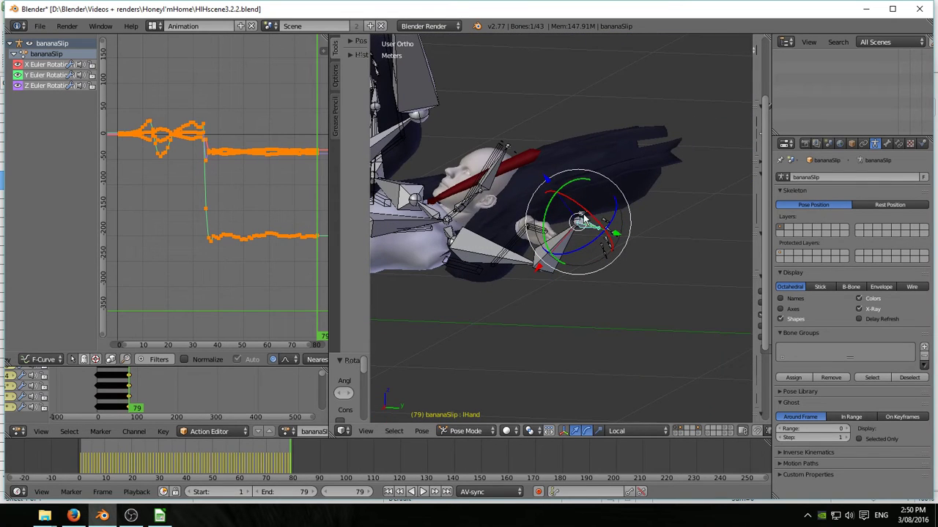
drag(588, 212, 587, 183)
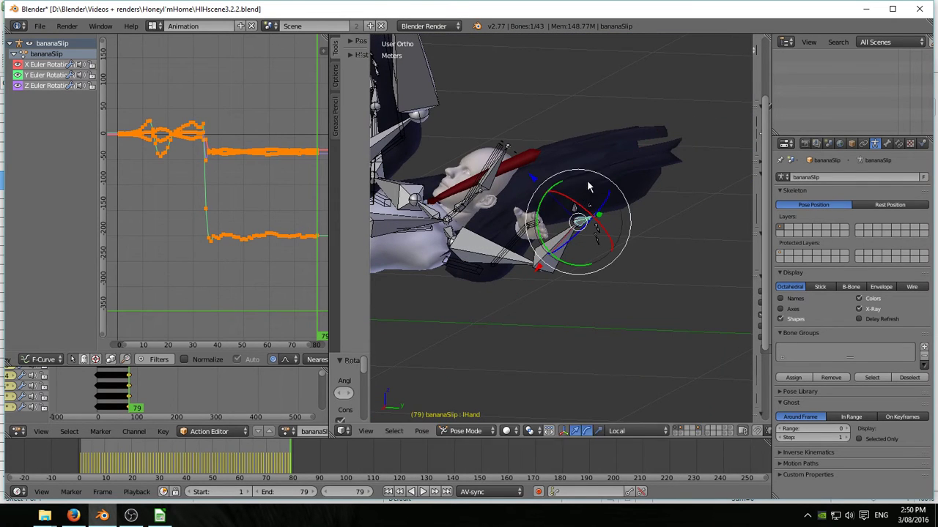
middle_drag(586, 184, 468, 193)
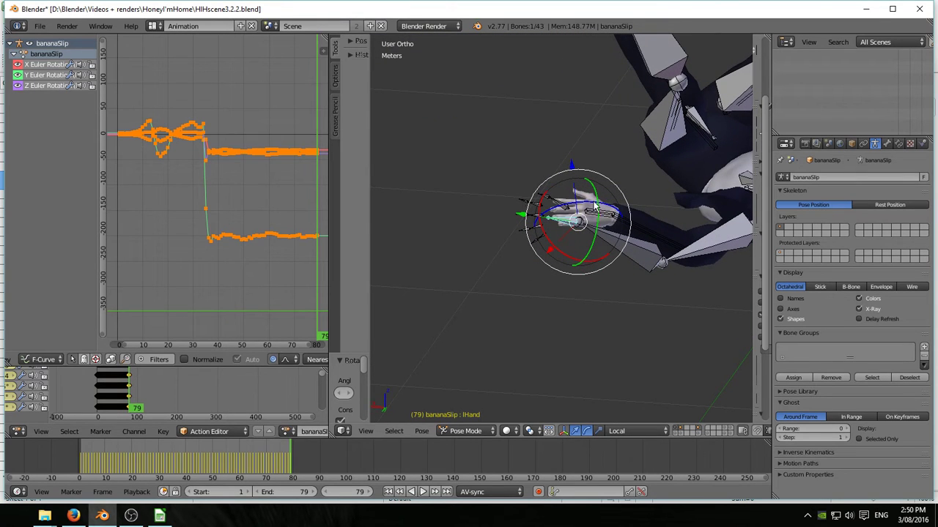
drag(589, 198, 381, 201)
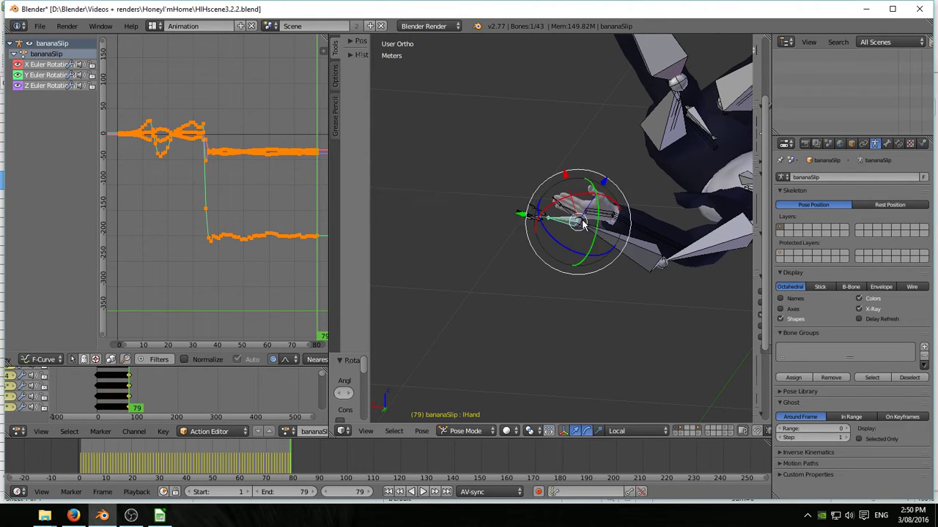
middle_drag(381, 201, 697, 190)
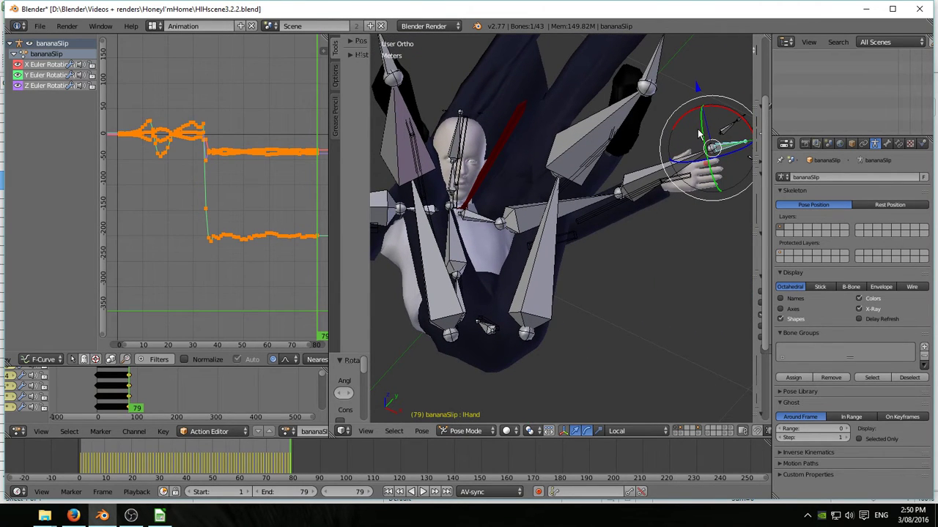
drag(700, 134, 737, 224)
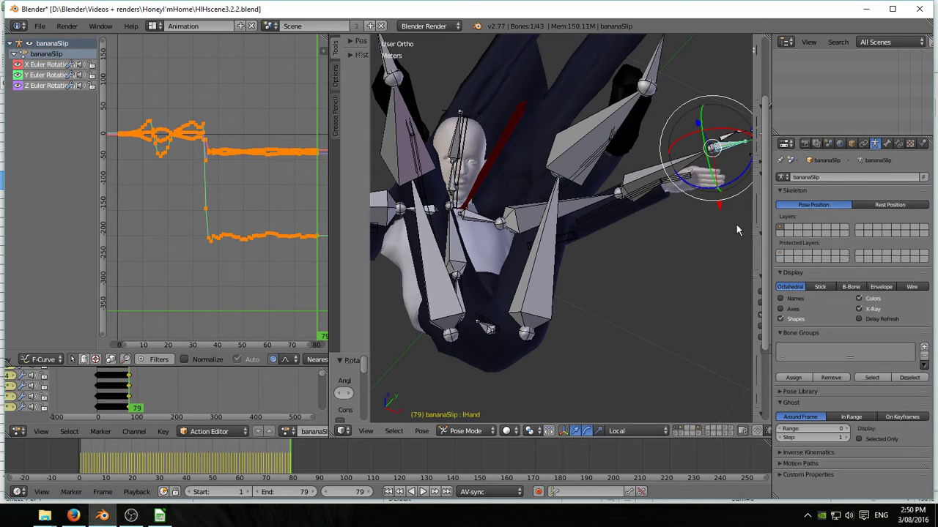
- Insert a Rotation keyframe for lHand at frame 79
key(i)
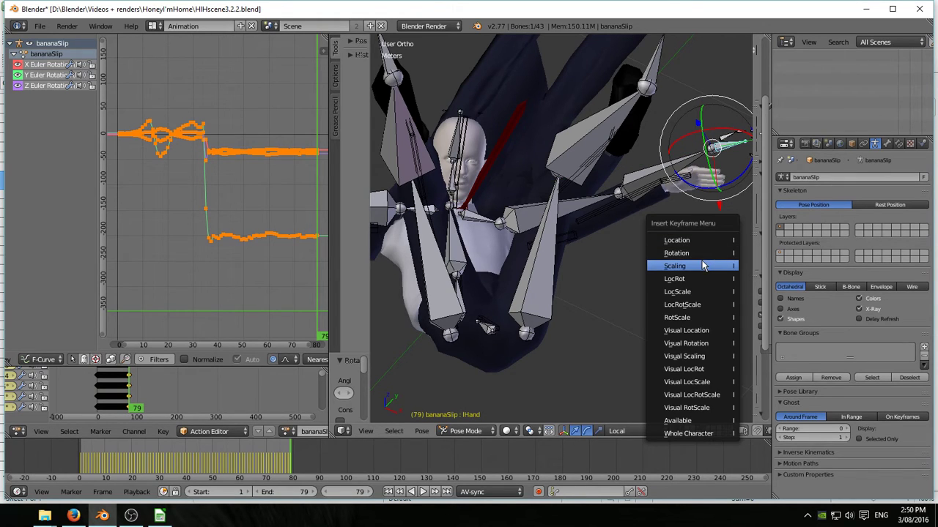
click(695, 253)
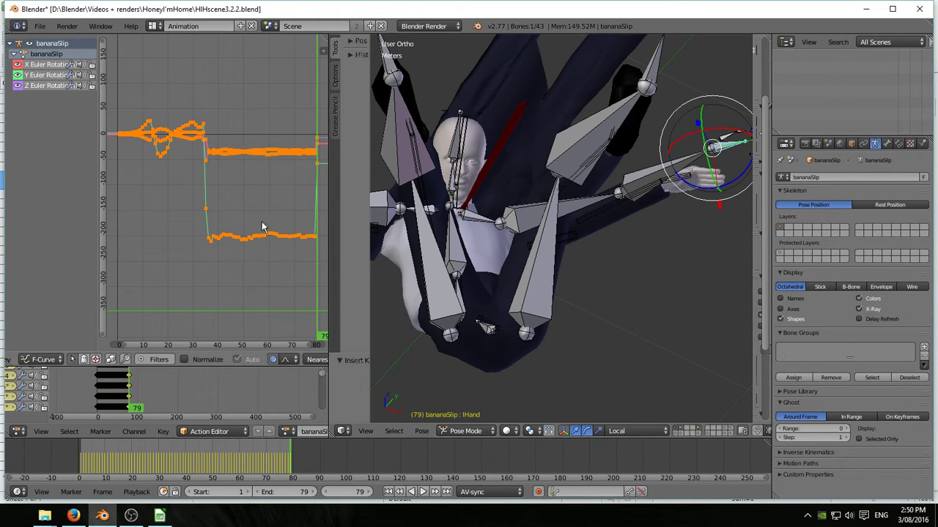
middle_drag(261, 221, 241, 203)
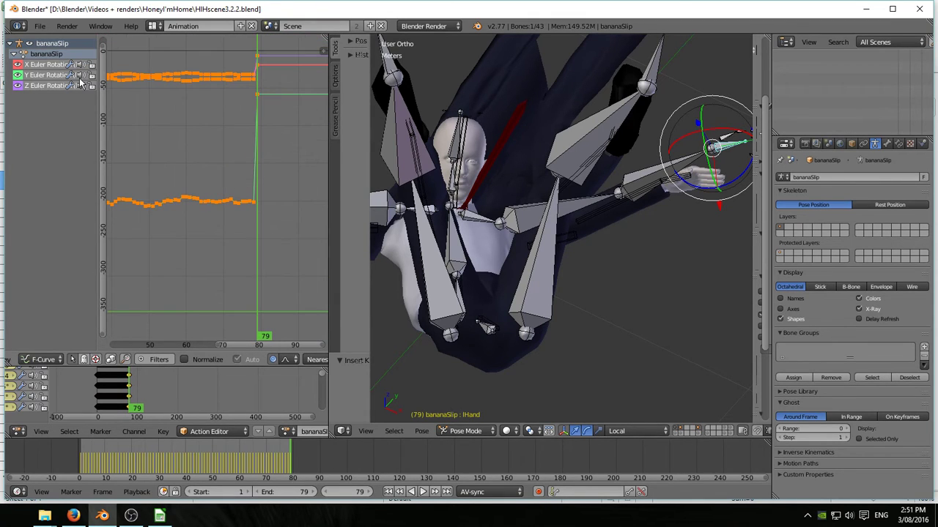
- Delete the Y rotation curve's end keys from about frame 57 to 79 and set Bezier interpolation
click(18, 65)
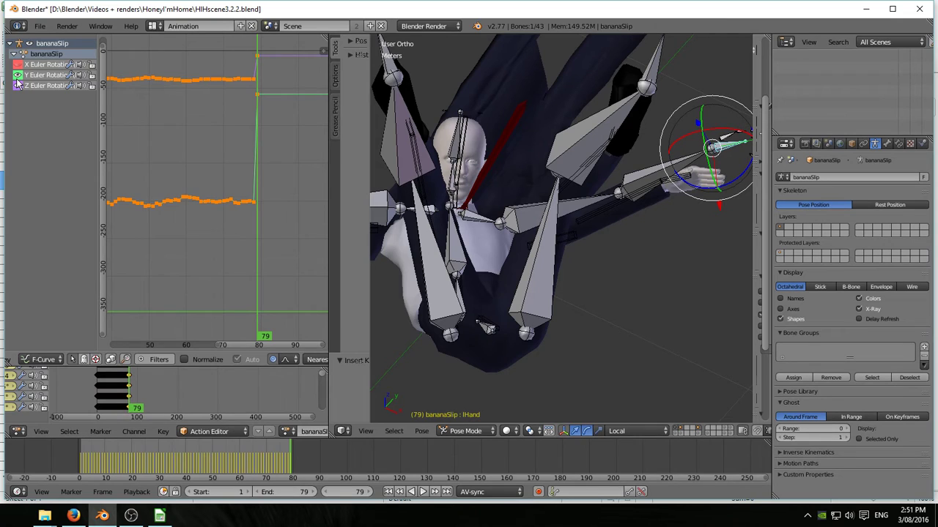
click(17, 76)
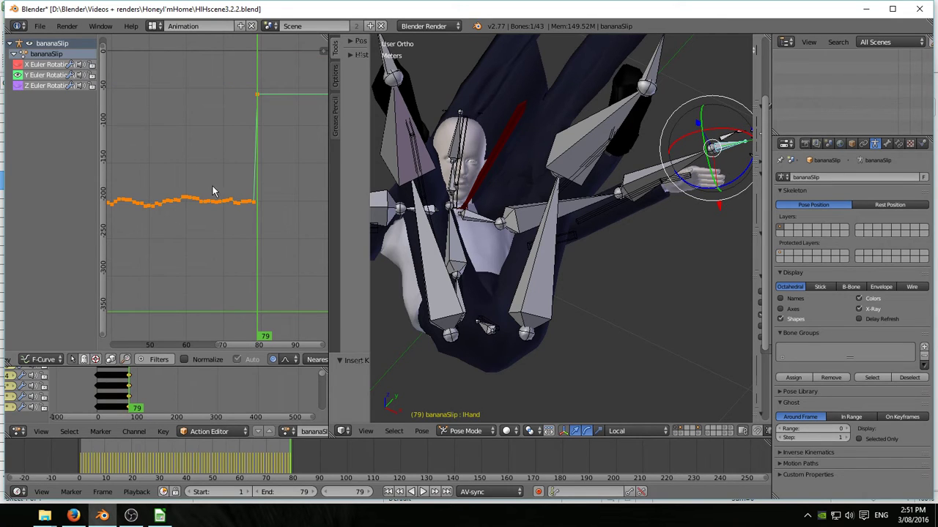
key(a)
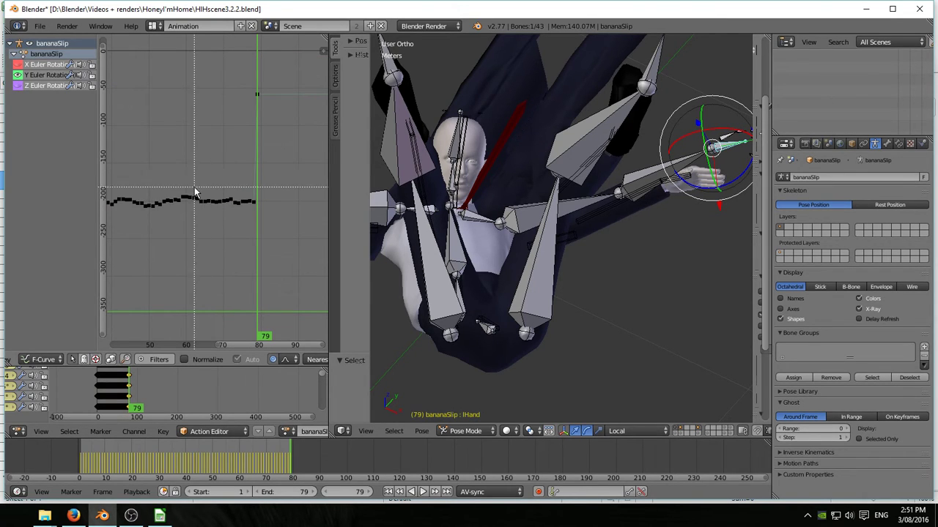
drag(175, 188, 286, 244)
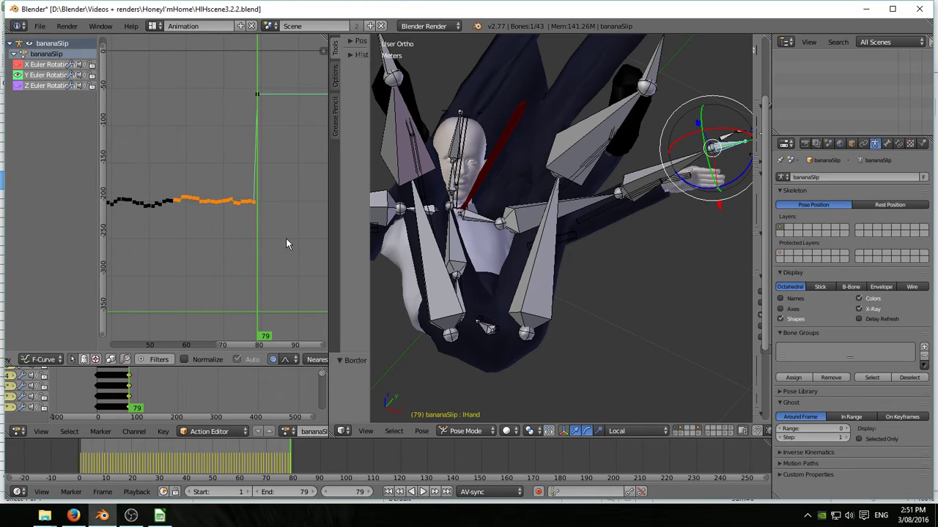
key(x)
click(287, 242)
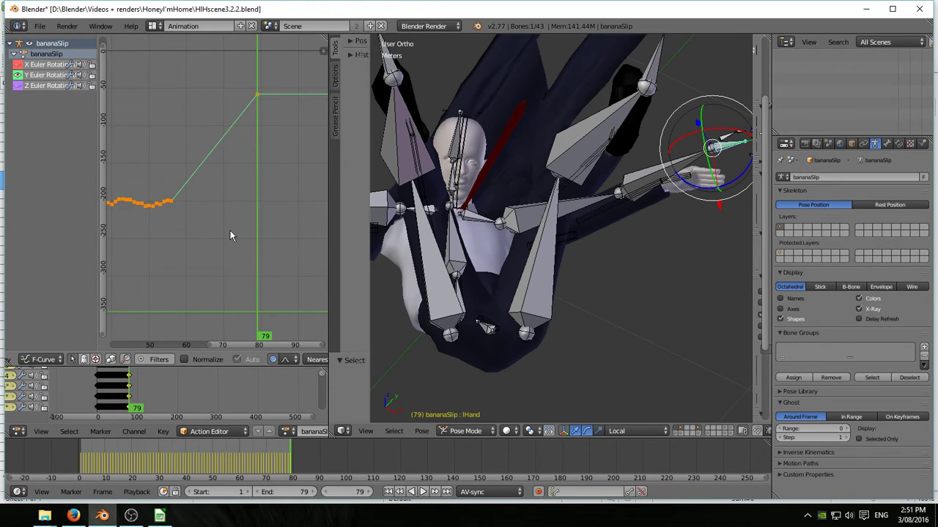
scroll(137, 366, up, 5)
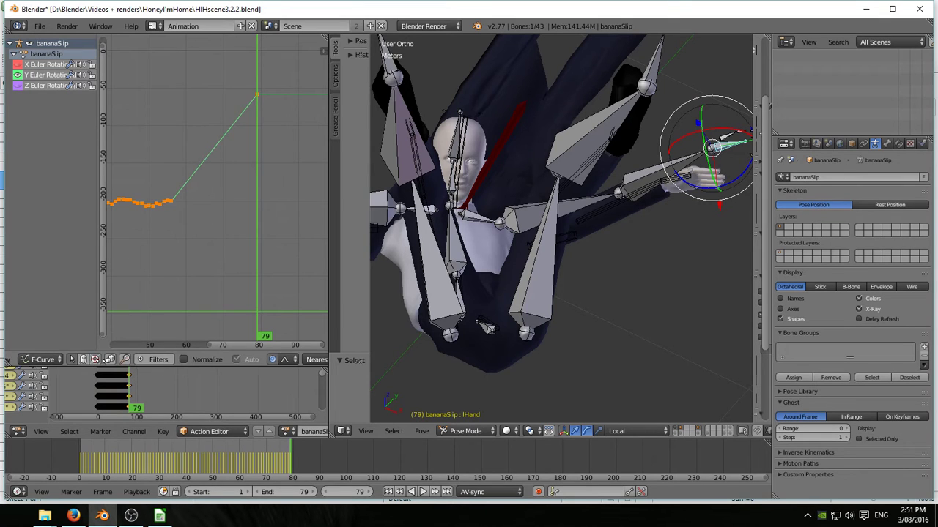
click(162, 359)
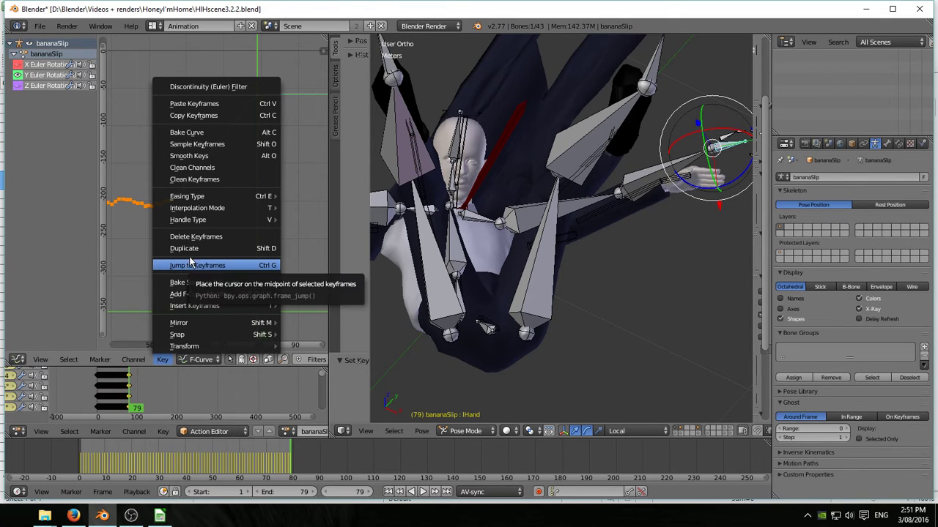
mouse_move(196, 211)
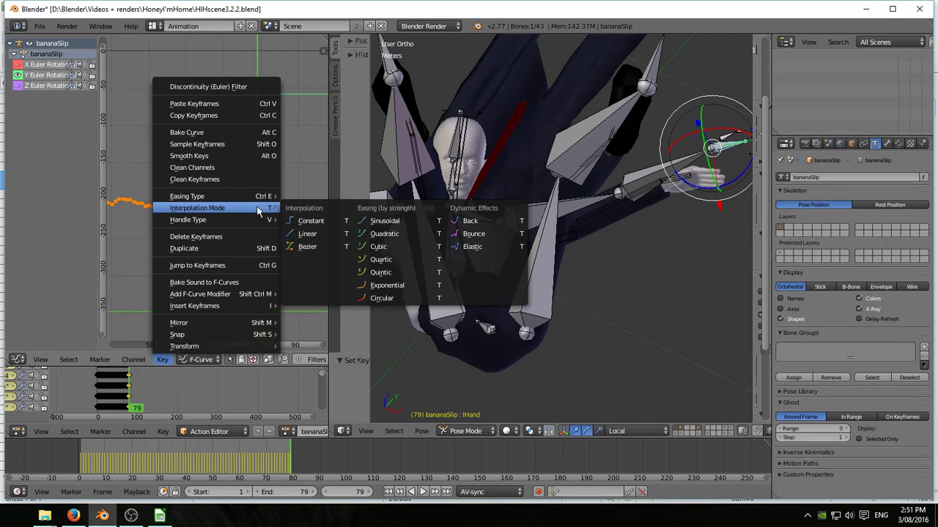
click(303, 249)
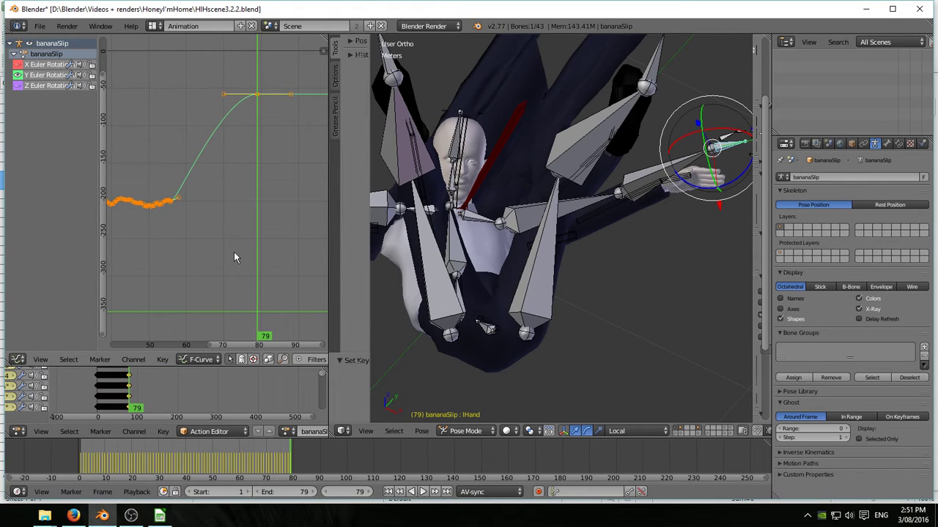
- Show only the Z rotation curve, delete its right-end keys and make it Bezier
click(18, 75)
click(18, 86)
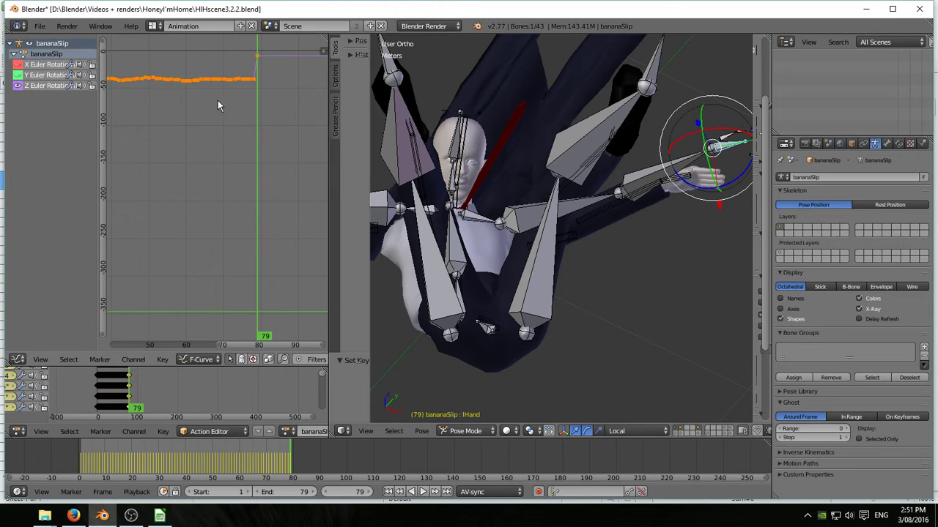
key(a)
key(b)
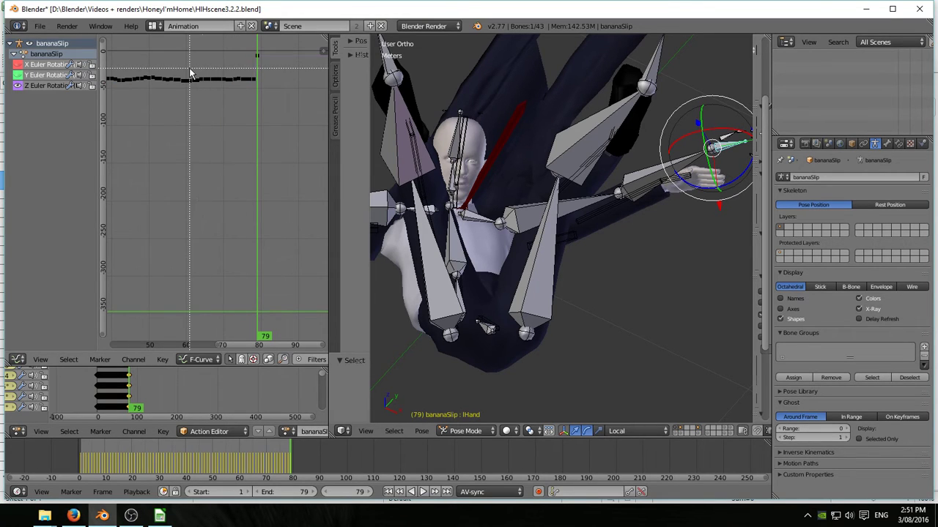
drag(189, 73, 313, 138)
key(x)
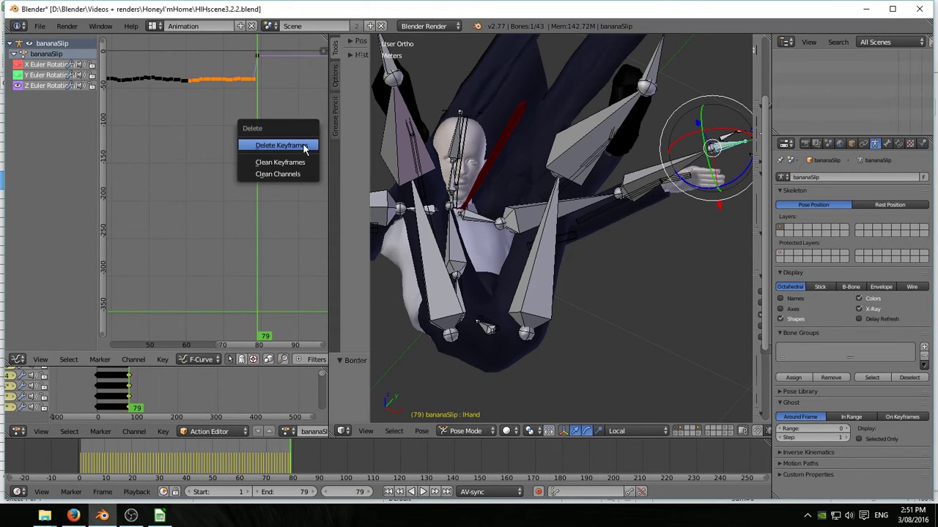
click(303, 144)
key(a)
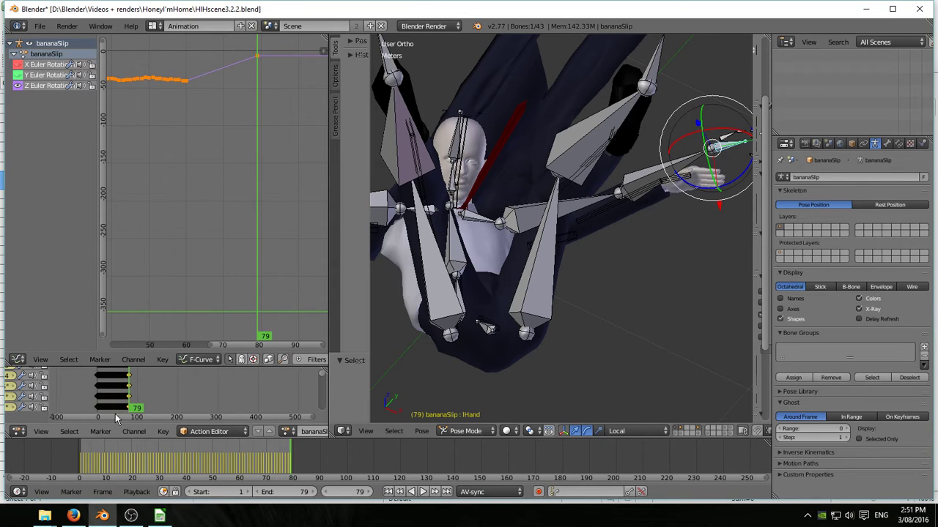
click(163, 360)
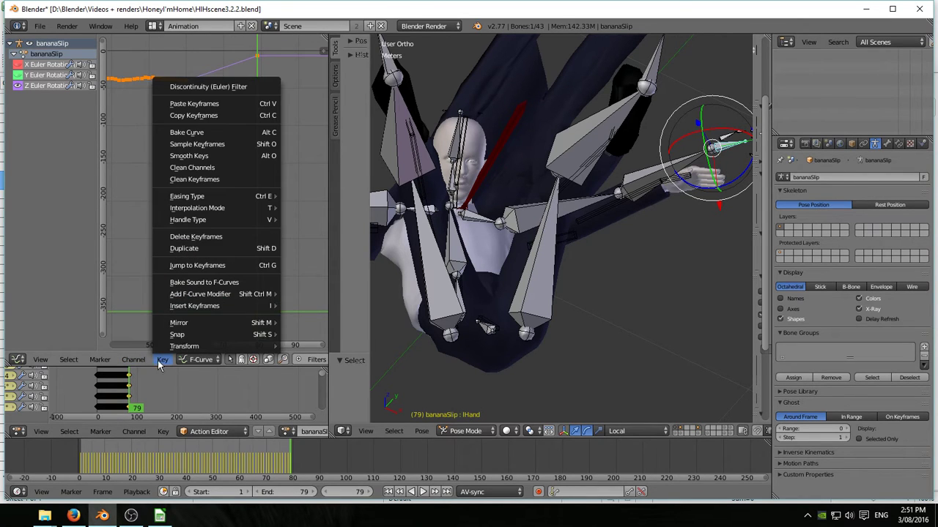
mouse_move(205, 200)
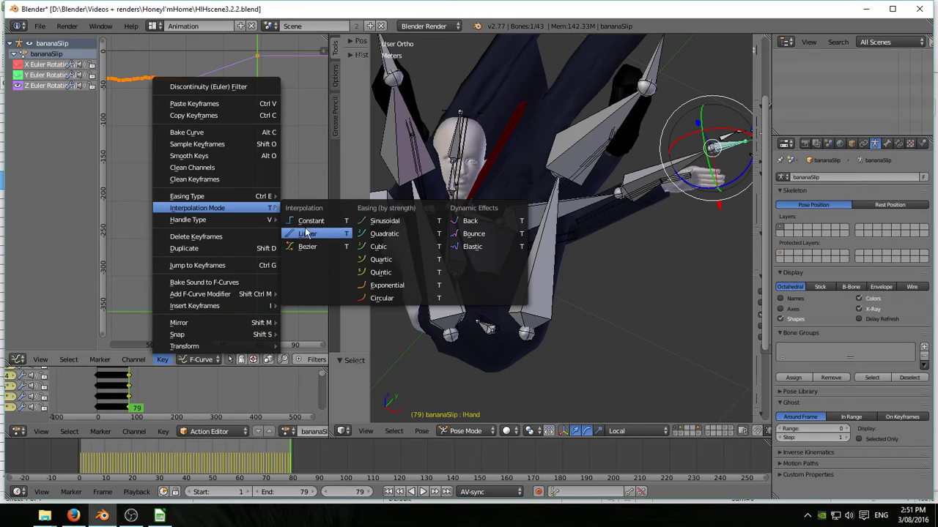
click(303, 246)
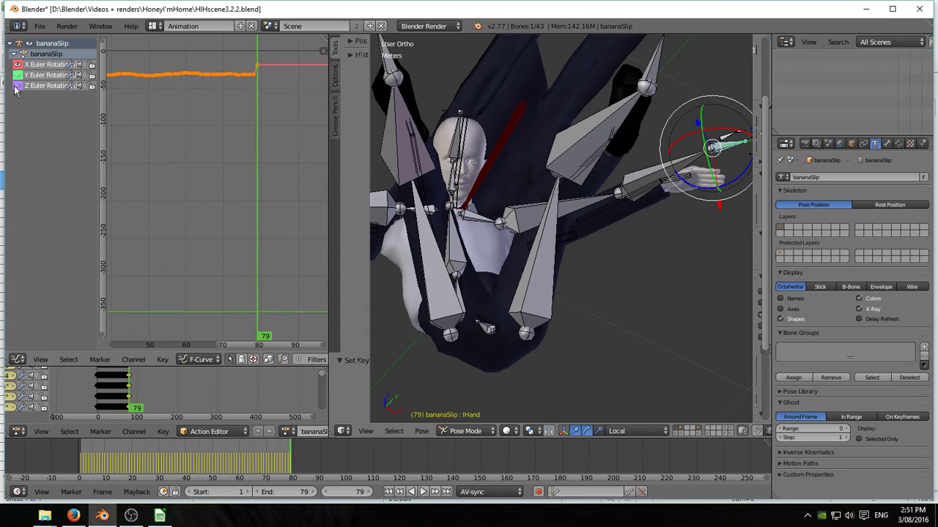
- Delete the X rotation curve's last keyframes and set all its keys to Bezier interpolation
key(a)
key(b)
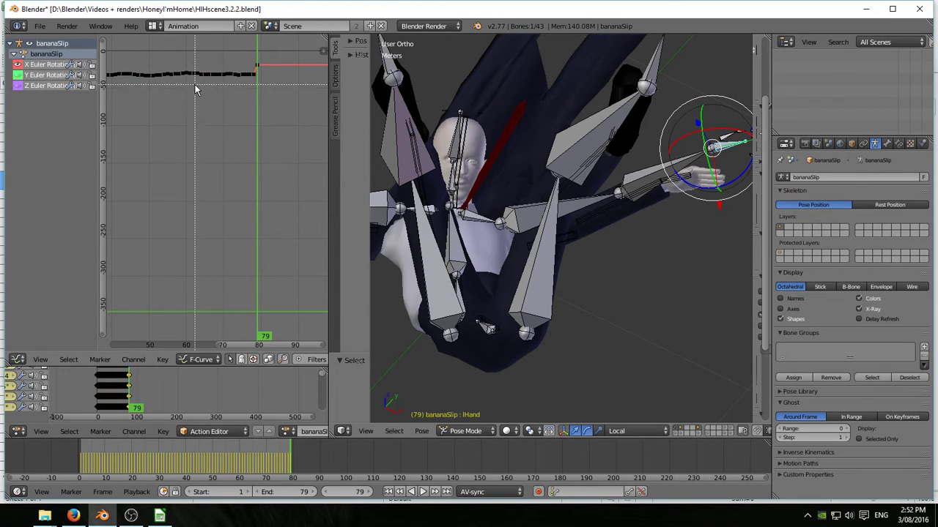
drag(191, 65, 265, 96)
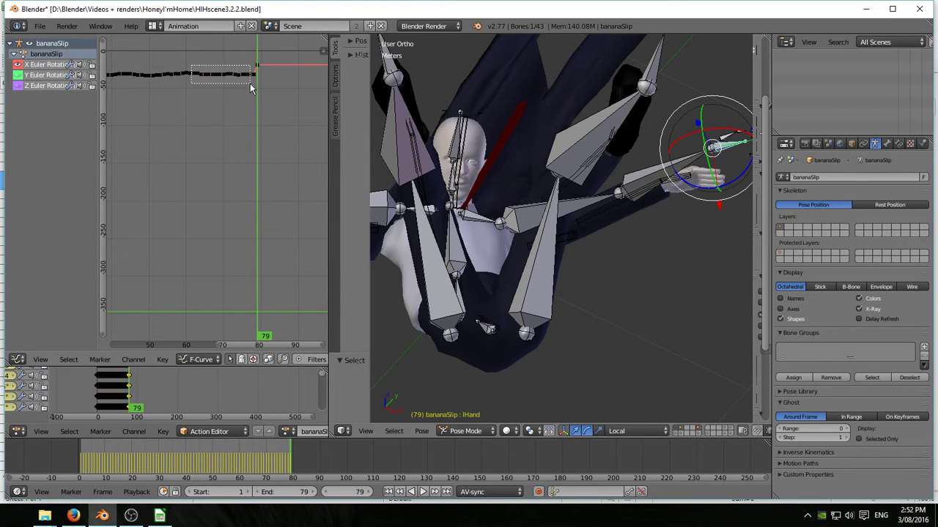
drag(256, 86, 256, 86)
key(x)
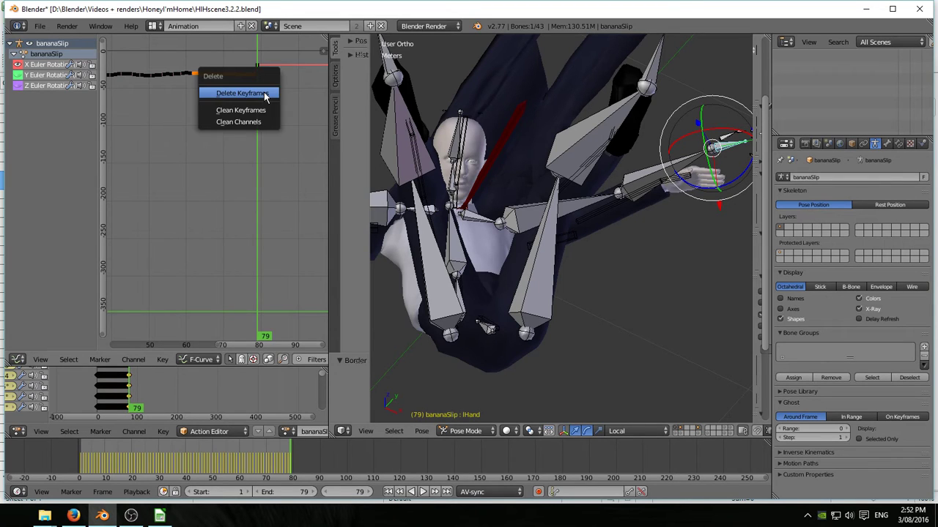
click(266, 94)
click(162, 360)
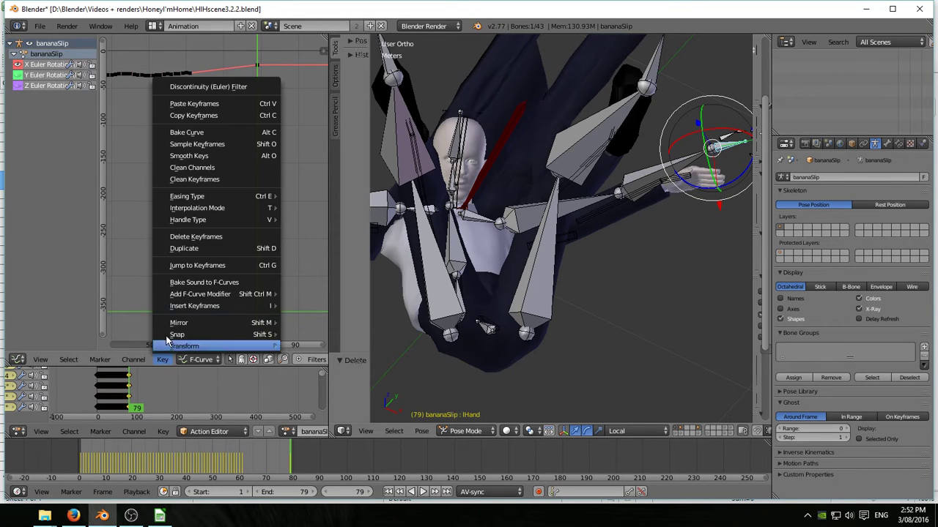
mouse_move(195, 208)
click(308, 246)
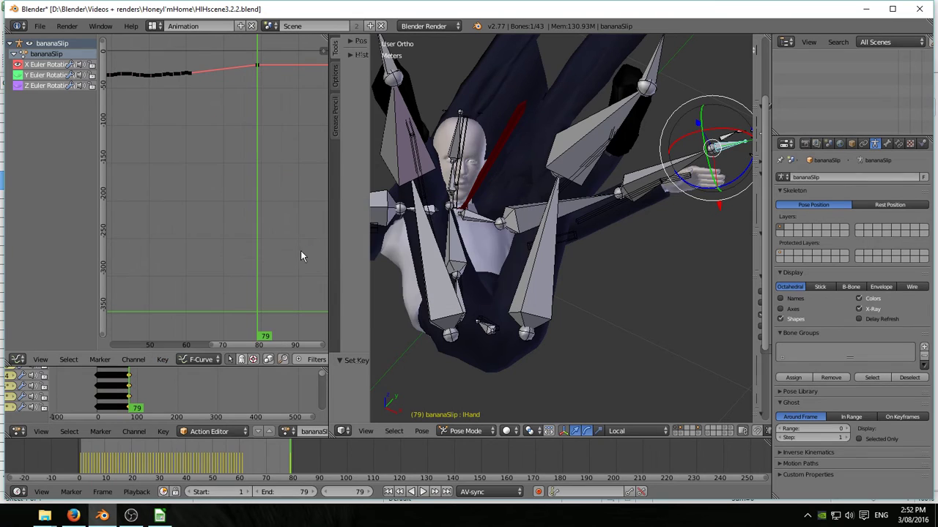
key(a)
click(162, 360)
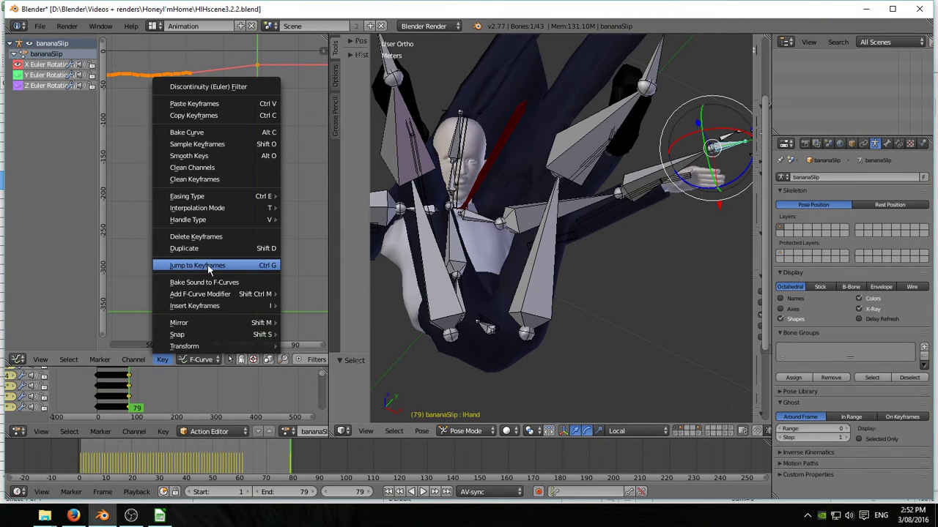
mouse_move(281, 210)
click(306, 247)
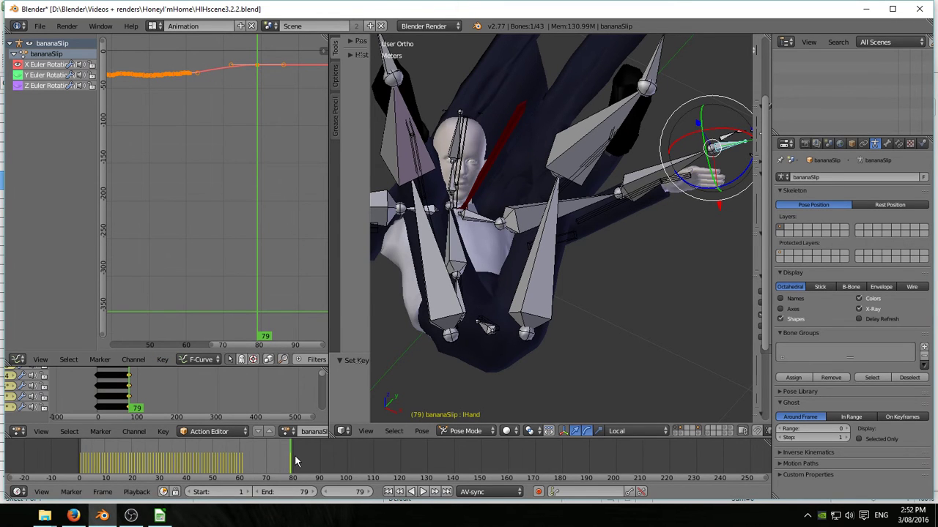
- Scrub through frames 60–82 and play the animation with Alt+A to review the hand
drag(295, 460, 246, 477)
middle_drag(440, 345, 465, 333)
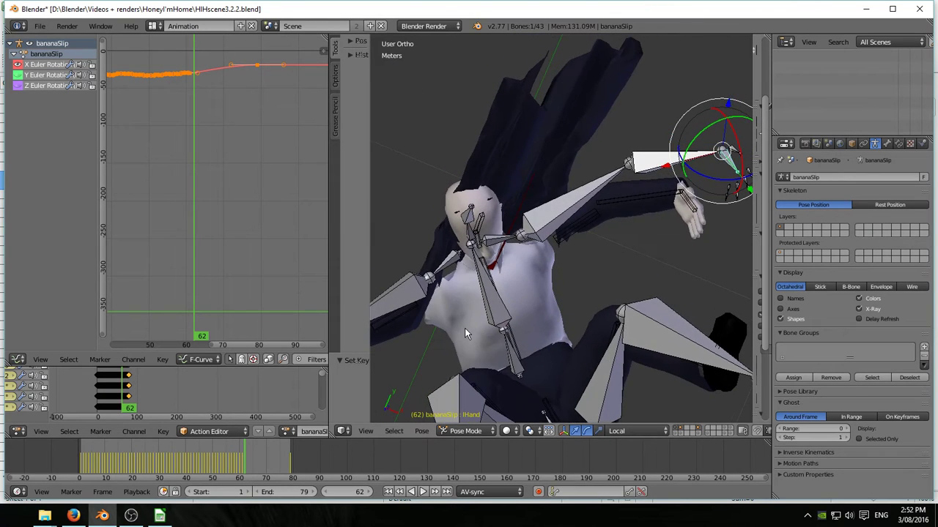
scroll(457, 327, down, 4)
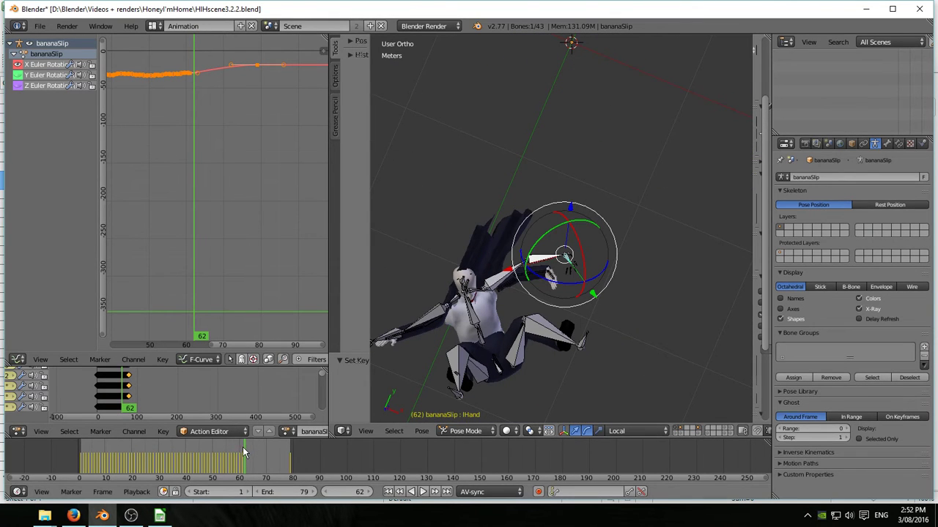
mouse_move(242, 447)
mouse_down()
mouse_move(327, 443)
mouse_move(255, 445)
mouse_up()
key(alt+a)
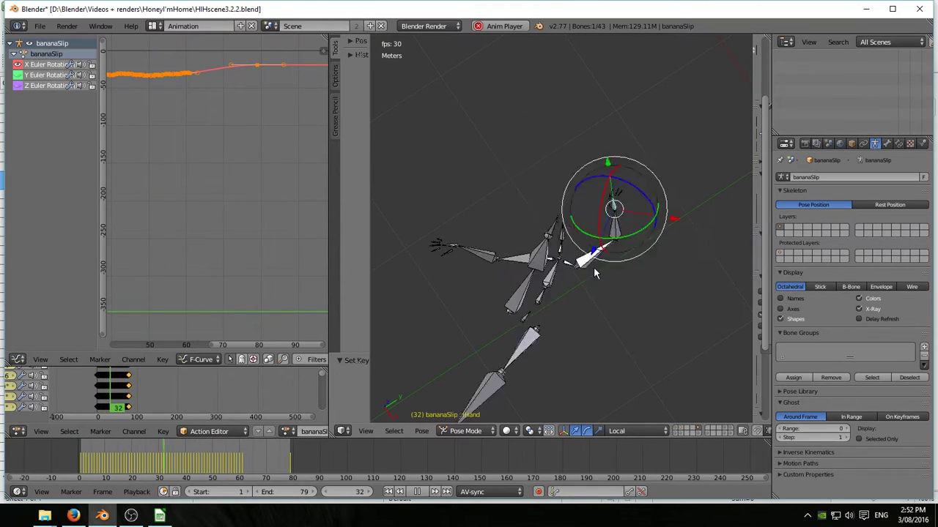
- Select all keys and clean up redundant keyframes on all bananaSlip channels
key(a)
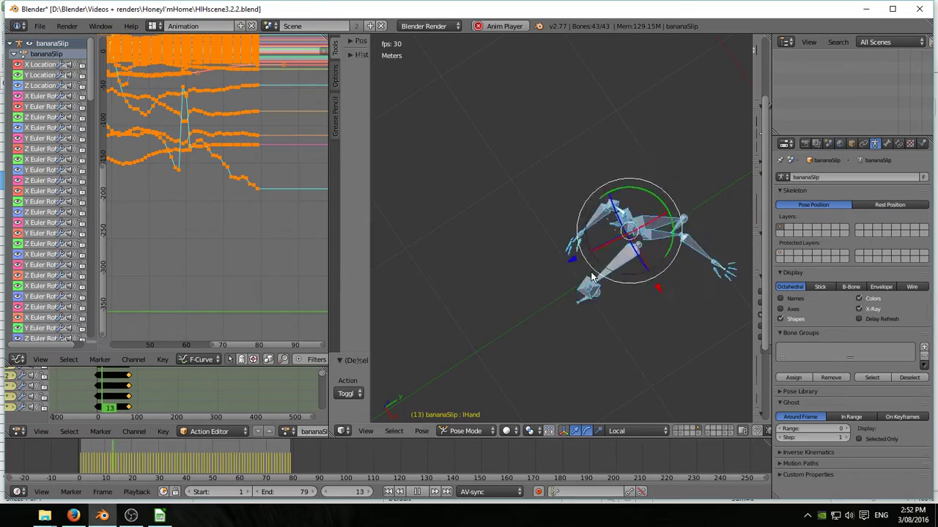
middle_drag(237, 165, 314, 249)
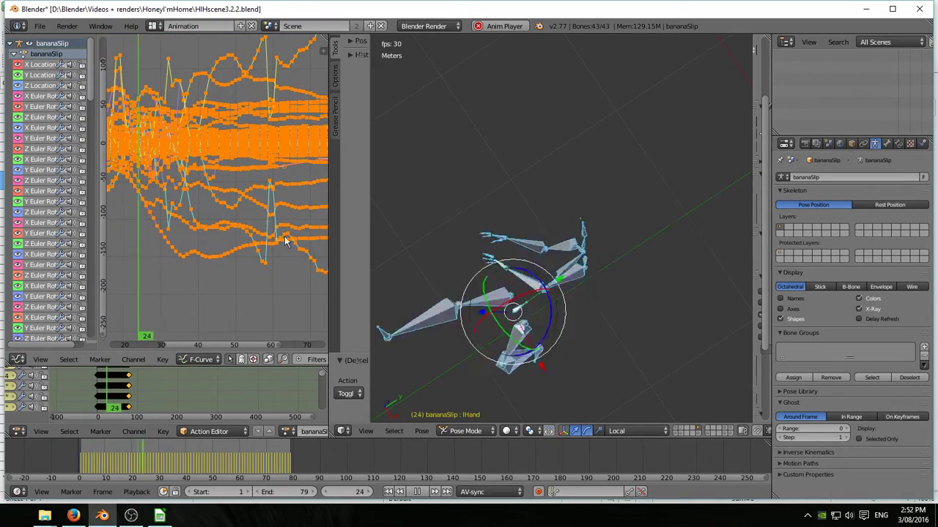
click(30, 44)
click(29, 43)
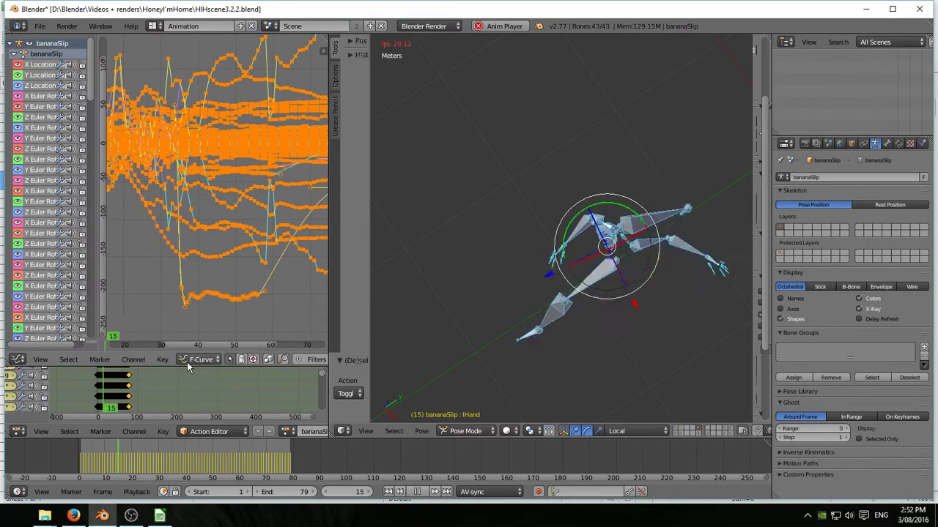
click(163, 359)
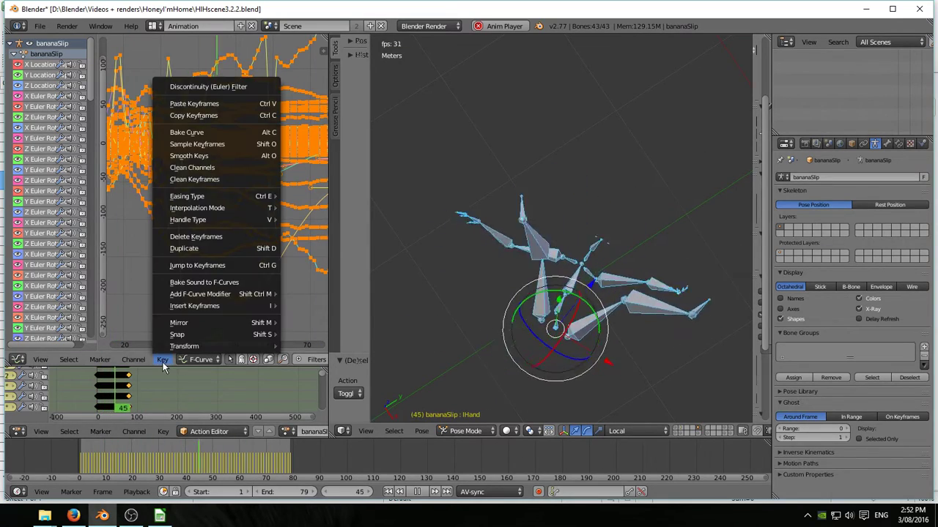
click(183, 170)
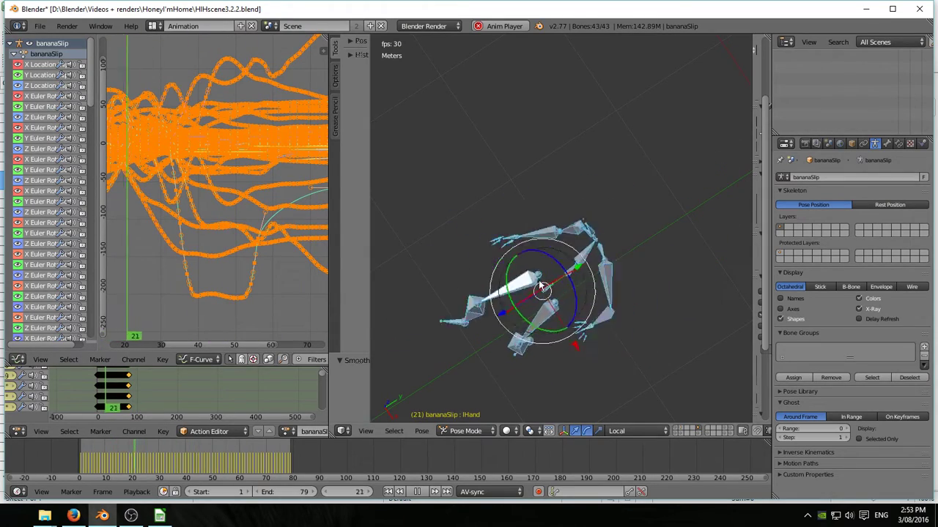
- Switch the 3D view to the layer holding the user's own rig
scroll(546, 286, up, 3)
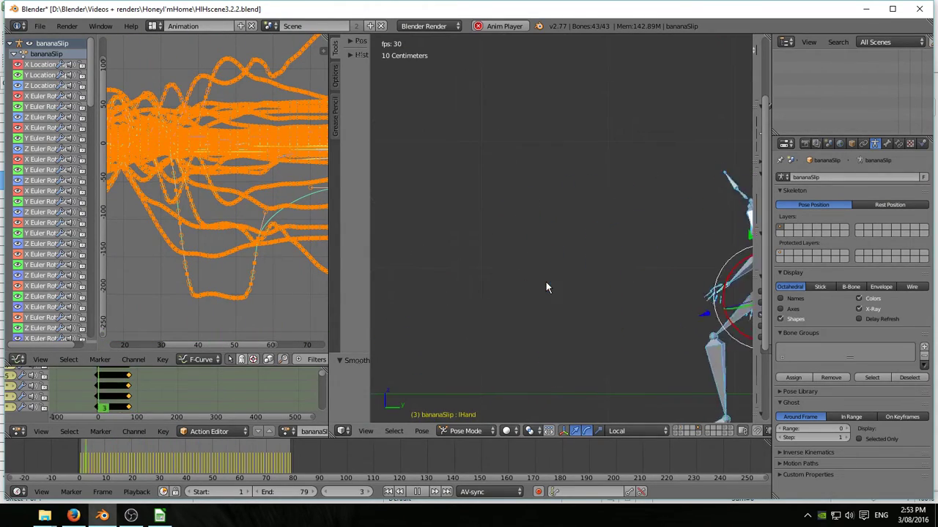
click(726, 435)
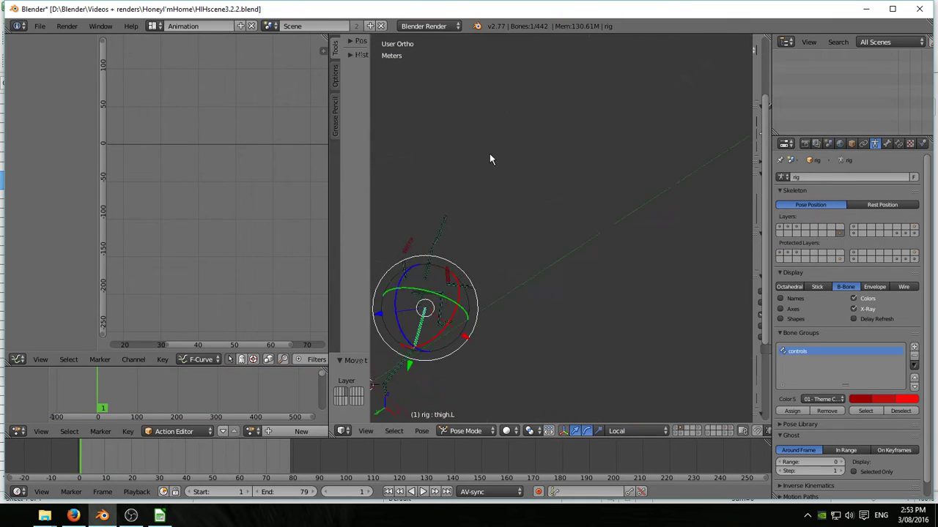
middle_drag(489, 159, 556, 244)
- In Object Mode, run Bake Action with Visual Keying, Clear Constraints and Bake Data set to Pose
key(a)
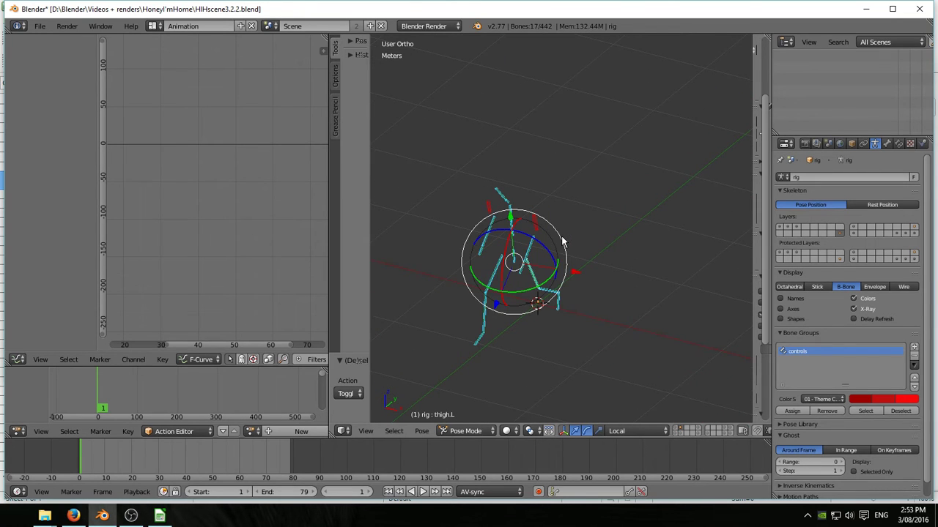
key(ctrl+Tab)
shift+middle_drag(561, 241, 586, 238)
scroll(620, 199, up, 3)
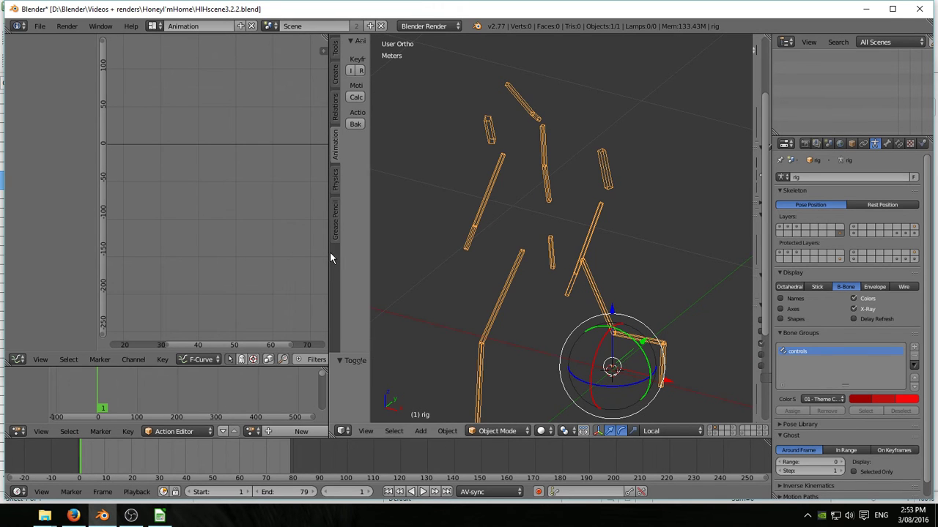
drag(330, 251, 129, 219)
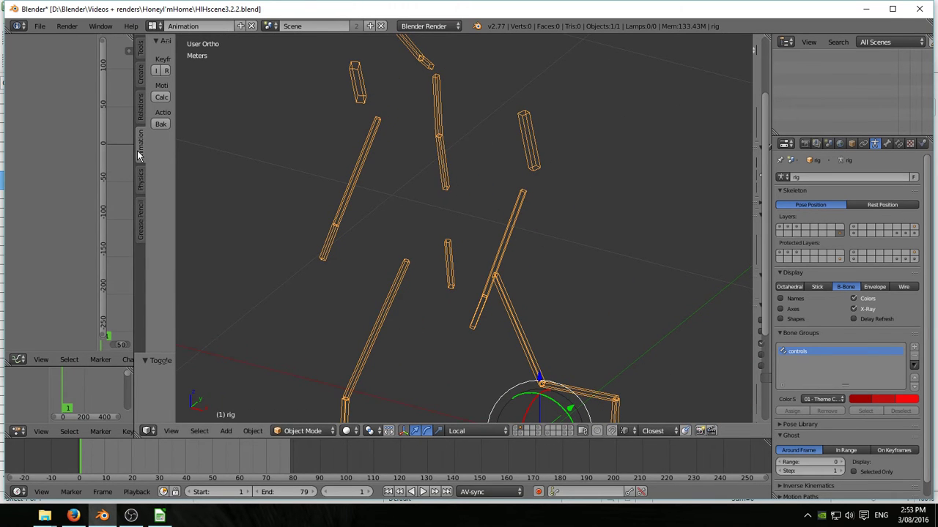
drag(174, 155, 278, 147)
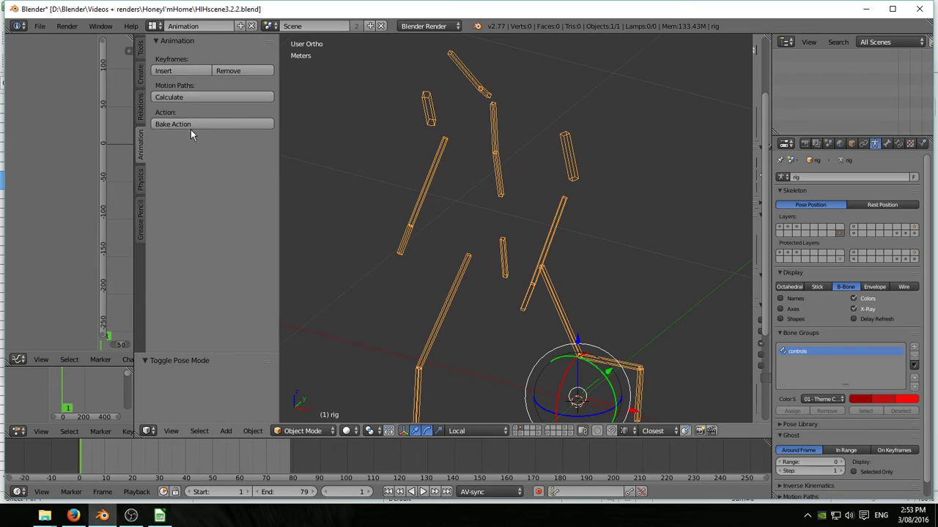
click(196, 126)
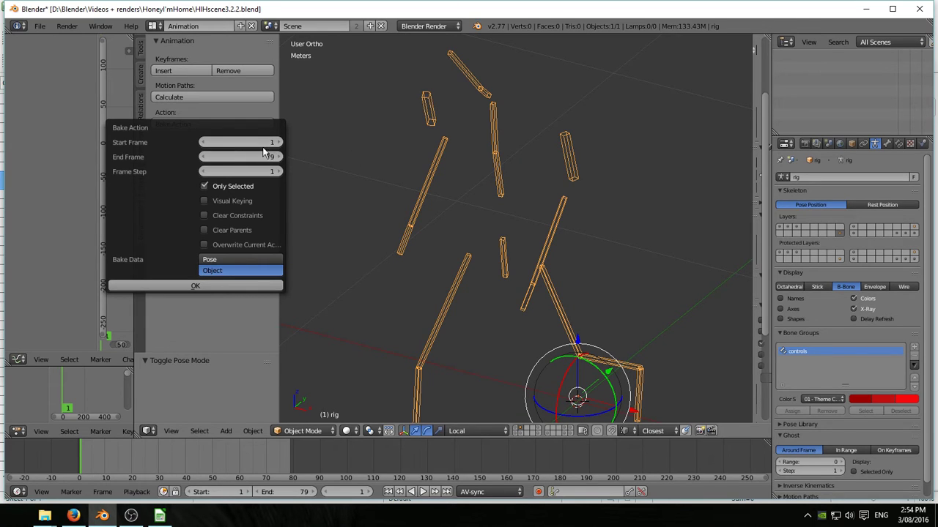
click(204, 201)
click(205, 217)
click(232, 258)
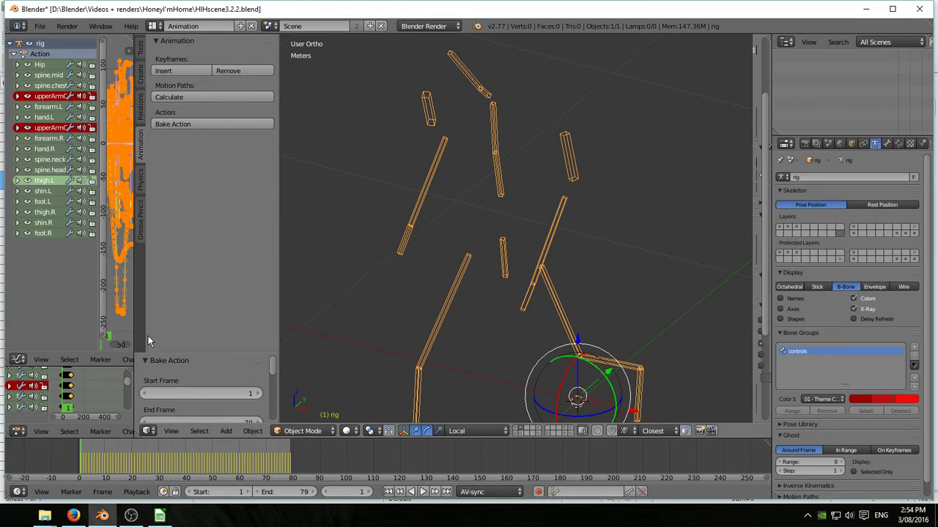
- In Pose Mode, check Hip, spine, hand.L and thigh.L bones for remaining constraints
drag(133, 320, 323, 346)
key(ctrl+Tab)
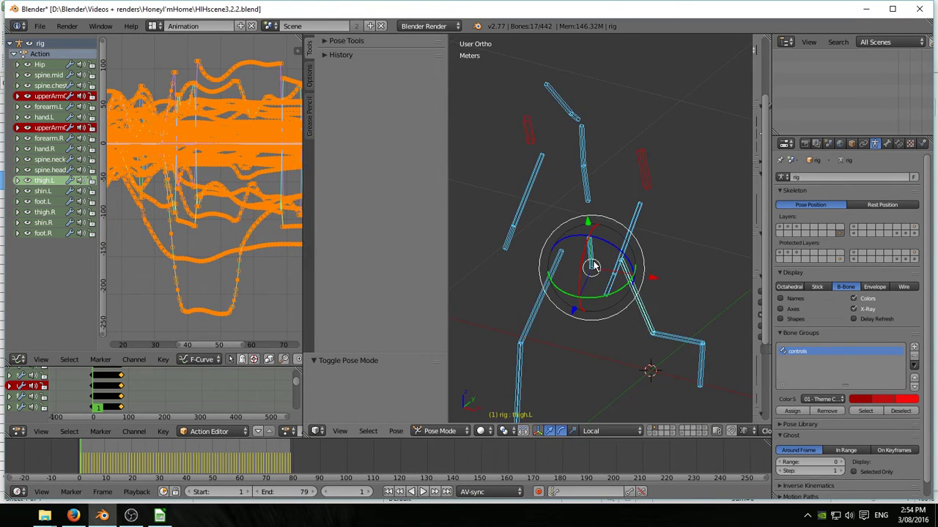
right_click(592, 265)
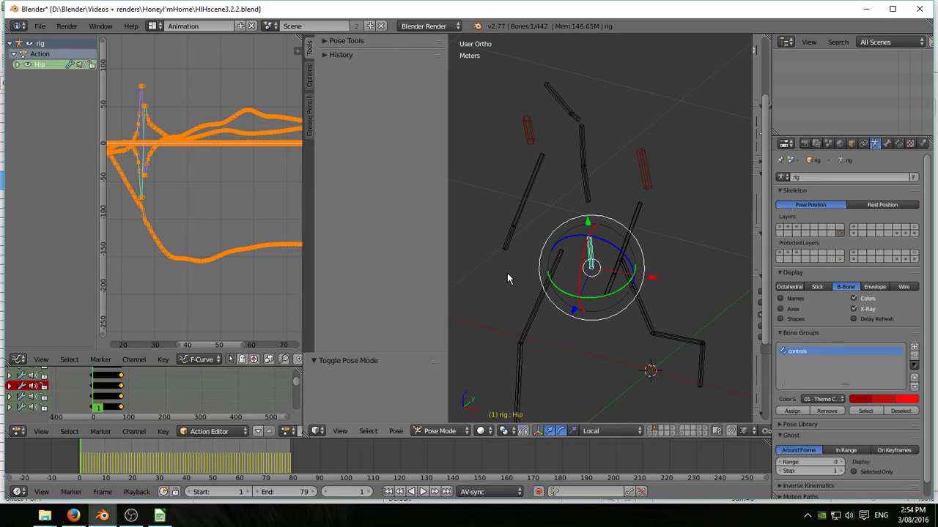
right_click(588, 193)
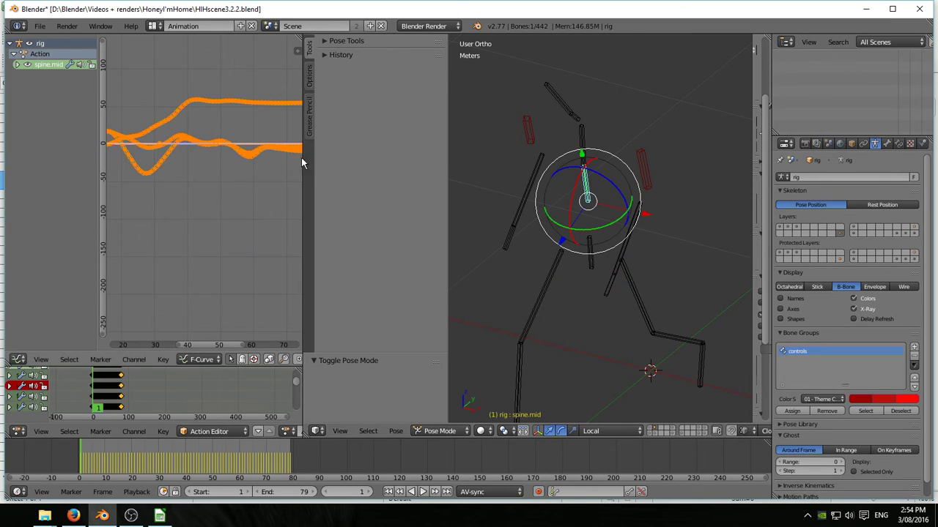
click(898, 144)
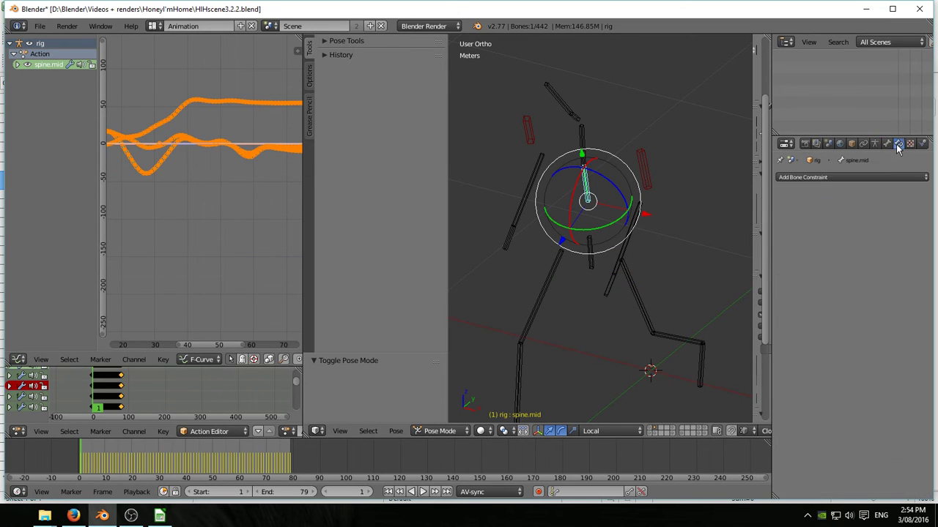
right_click(586, 142)
right_click(644, 166)
right_click(625, 232)
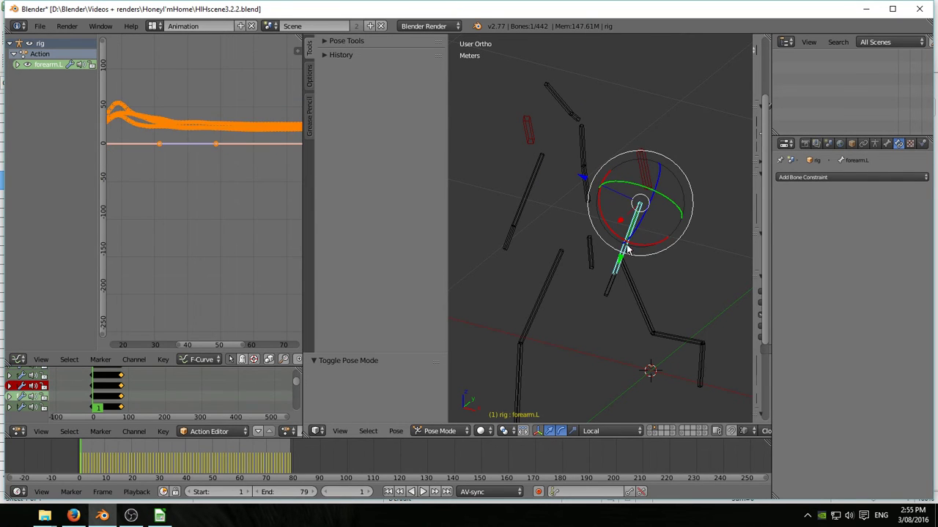
right_click(609, 287)
right_click(638, 295)
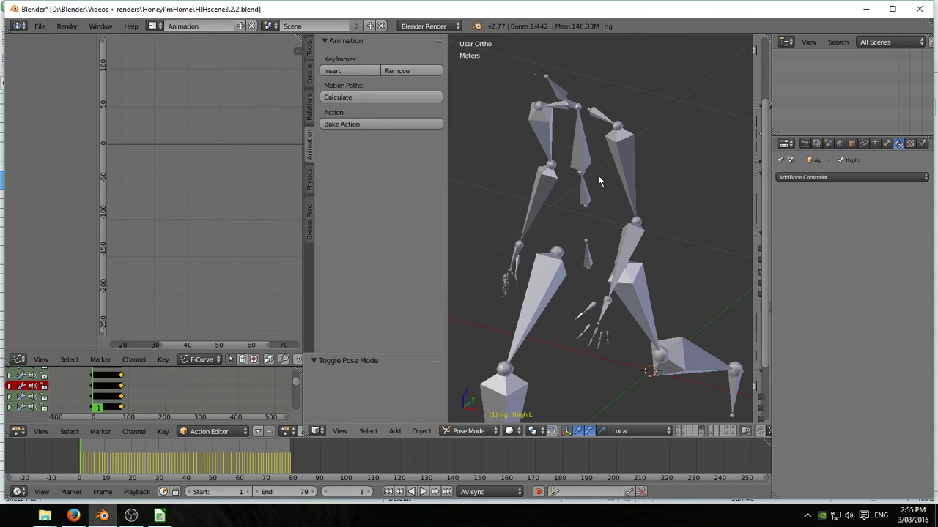
- Delete the bananaSlip mocap armature and return to the rig's layer
right_click(579, 196)
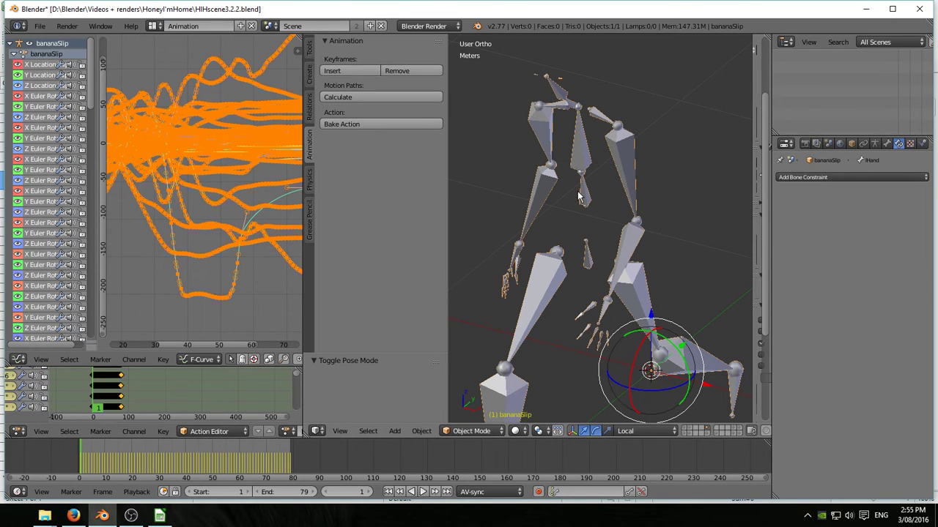
key(x)
click(579, 193)
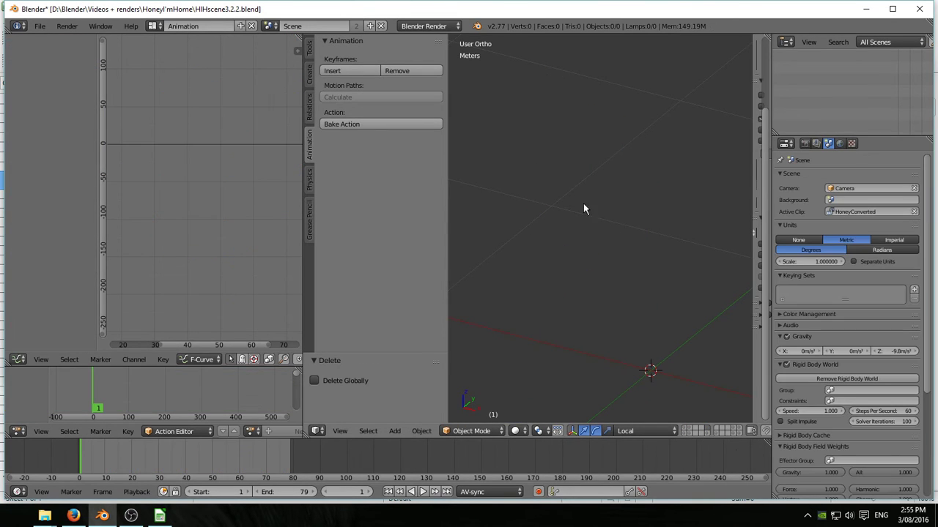
click(690, 432)
right_click(592, 258)
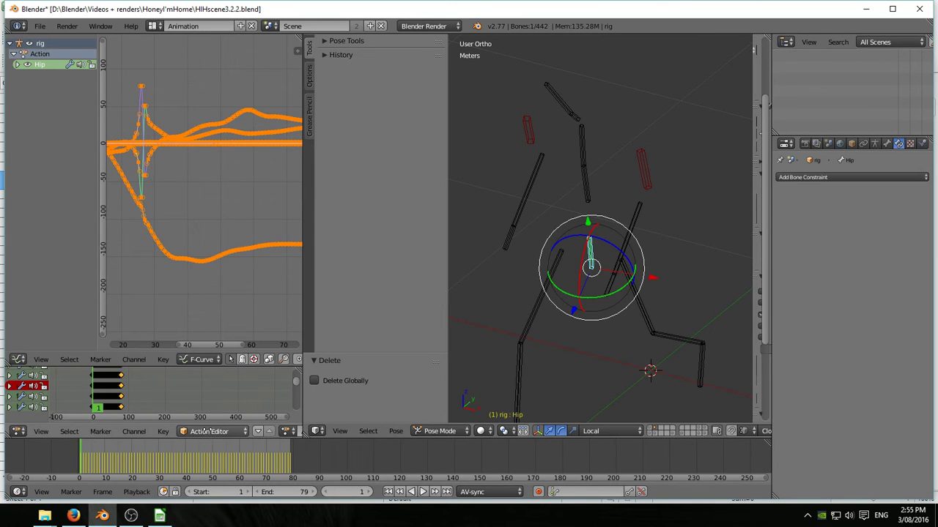
- Rename the rig's baked action from Action to BananaSlip
middle_drag(208, 432, 83, 433)
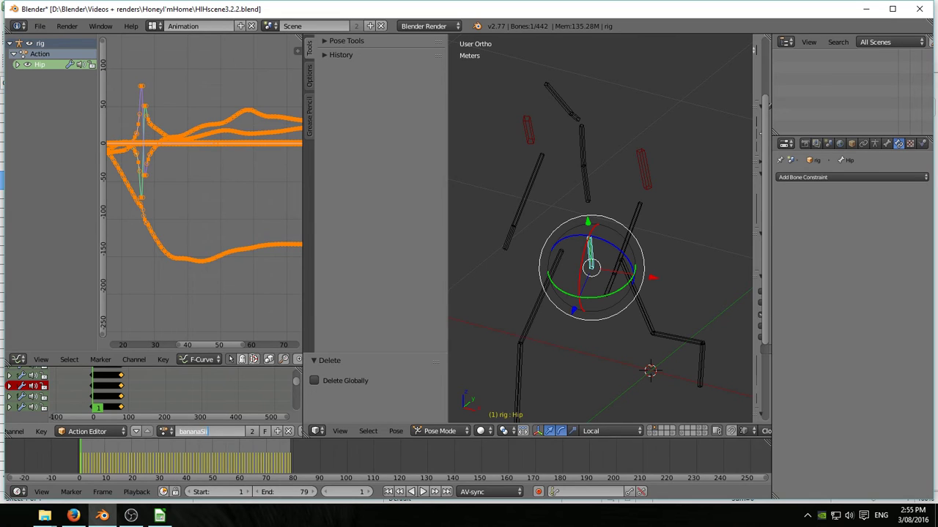
key(Return)
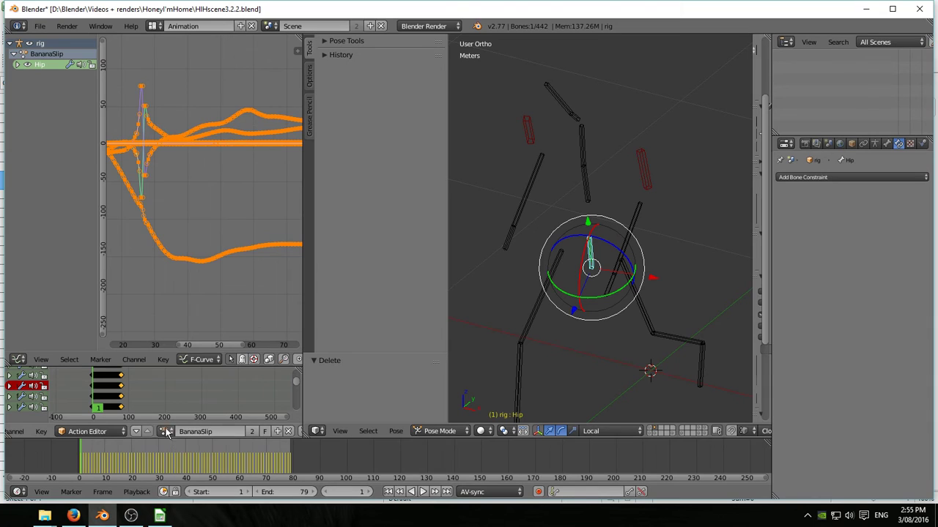
right_click(541, 306)
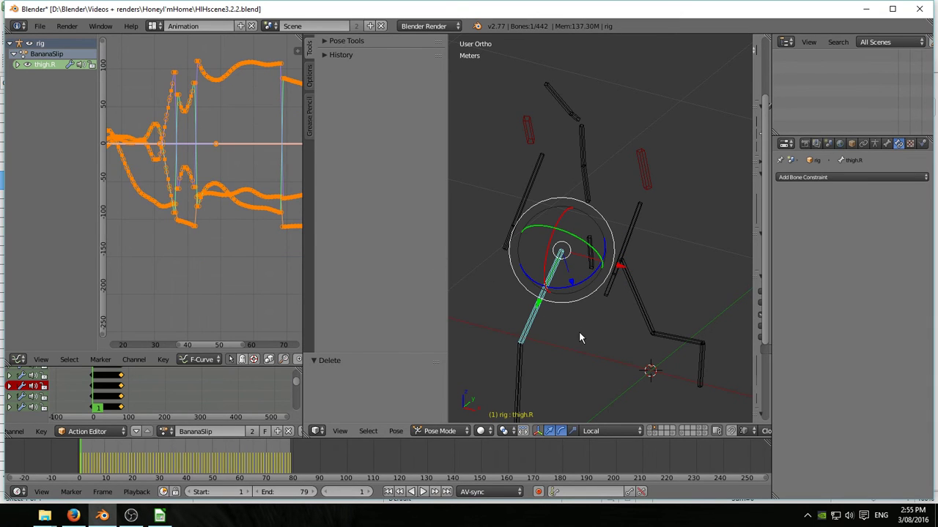
- Play the baked rig animation, then stop and return to frame 1
key(alt+a)
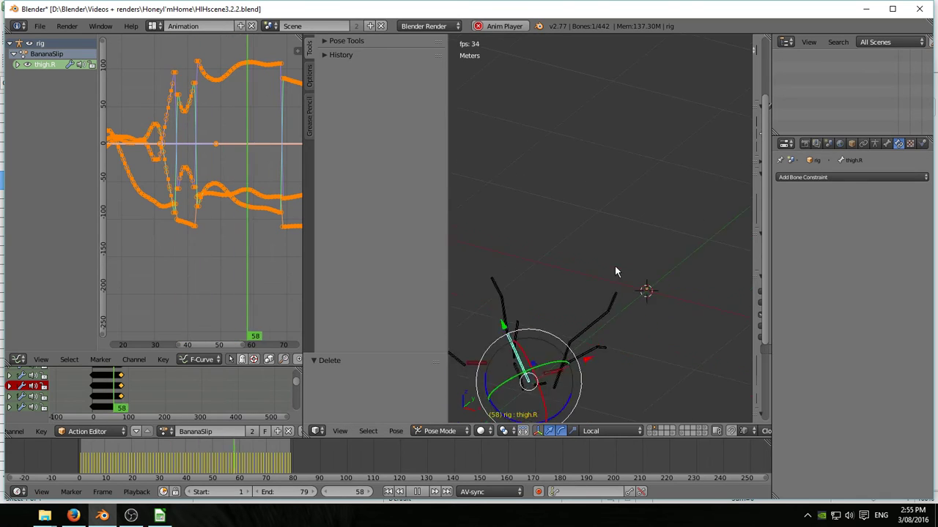
shift+middle_drag(615, 272, 674, 152)
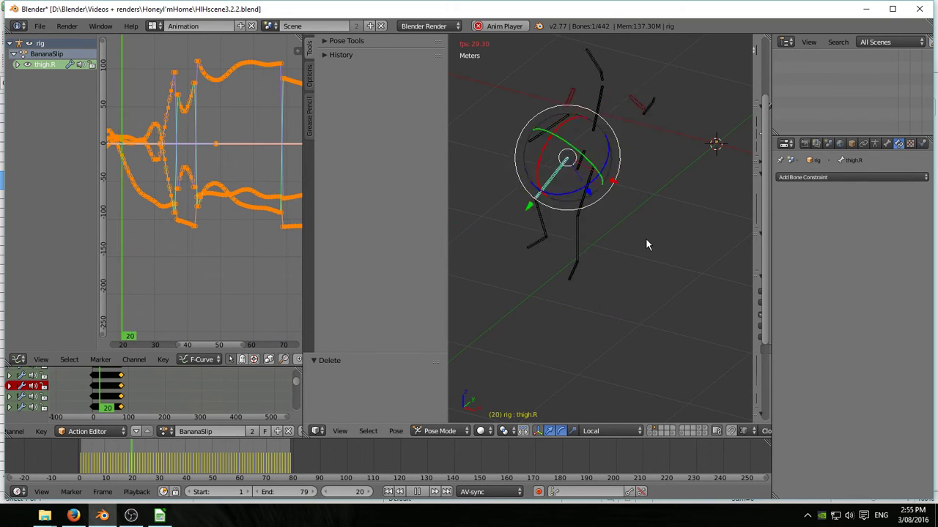
key(Escape)
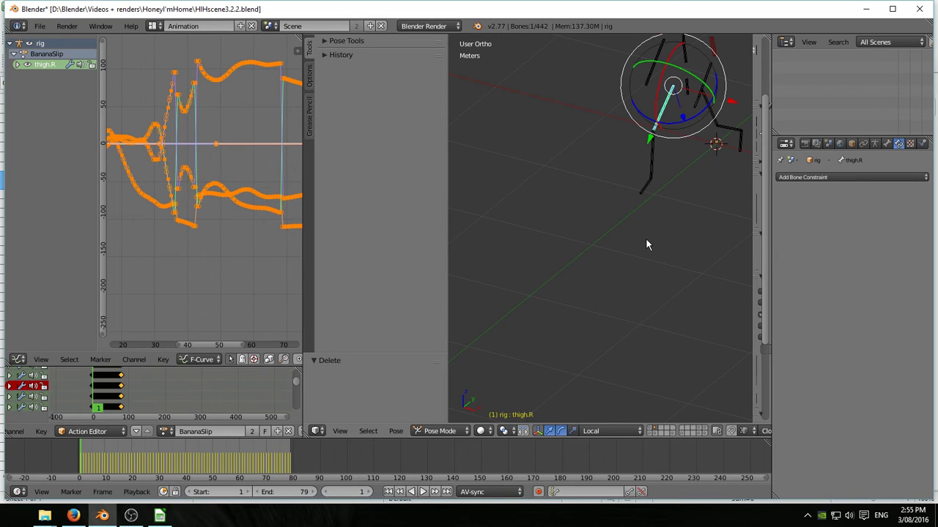
- Show the character mesh layer, view from the right side, and stop playback at frame 72
click(651, 431)
scroll(629, 344, down, 2)
shift+middle_drag(629, 343, 571, 372)
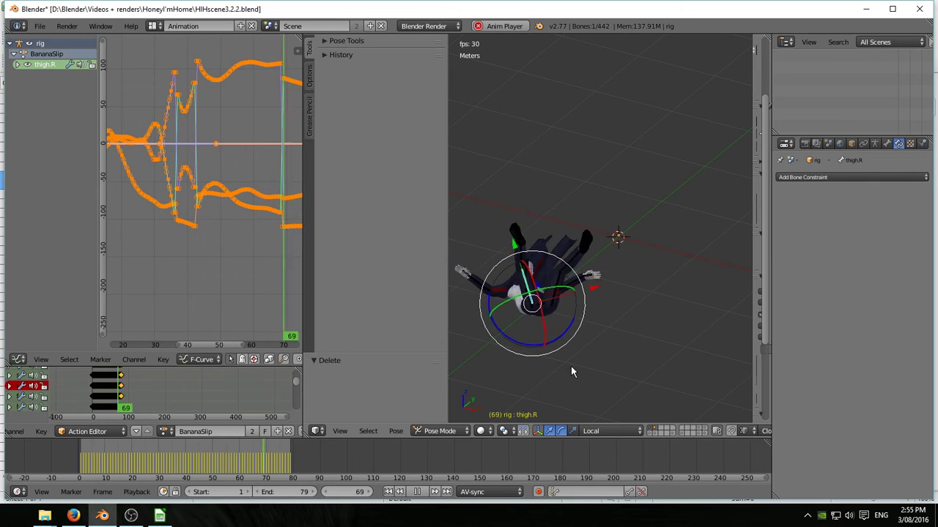
key(KP_3)
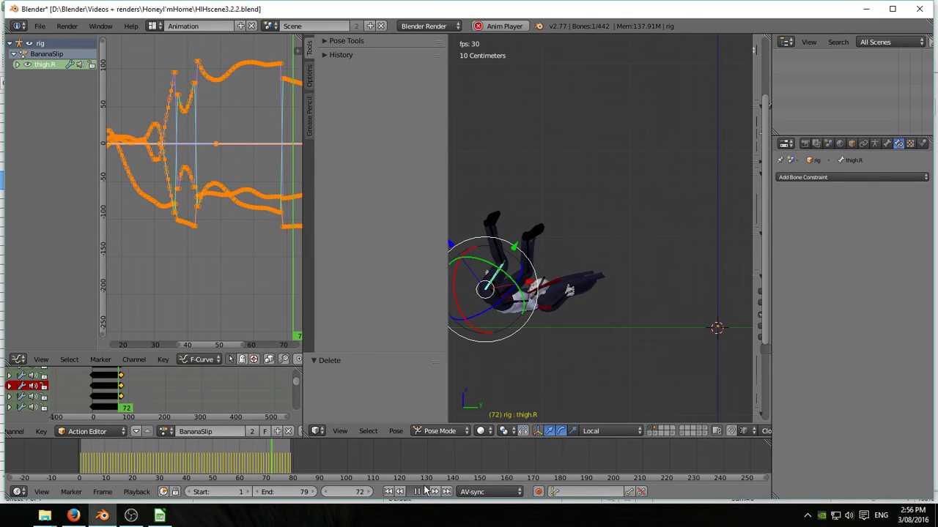
key(alt+a)
middle_drag(649, 363, 614, 344)
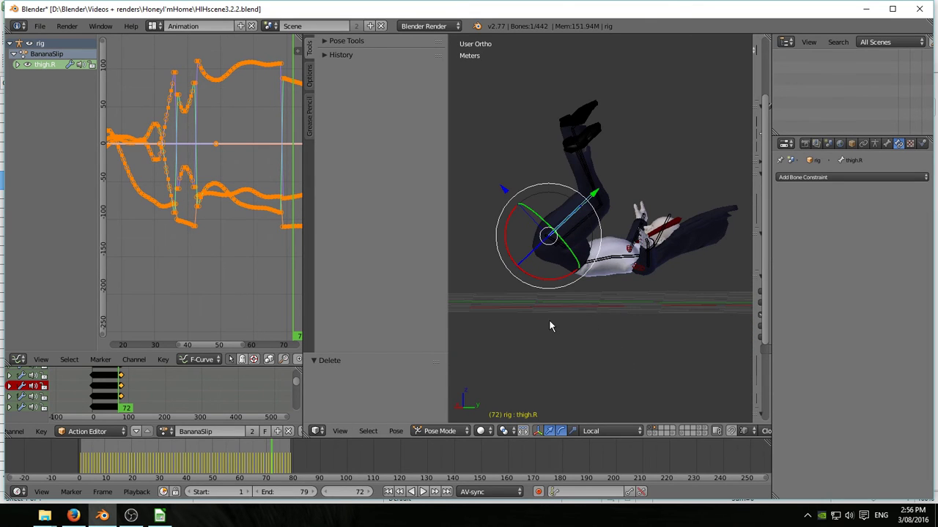
- Expand the Hip bone's curves, view the rig from the right at frame 43, and fit the whole curve
right_click(552, 242)
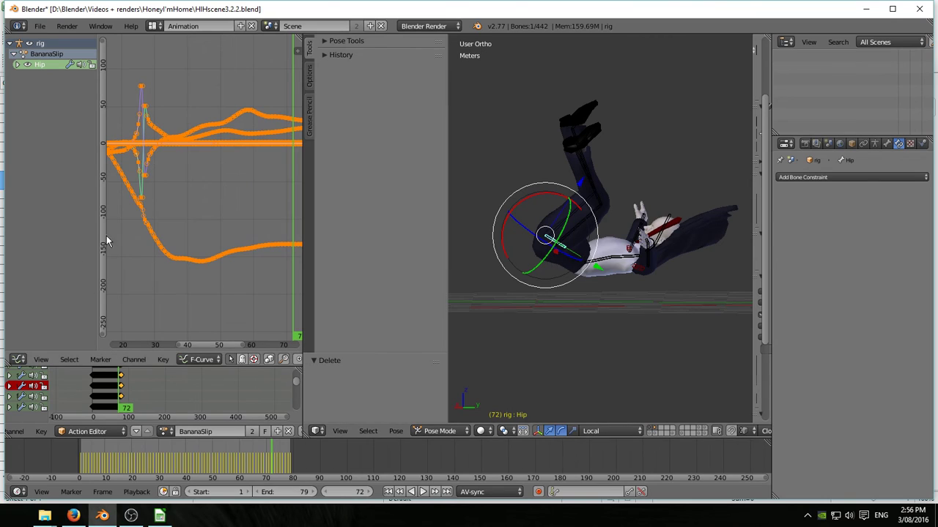
click(17, 64)
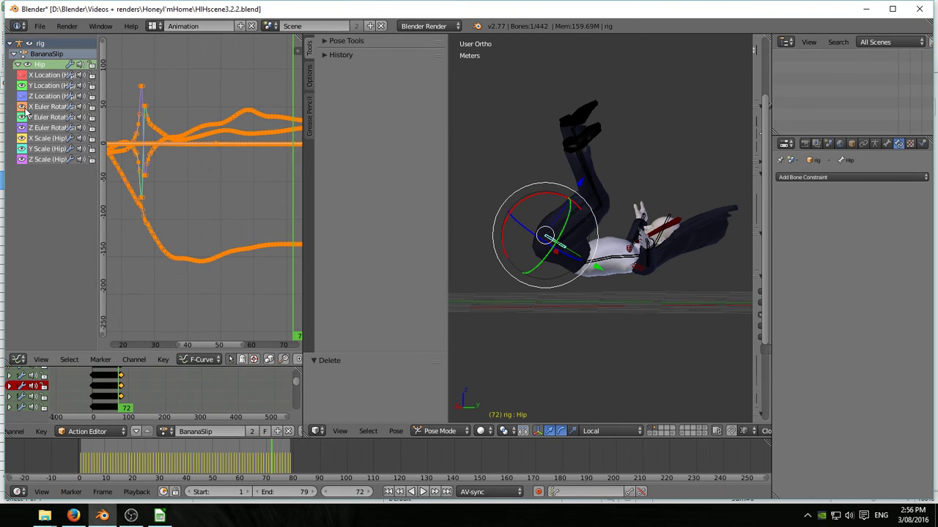
middle_drag(154, 237, 188, 254)
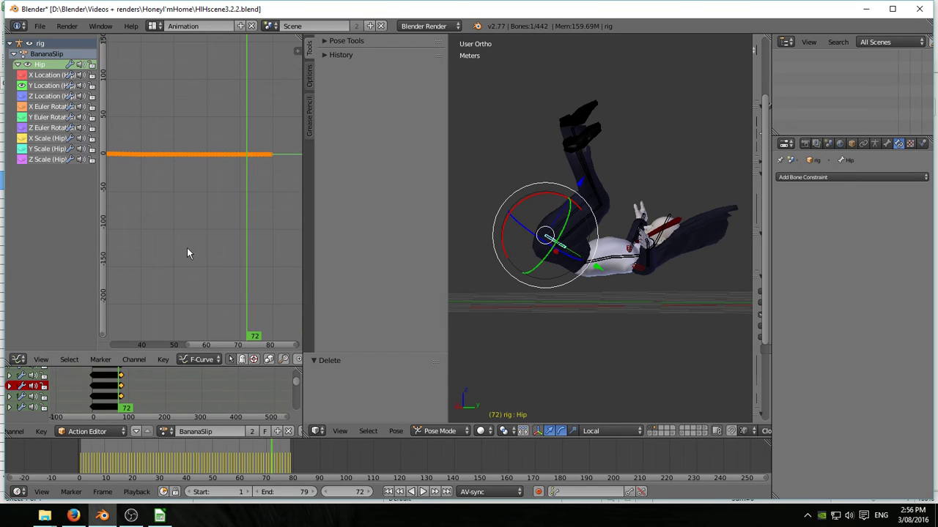
key(KP_3)
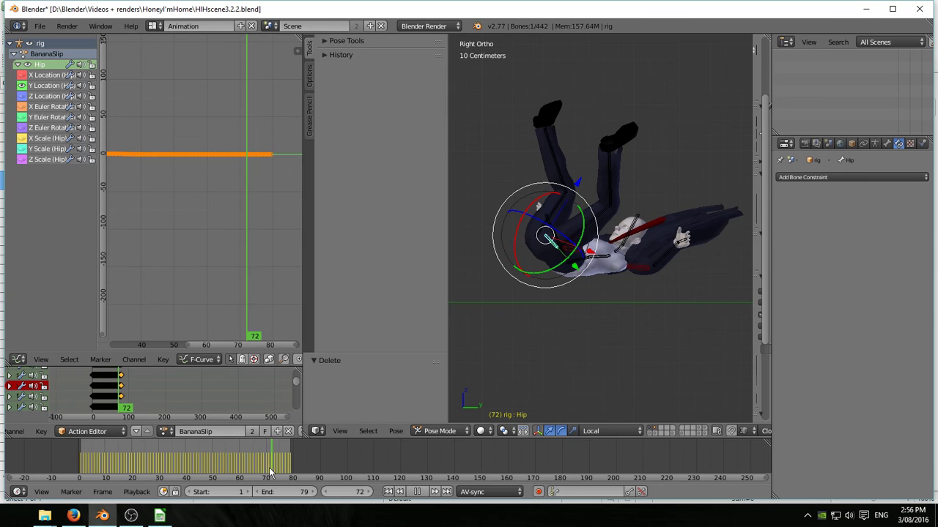
drag(270, 473, 188, 475)
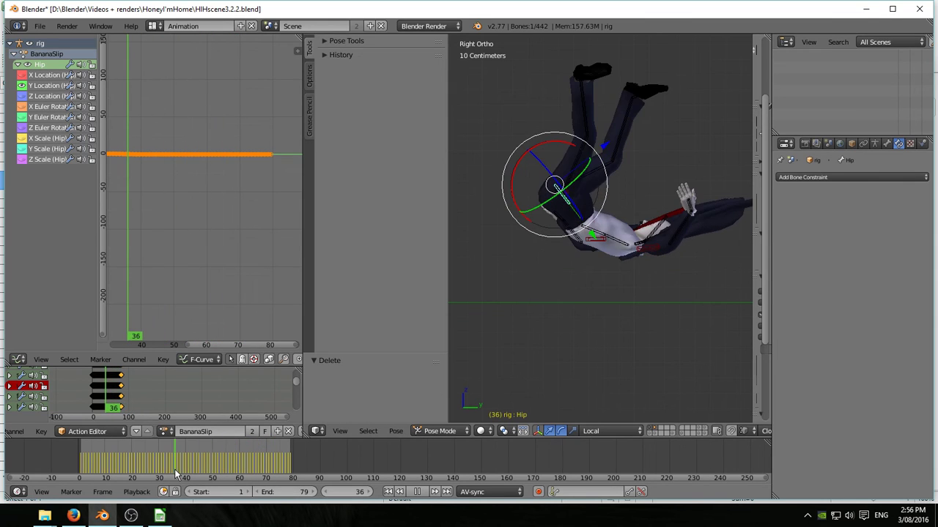
drag(176, 474, 194, 474)
ctrl+middle_drag(220, 247, 252, 206)
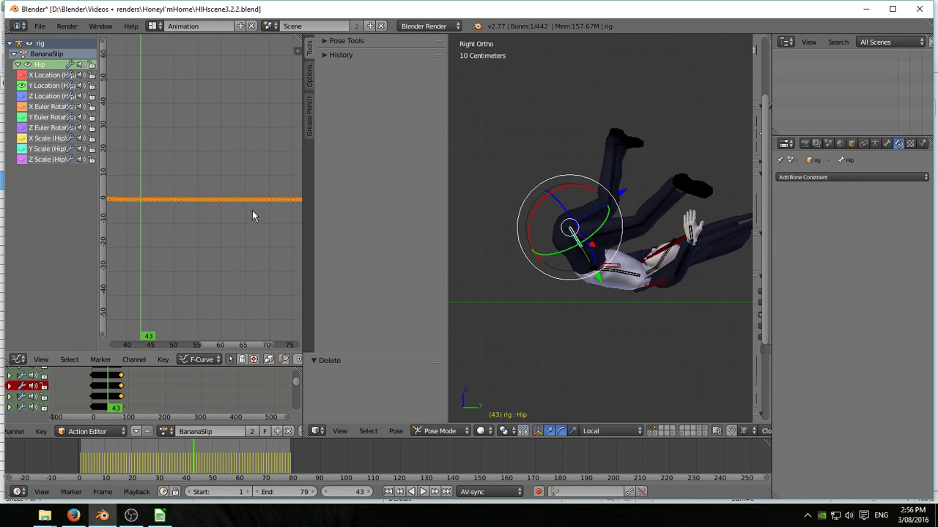
key(Home)
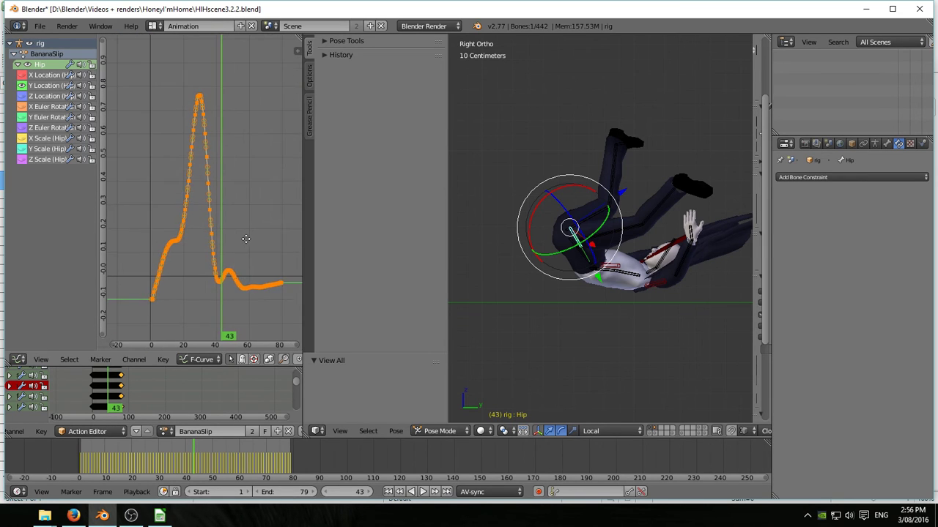
- Box-select the hip Y Location tail keys and raise them along the value axis
middle_drag(246, 239, 220, 222)
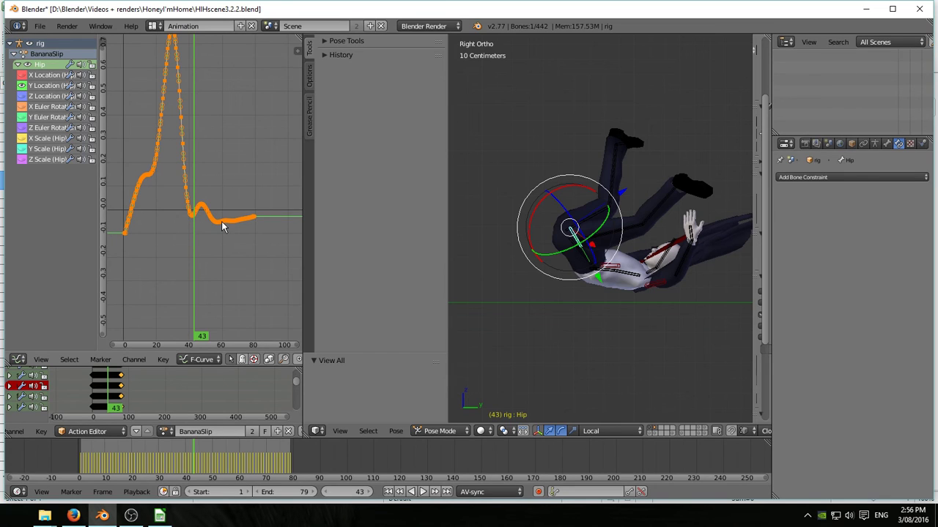
key(a)
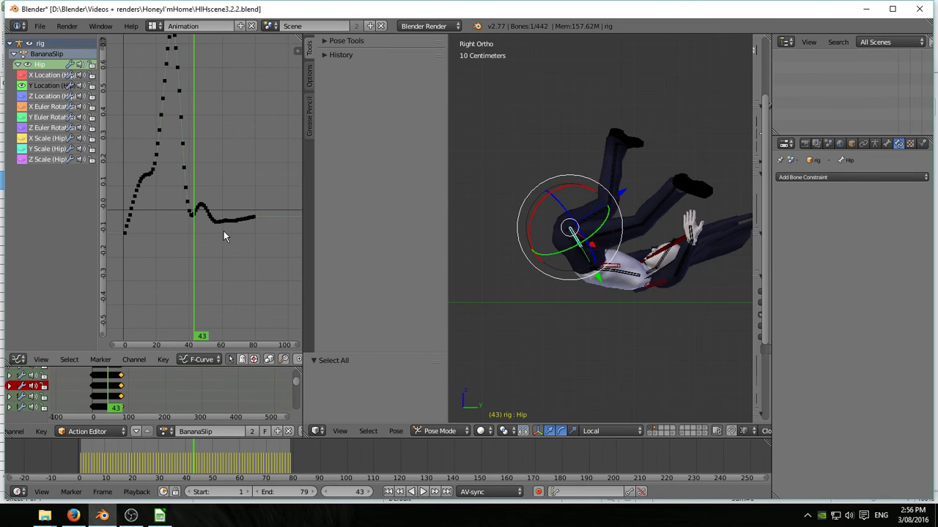
key(b)
drag(215, 217, 261, 236)
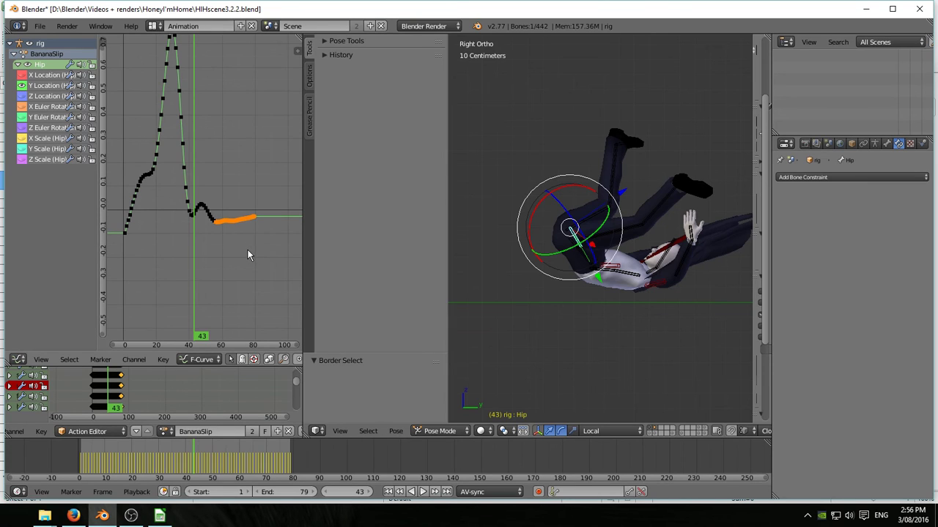
key(g)
key(y)
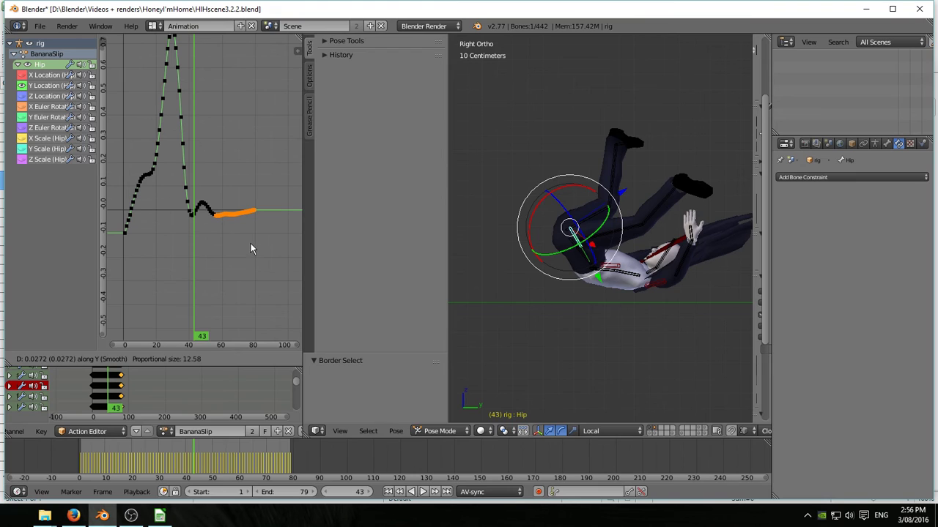
click(251, 247)
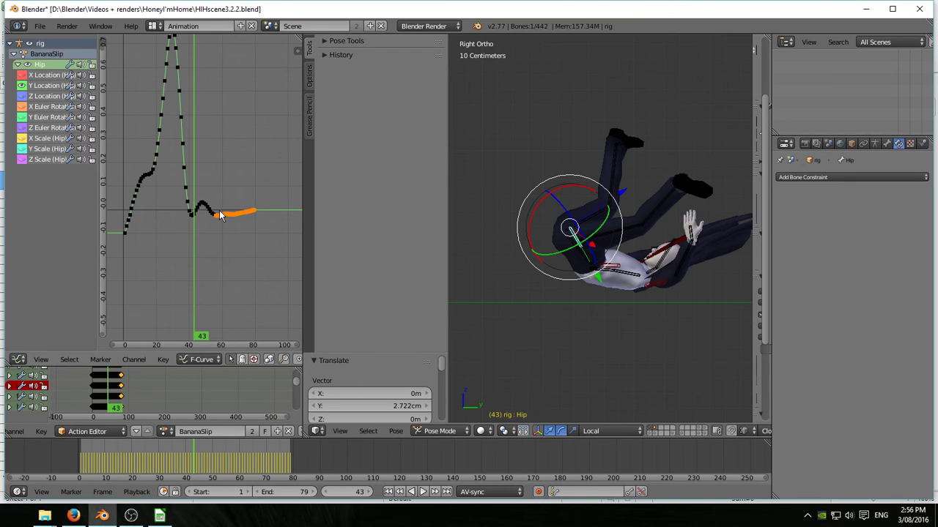
key(alt+a)
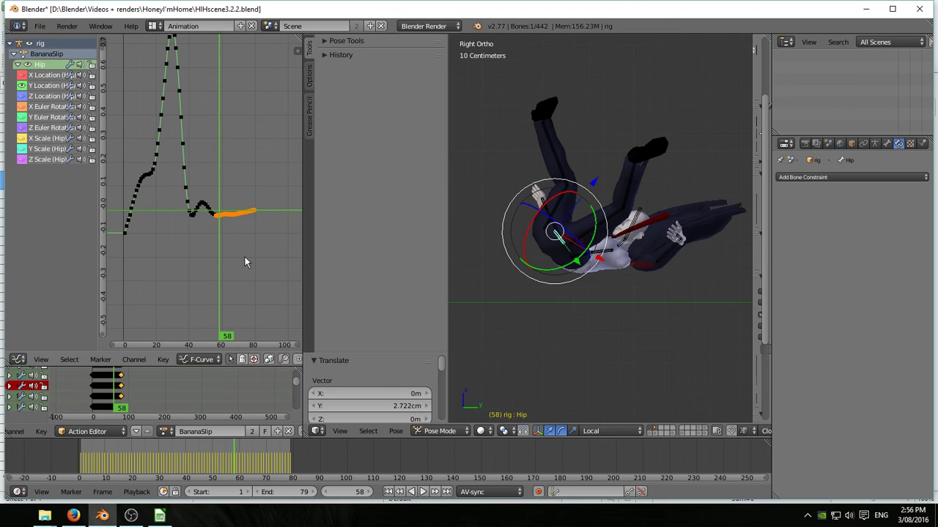
- Scale the tail keys on Y to flatten the wobble and replay to check
key(s)
key(y)
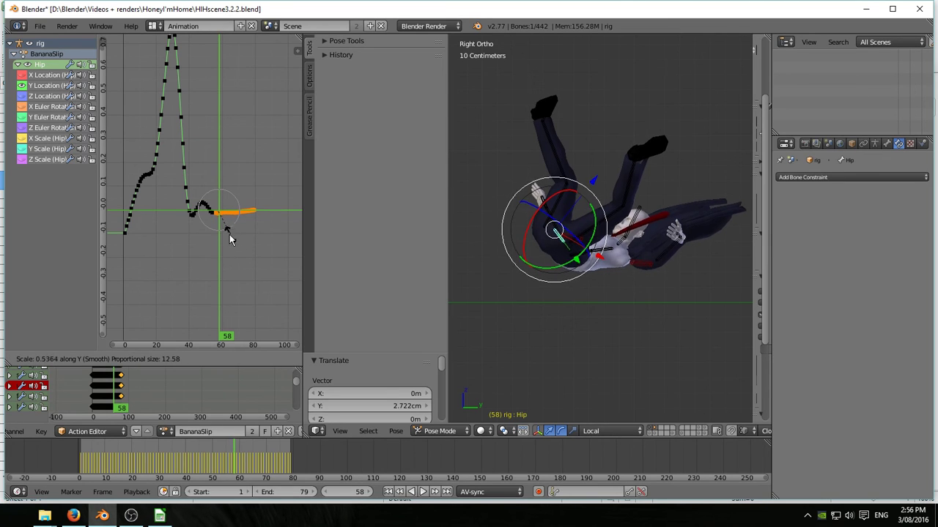
click(218, 229)
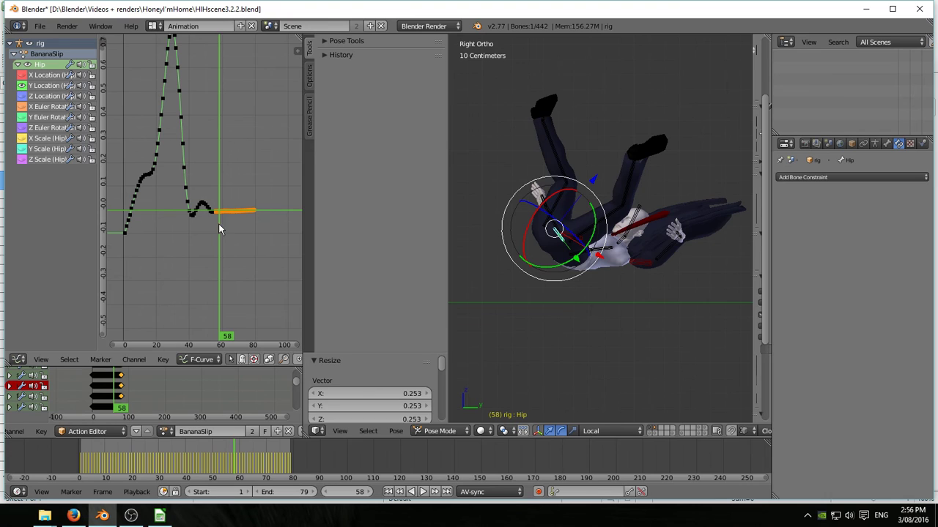
key(alt+a)
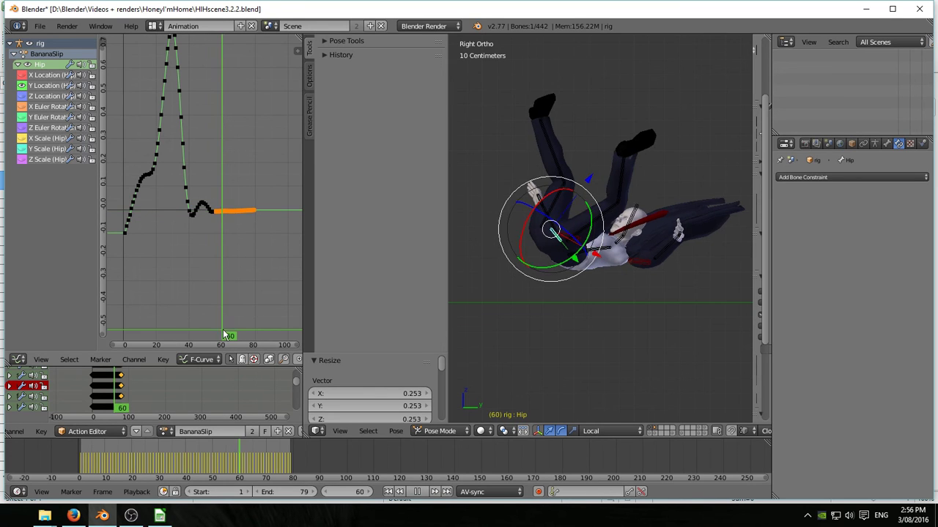
drag(238, 325, 194, 257)
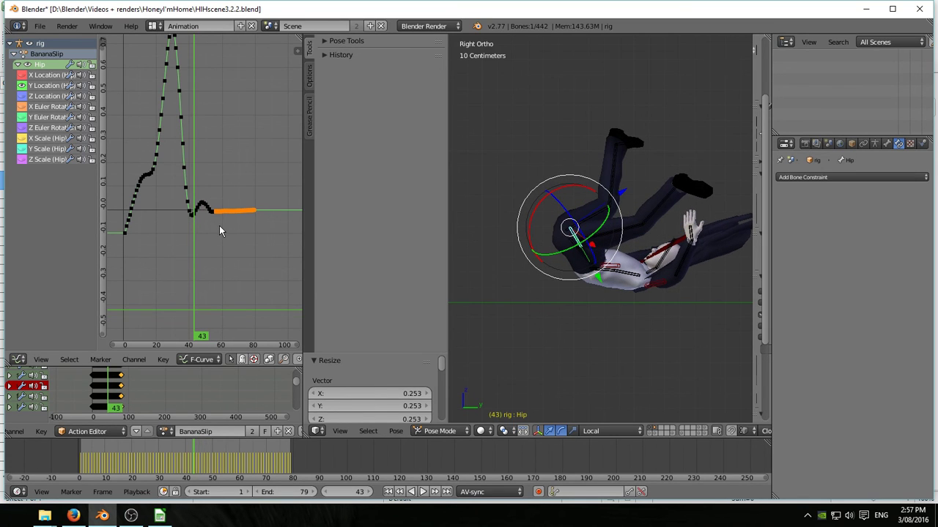
- Lower the selected hip Y Location tail keyframes along the value axis in two successive moves
key(g)
key(y)
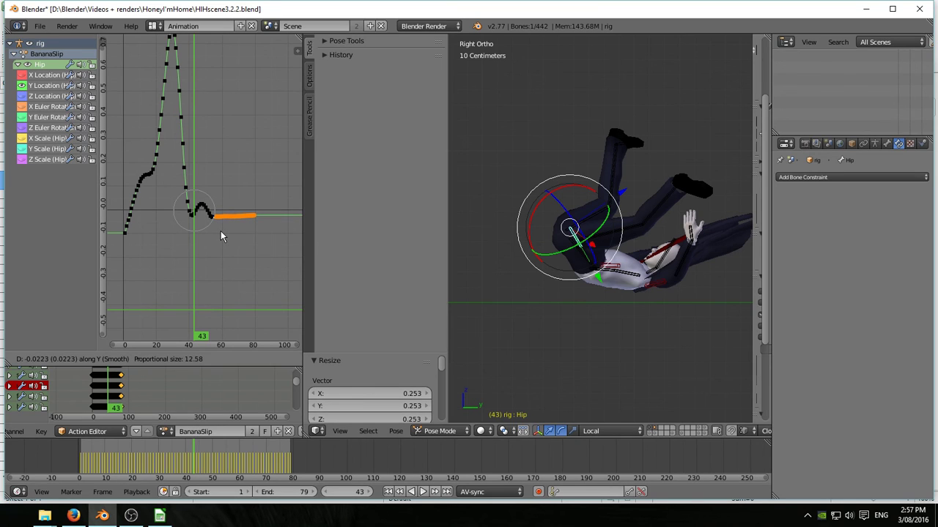
click(221, 232)
click(222, 230)
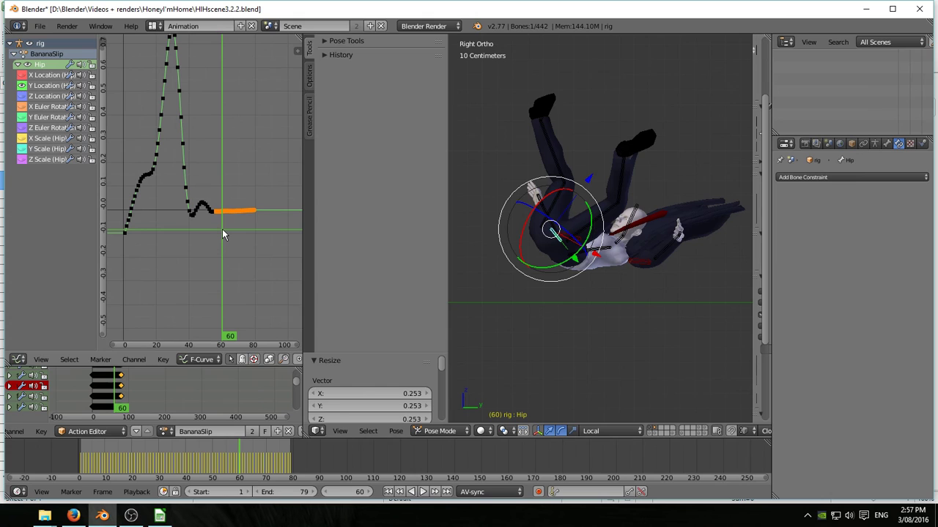
key(g)
key(y)
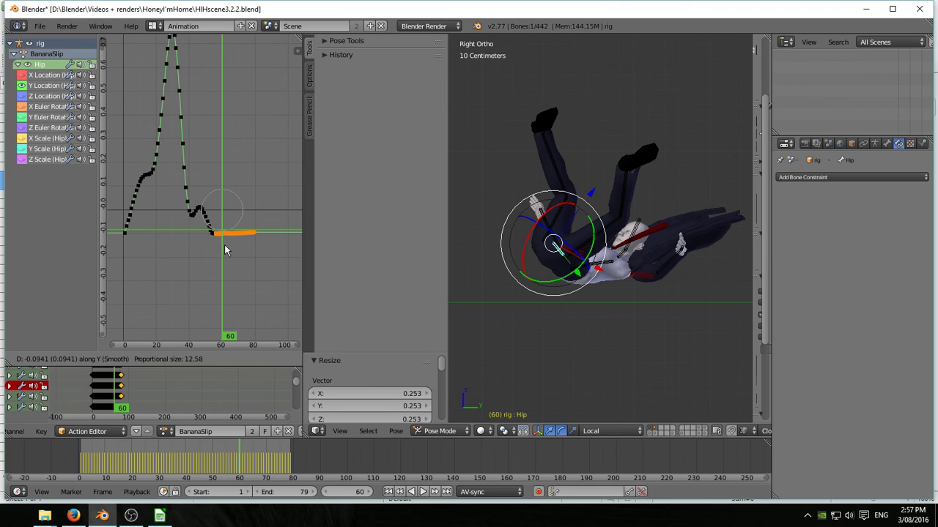
click(224, 245)
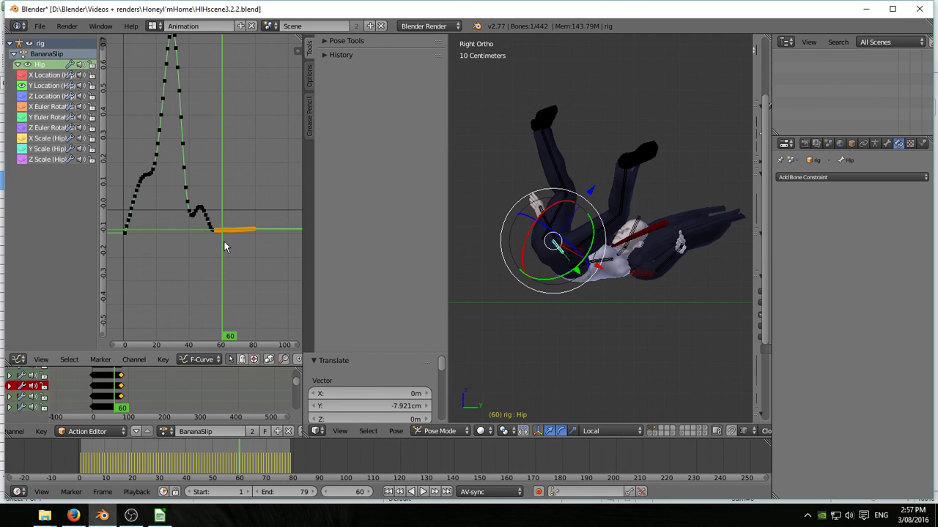
- Scrub around the tail frames, then drop the tail keys once more by about -0.0371
drag(222, 255, 247, 268)
key(Escape)
key(g)
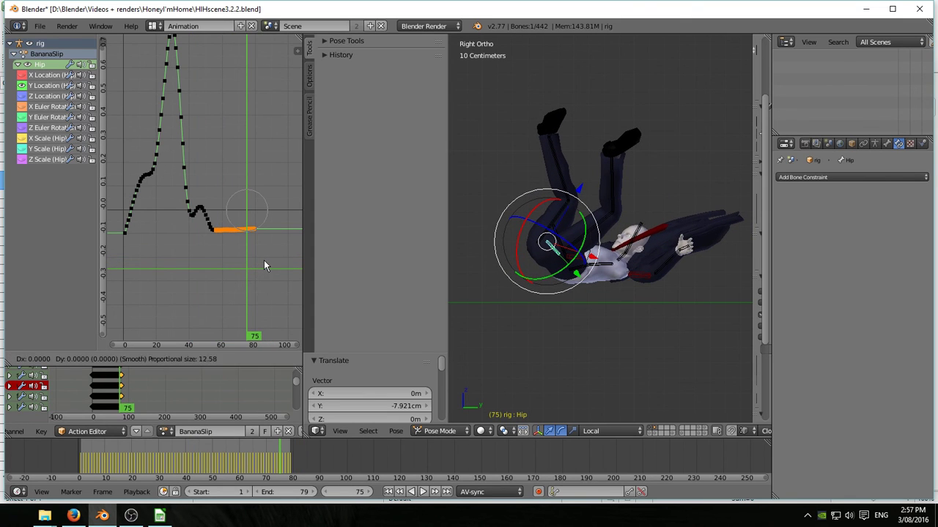
key(y)
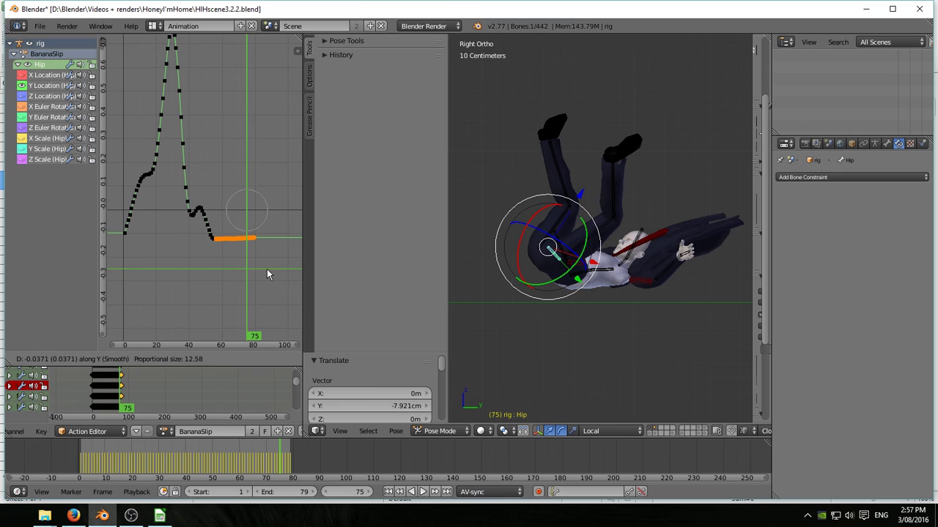
click(267, 269)
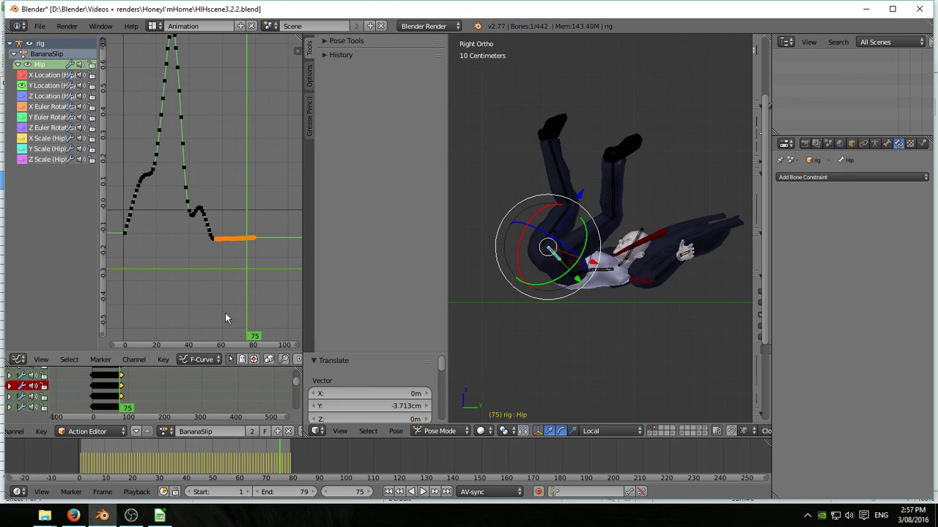
click(178, 250)
key(alt+a)
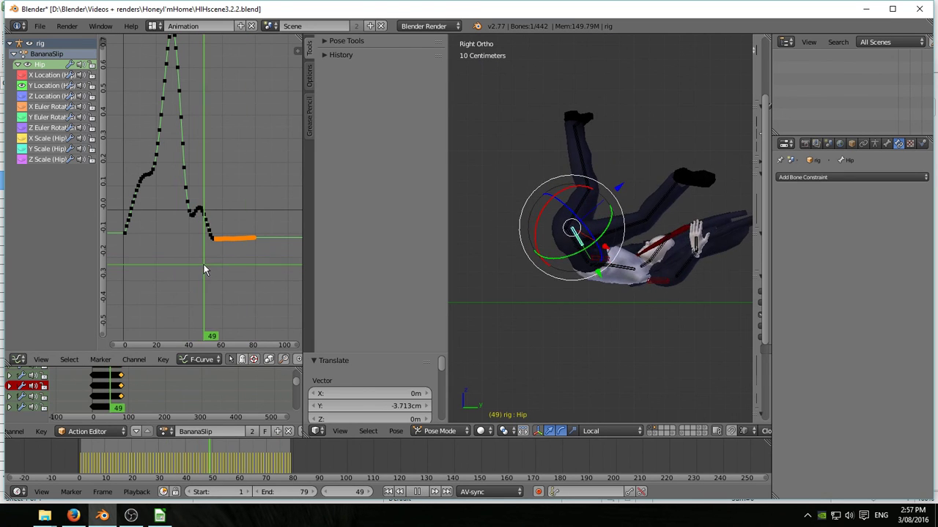
drag(260, 295, 202, 245)
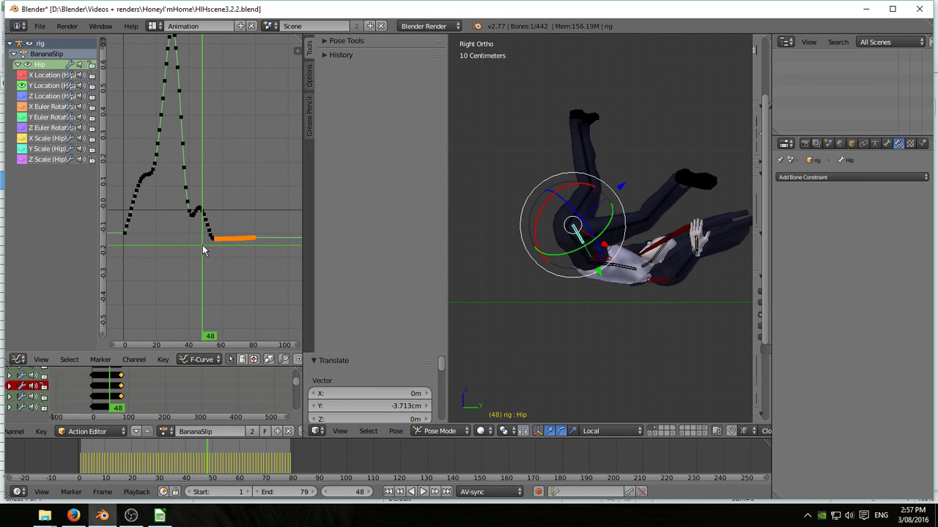
key(alt+a)
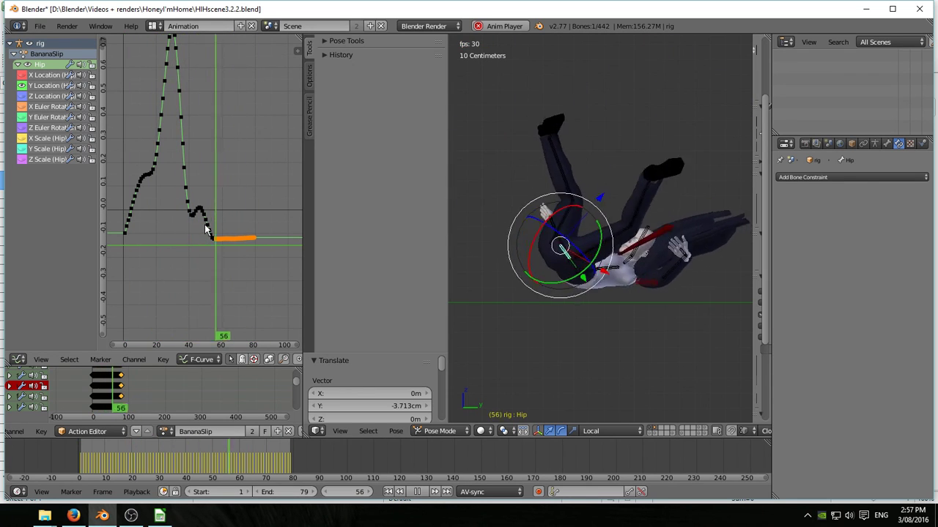
middle_drag(653, 306, 576, 373)
key(Escape)
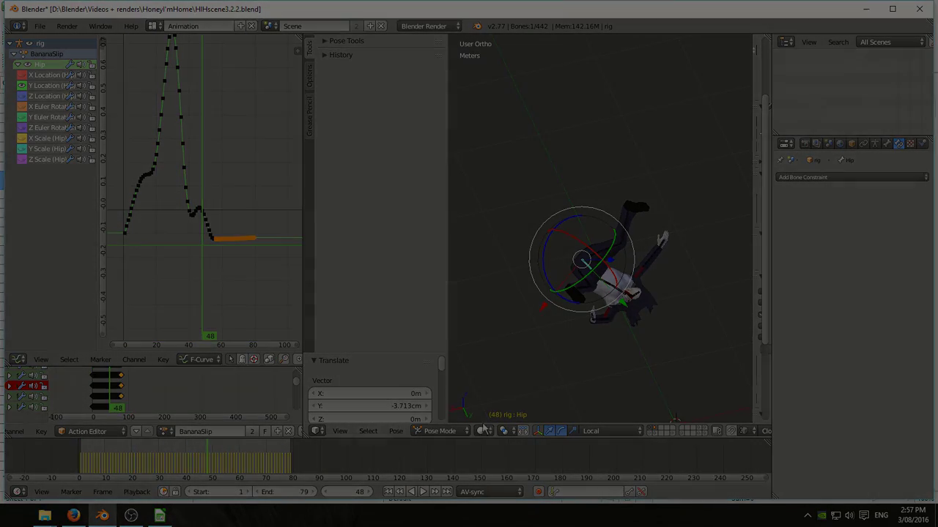